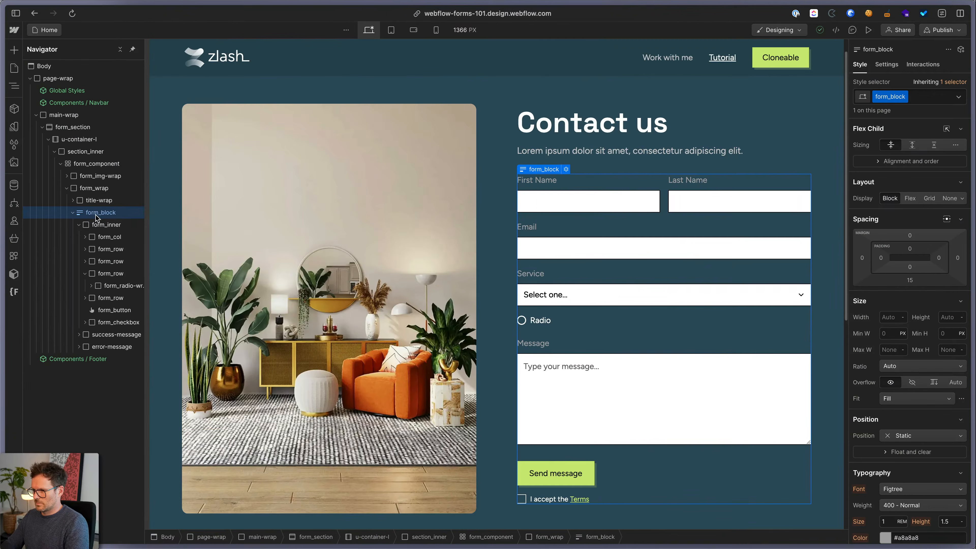
Set the form_block's visibility to Hidden, then select the form_wrap holding the Contact us heading
click(885, 66)
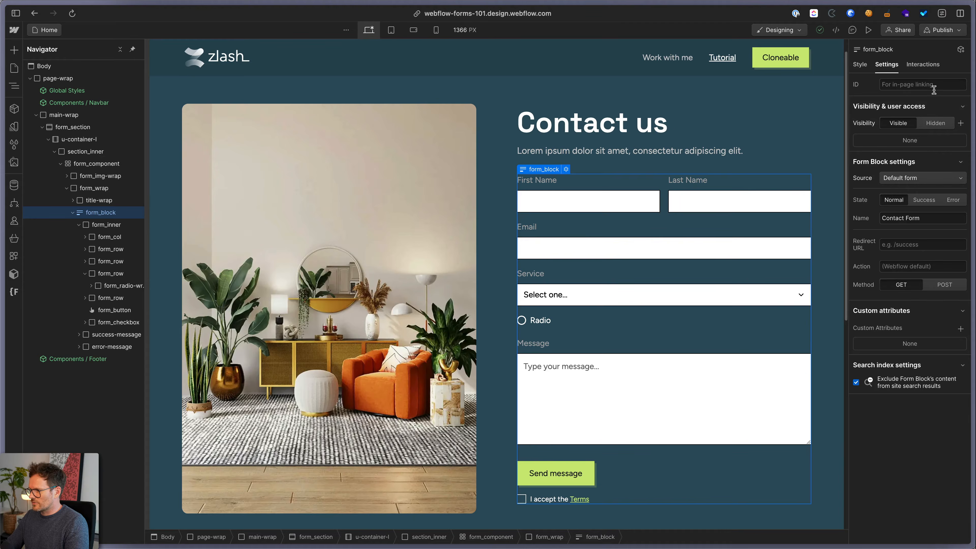
click(942, 127)
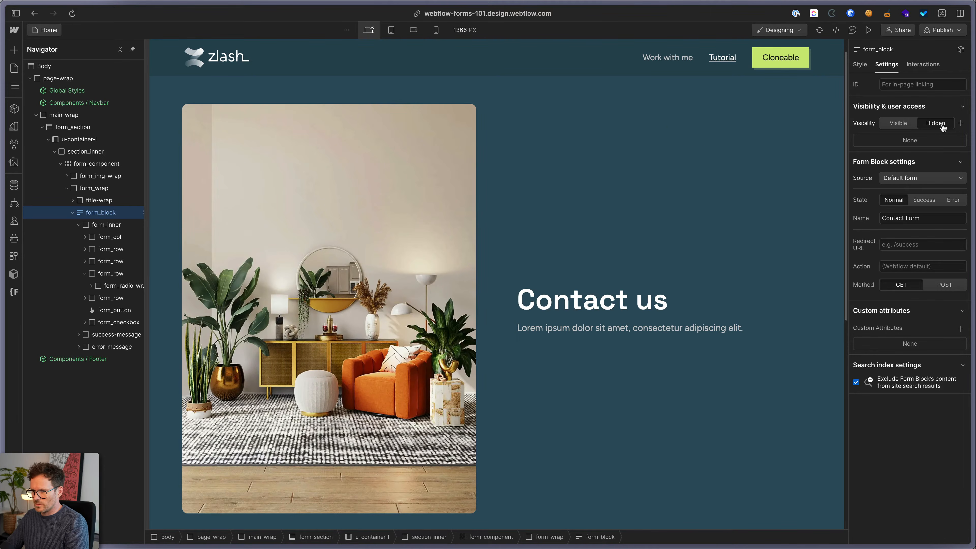
click(71, 213)
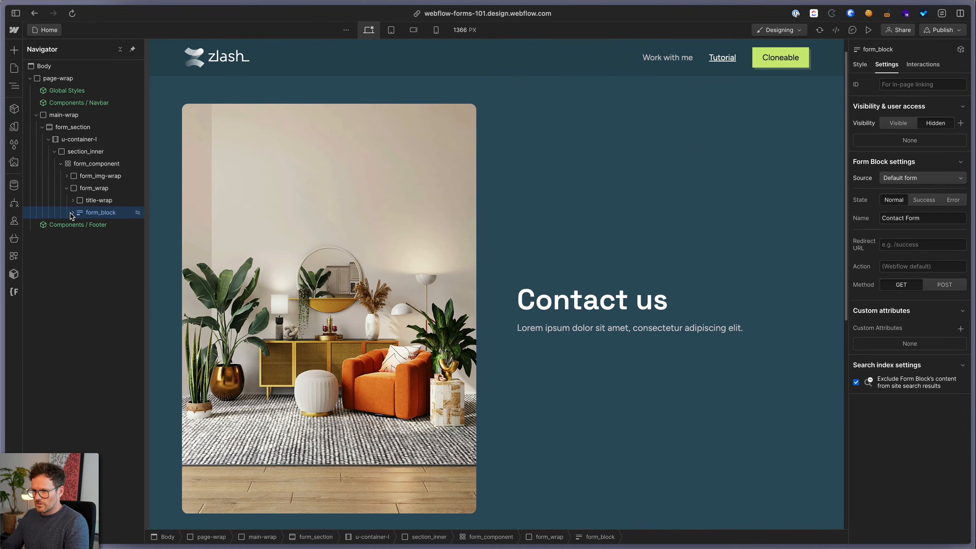
click(89, 188)
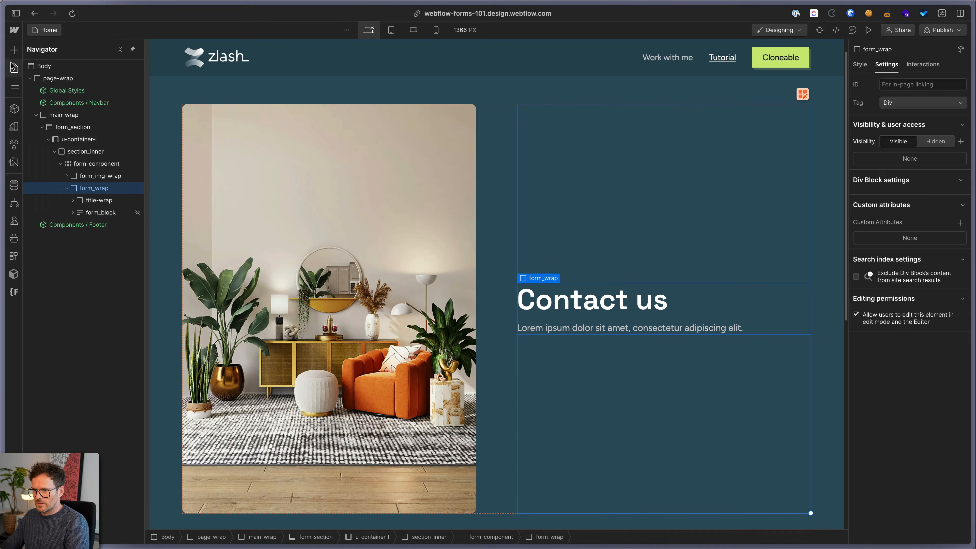
click(14, 50)
Add a new Form Block from the element search and move it into form_wrap below the intro
click(44, 86)
text(form)
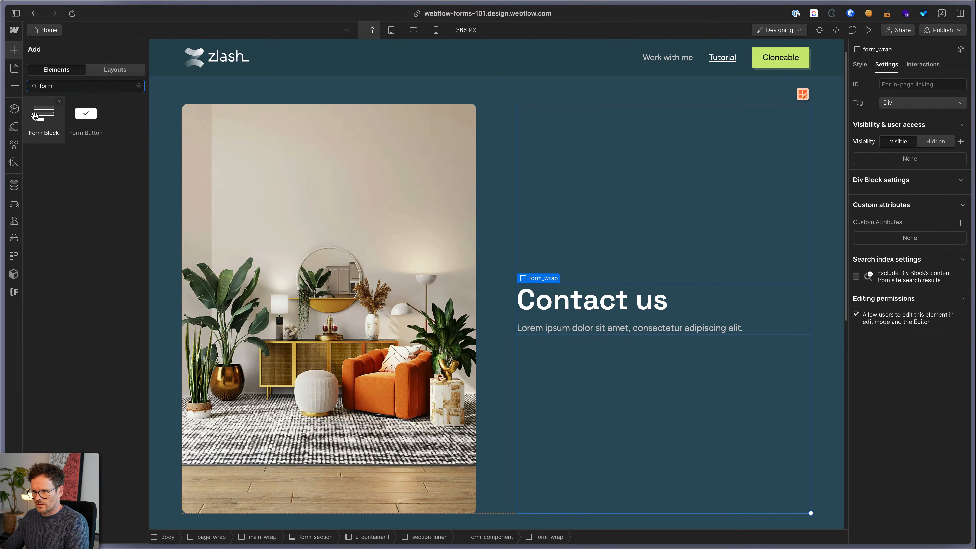
drag(35, 116, 612, 378)
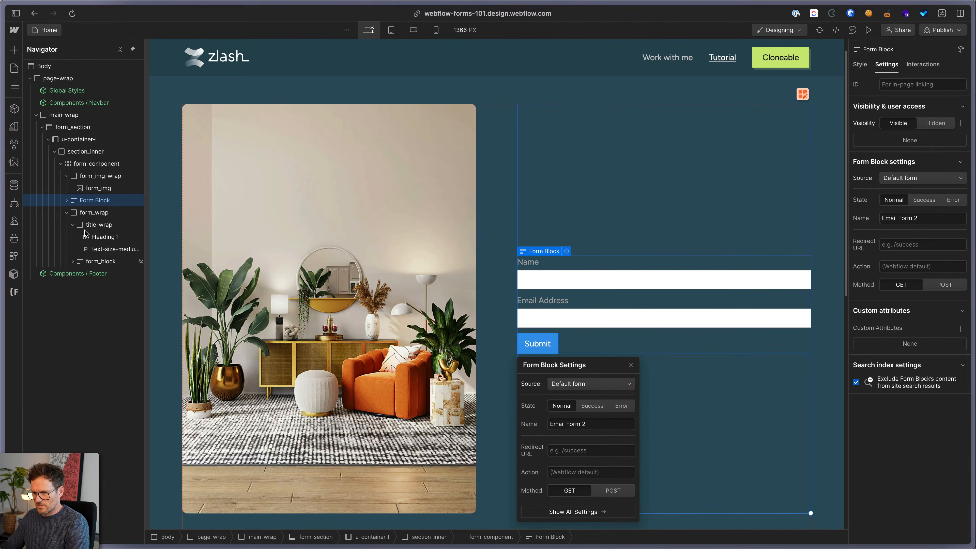
drag(86, 233, 80, 256)
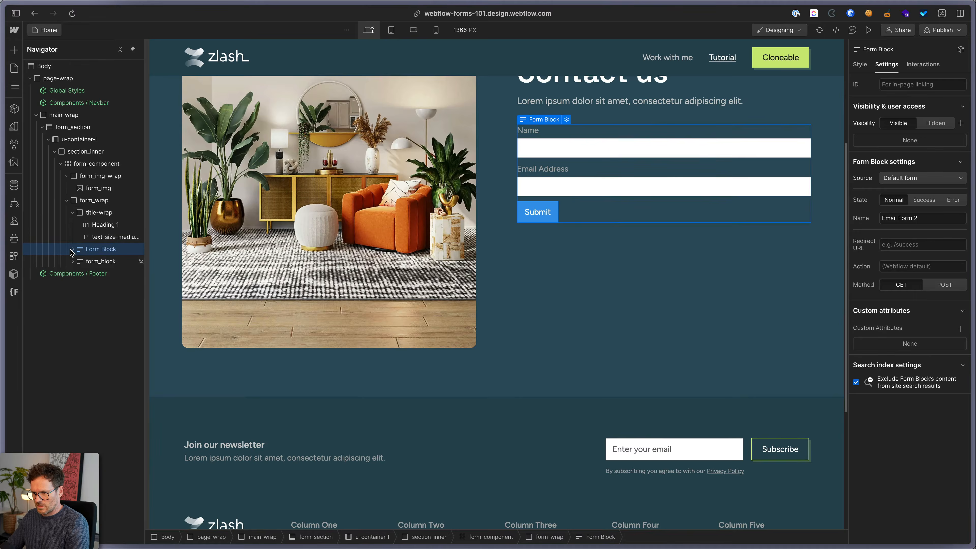
scroll(602, 238, up, 4)
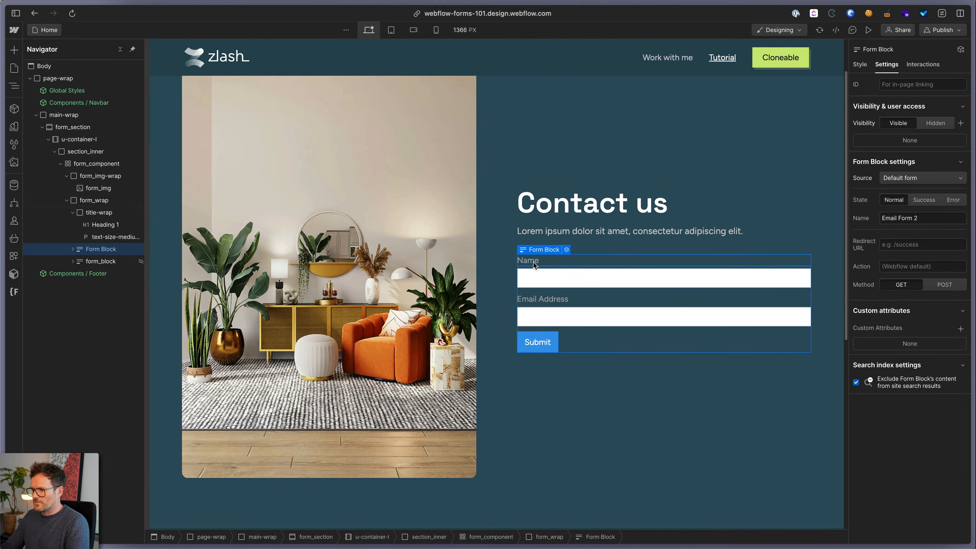
click(73, 249)
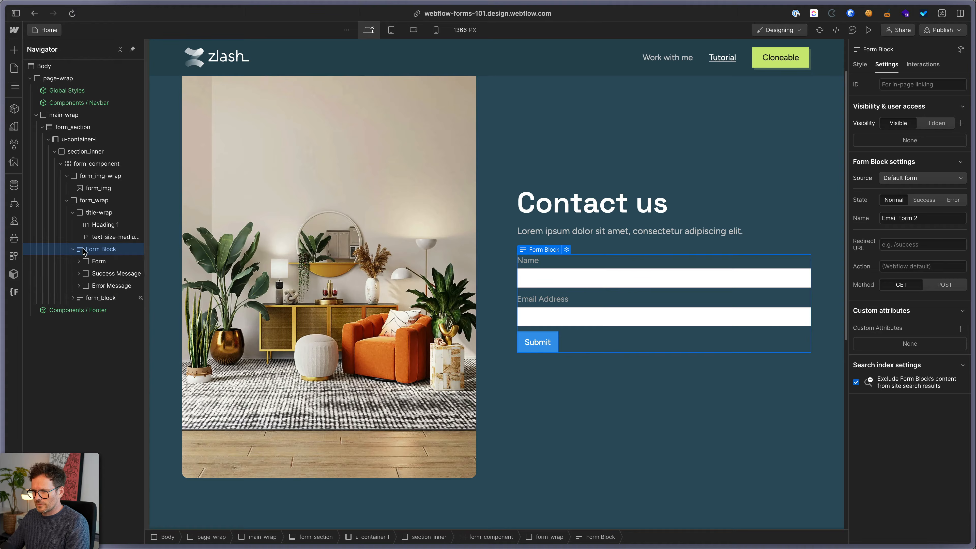
Inspect the new Form, Error Message and Success Message, then expand Email Form 2 to list its fields
click(96, 261)
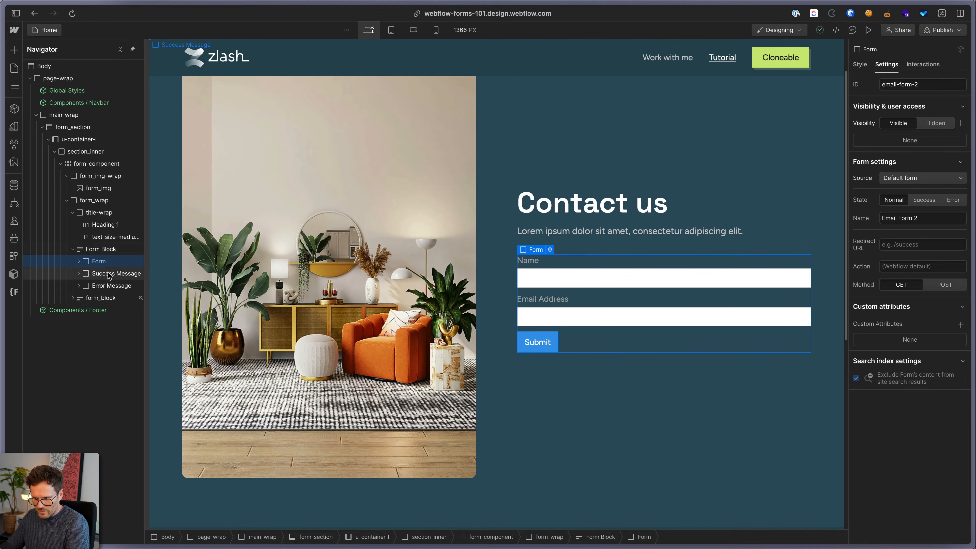
click(112, 286)
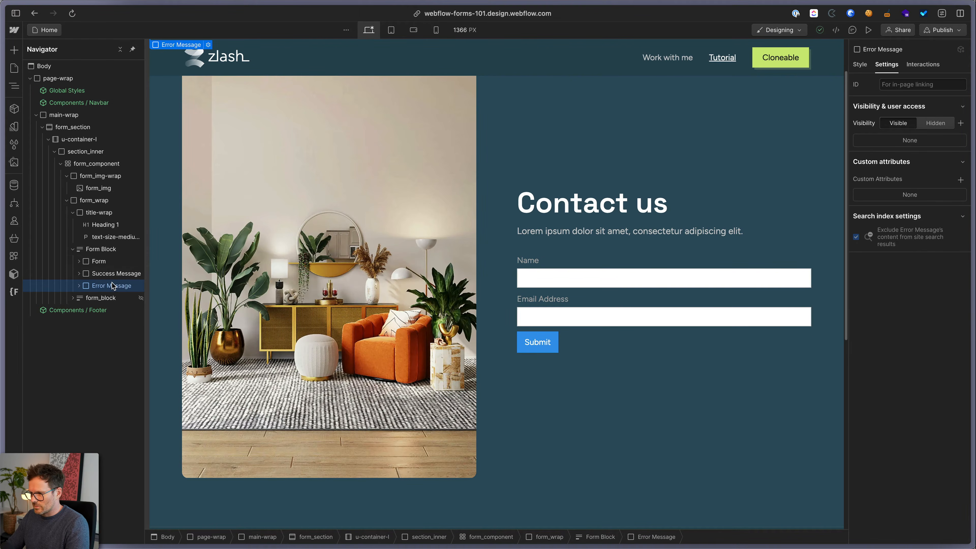
click(107, 274)
click(100, 262)
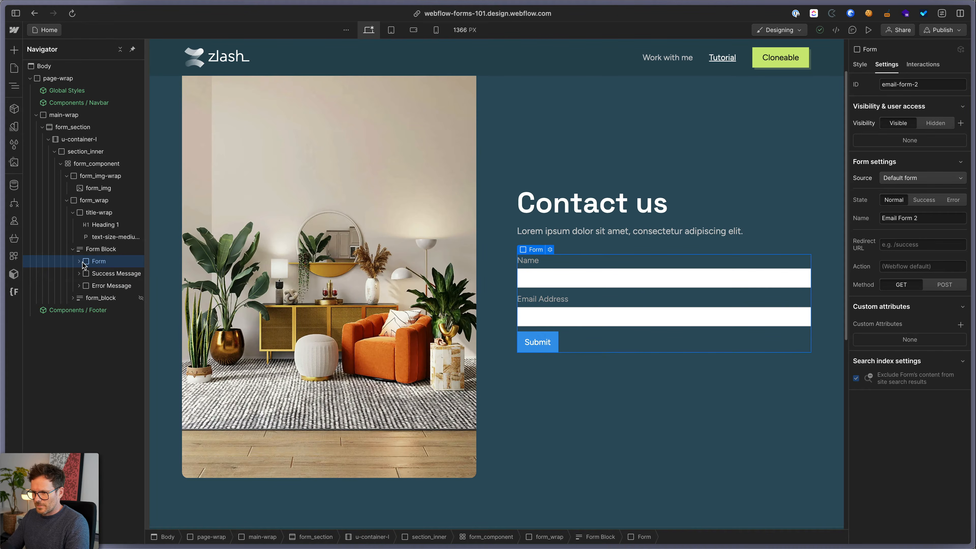
click(81, 262)
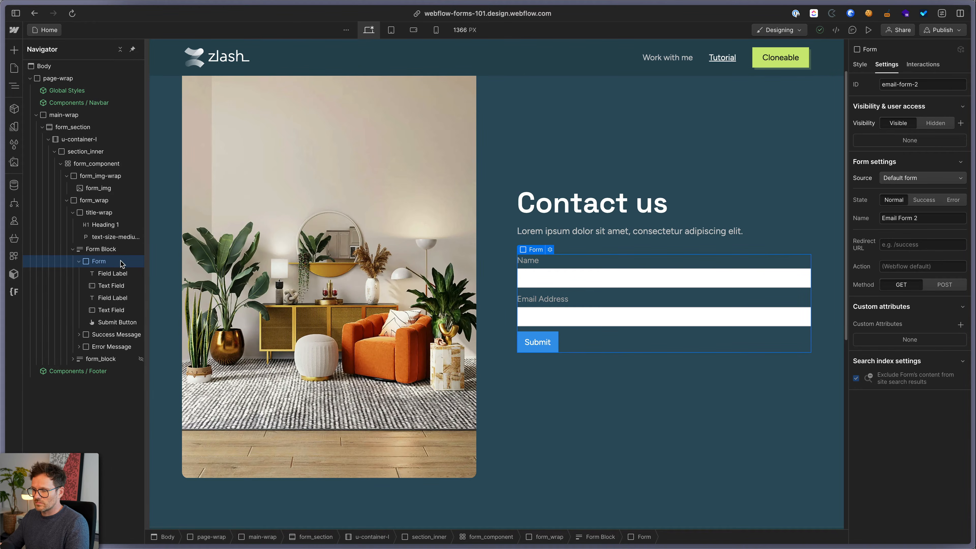
Insert a Text Area into the form and move it above the Submit button
key(super+e)
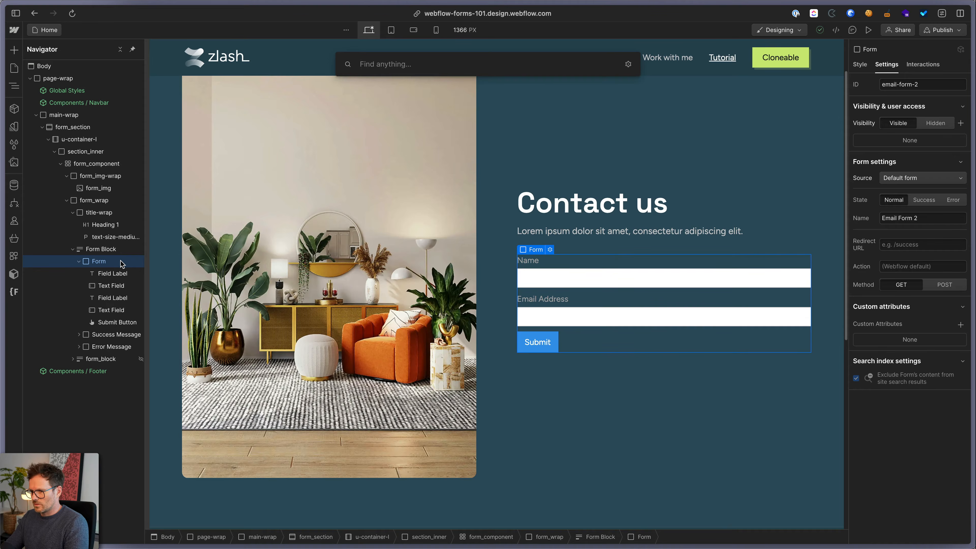
text(tex)
key(Down)
key(Down)
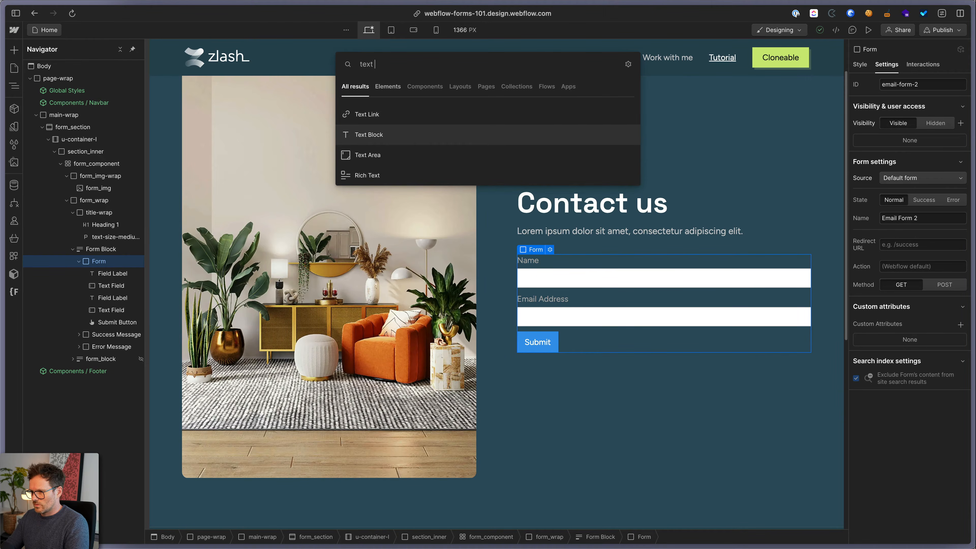
key(Return)
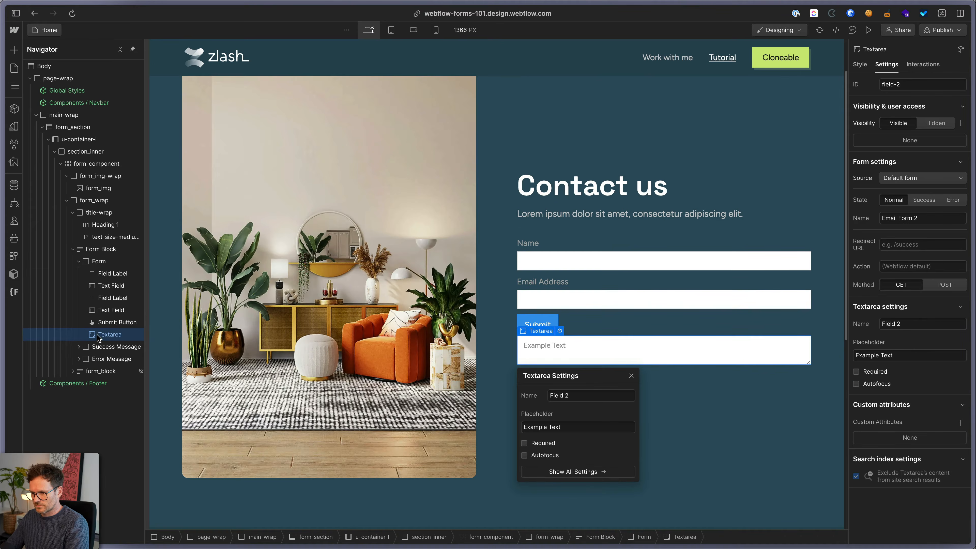
drag(101, 333, 101, 317)
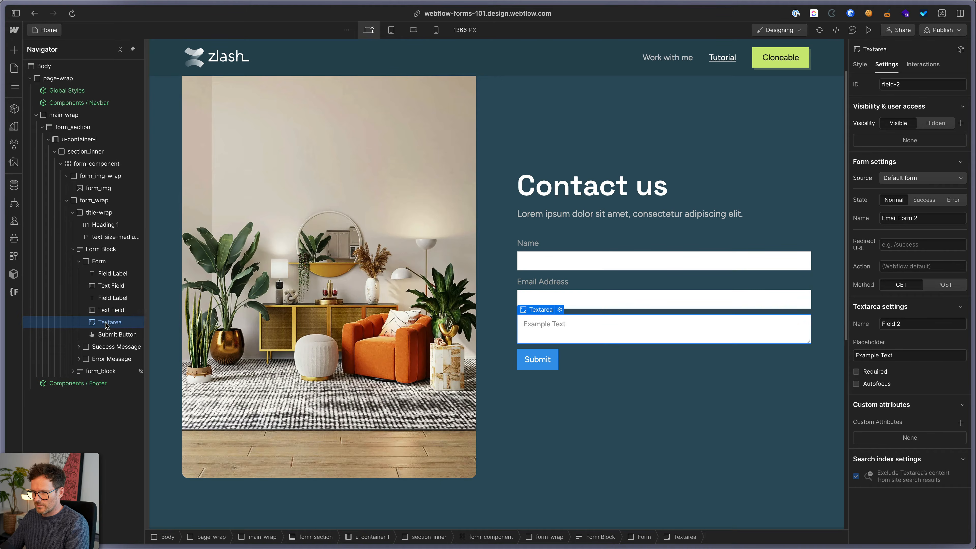
drag(105, 323, 95, 266)
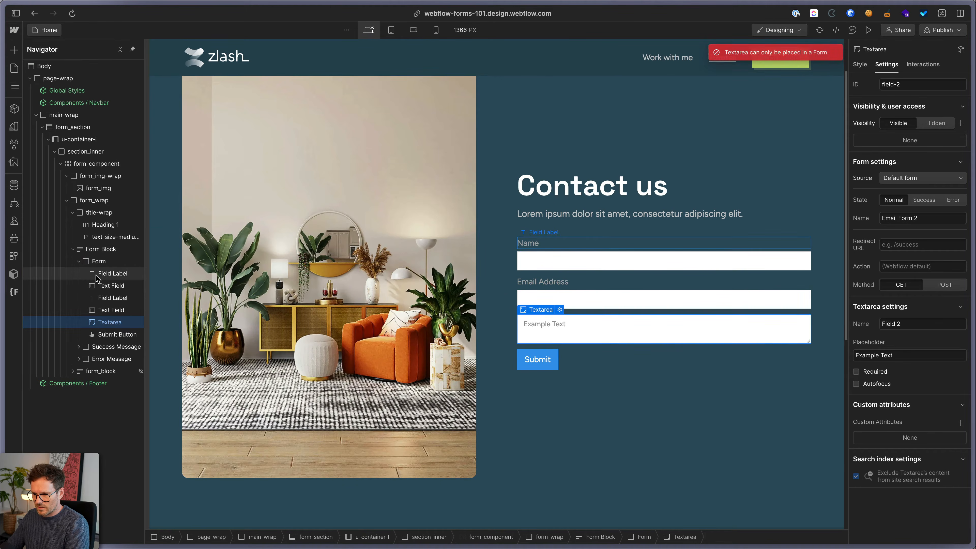
click(98, 249)
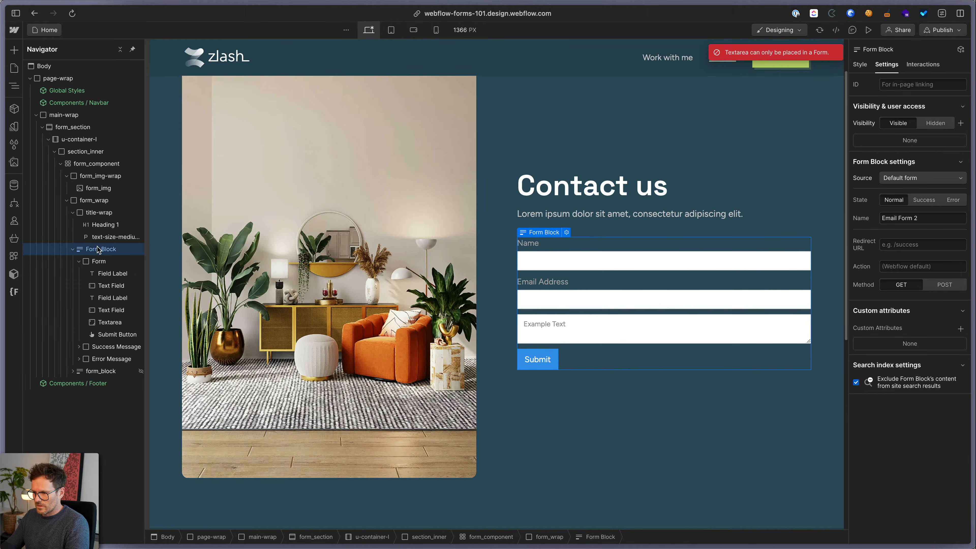
Apply the form_block class to the new Form Block
key(super+Return)
text(form_)
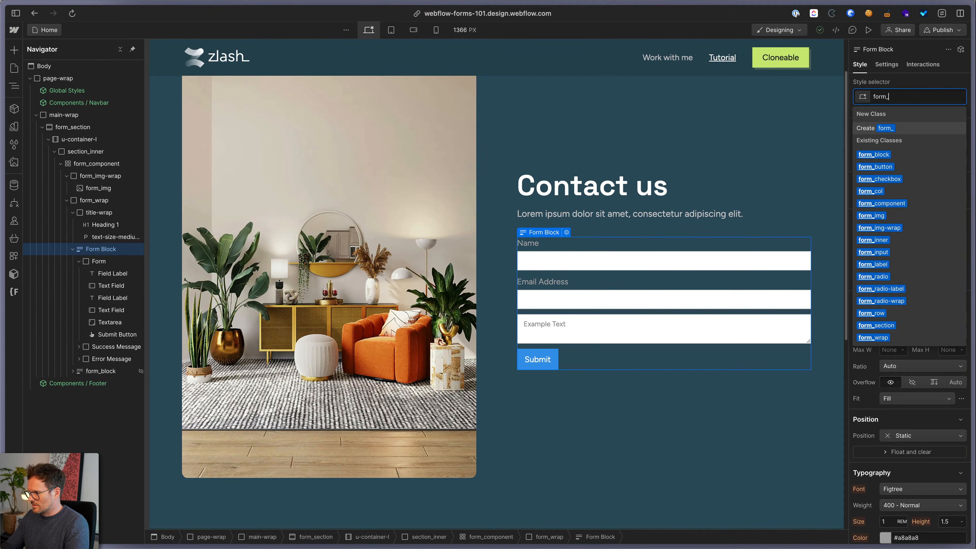
key(Down)
key(Return)
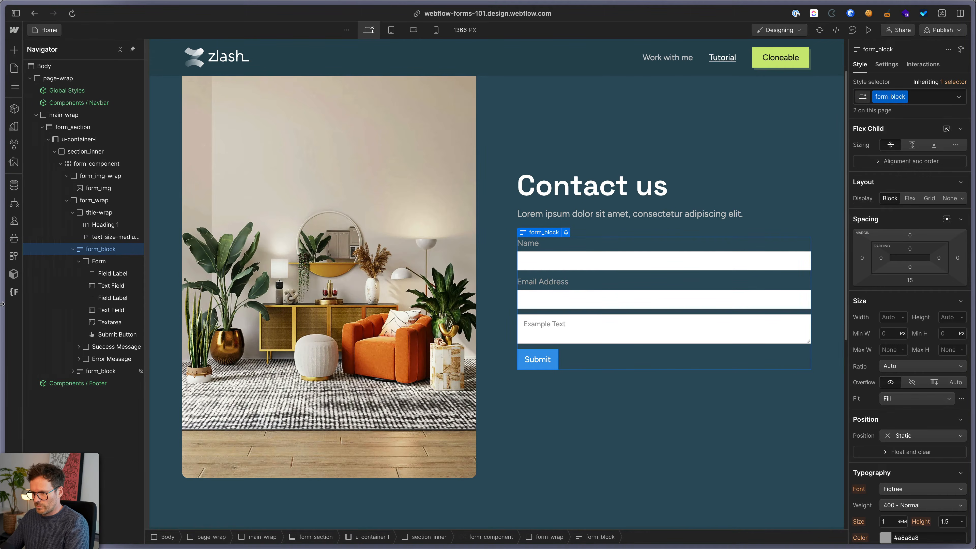
Apply the form_wrap class to the inner Form
click(90, 263)
key(super+Return)
text(form_wra)
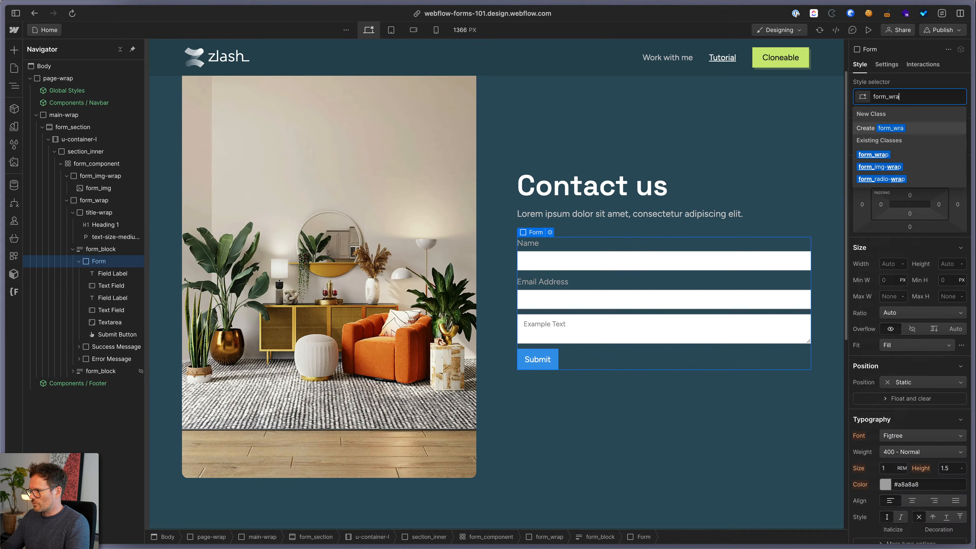
key(Down)
key(Return)
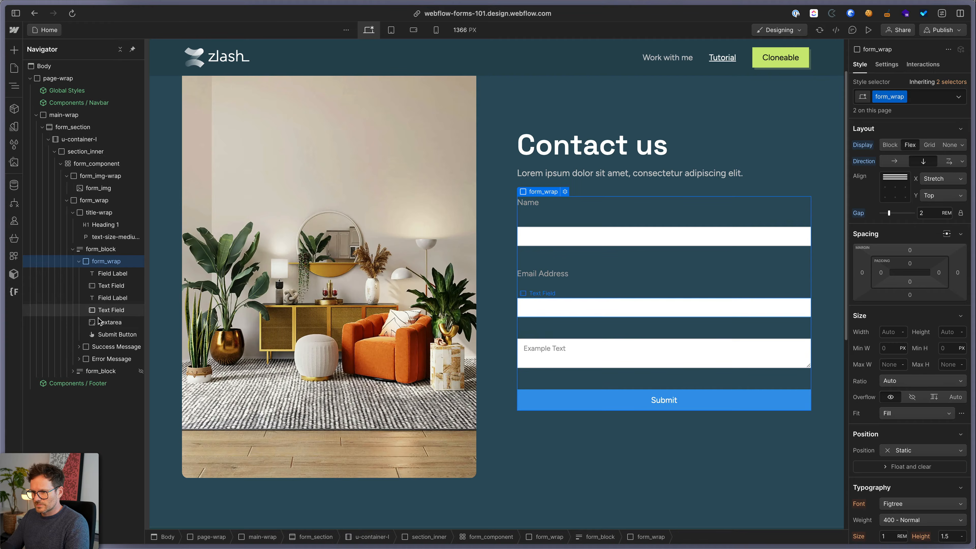
click(109, 323)
Insert a Select Field below the text area and review its First choice option
key(super+k)
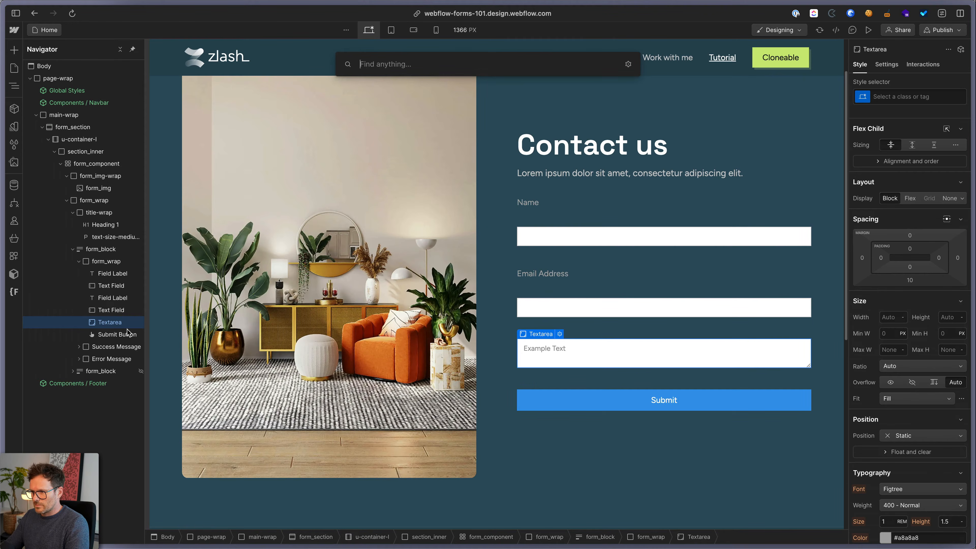
text(selec)
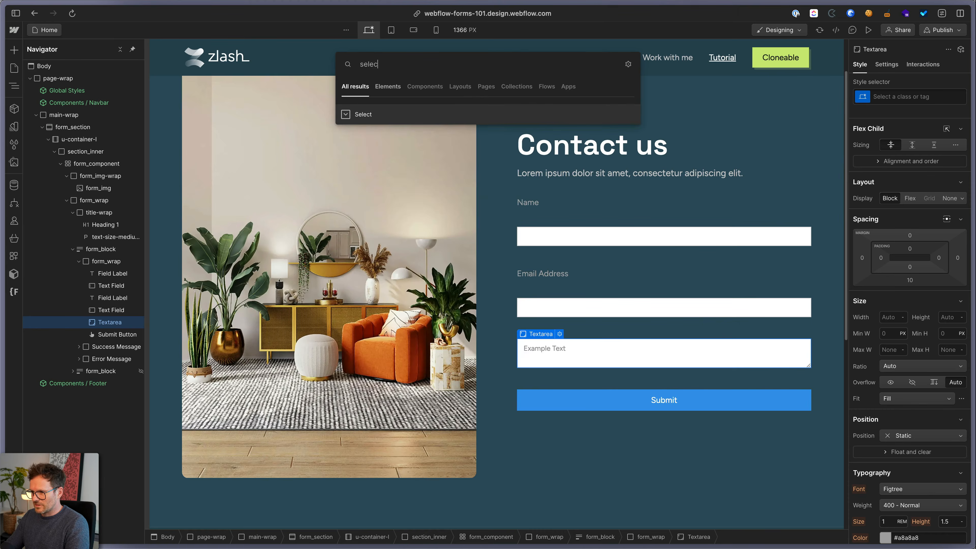
key(Return)
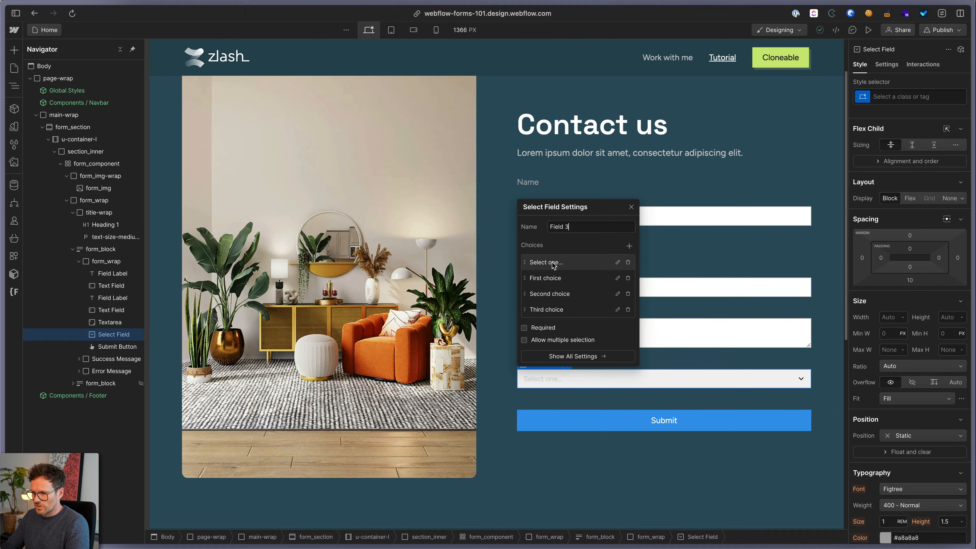
click(556, 279)
click(583, 260)
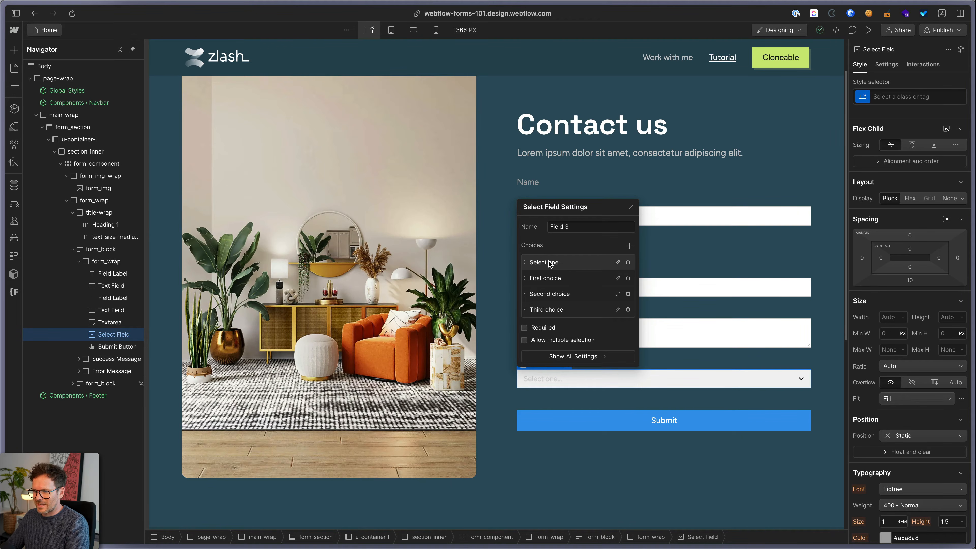
click(542, 380)
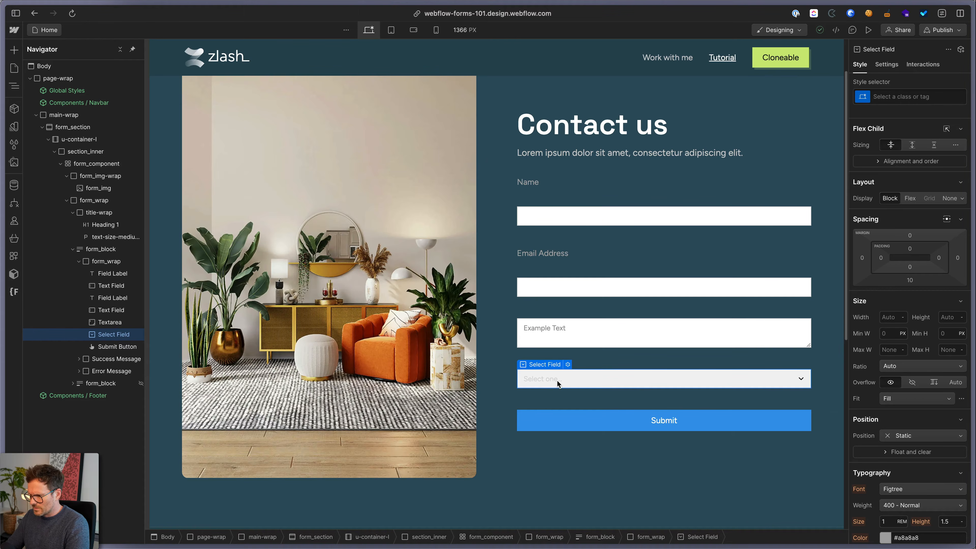
key(super+k)
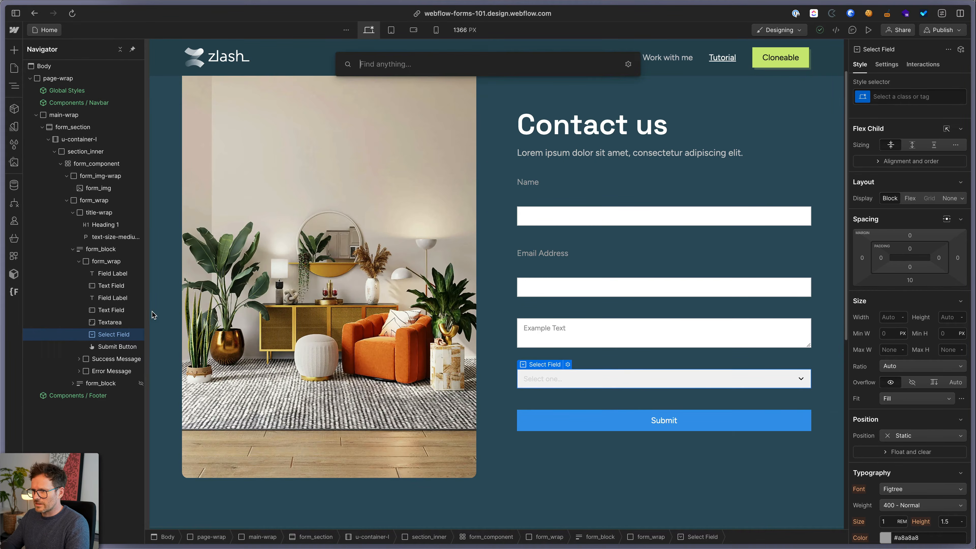
Add a Checkbox field below the select, then try adding a radio button to the form block
text(chec)
key(Return)
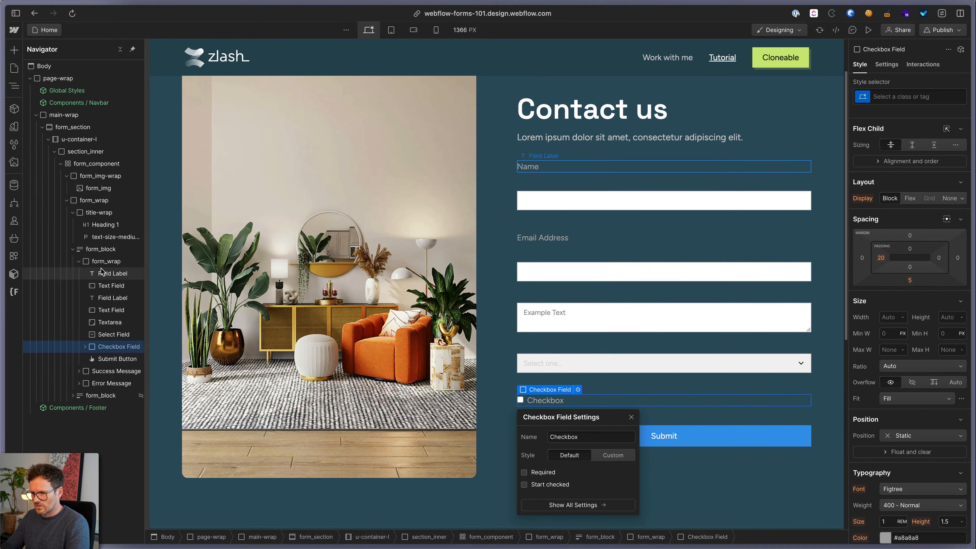
click(90, 249)
key(super+k)
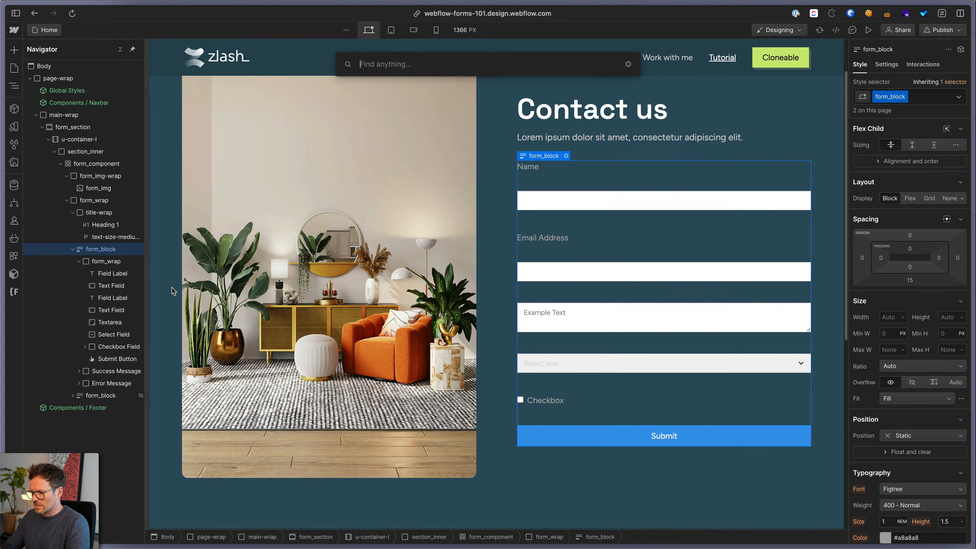
text(rad)
key(Return)
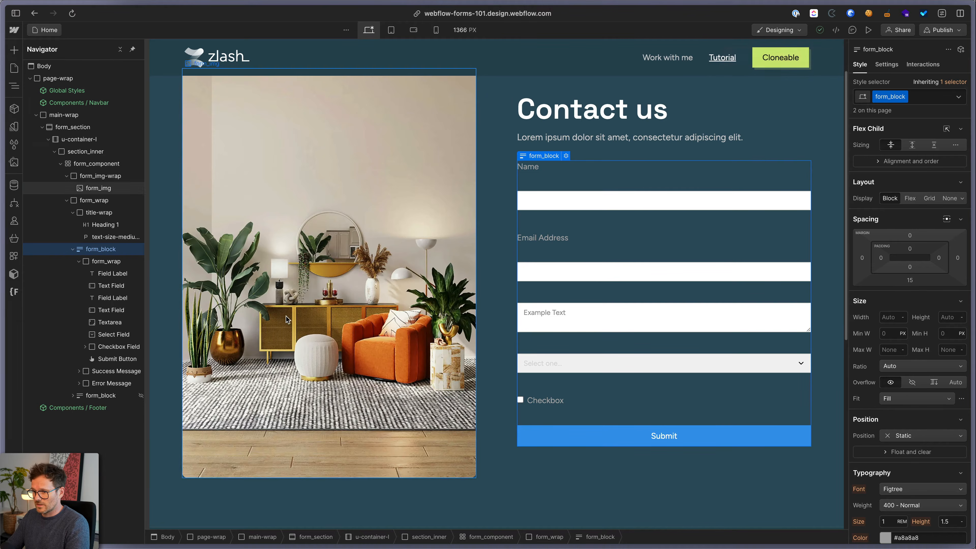
Insert a Radio Button Field into form_wrap and move it above the Submit button
click(107, 262)
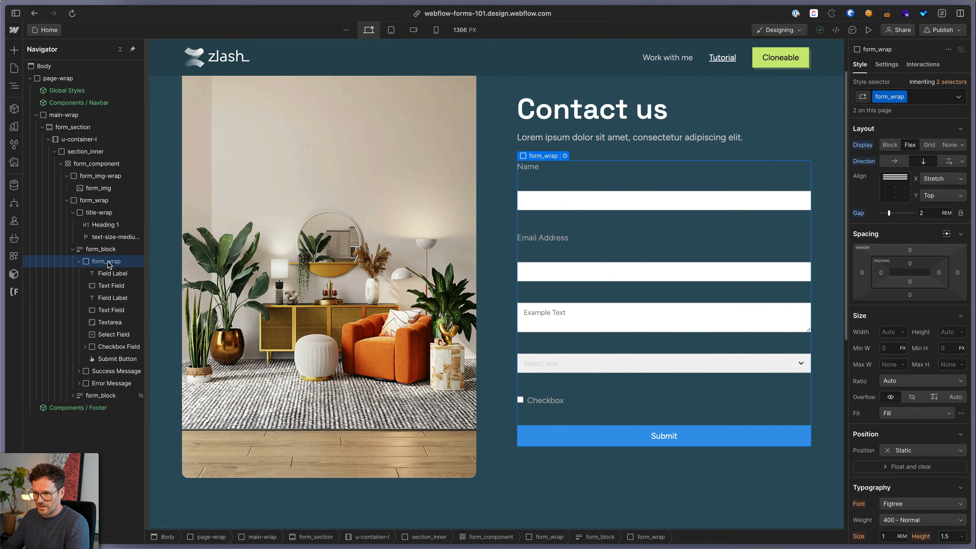
key(super+k)
text(radio)
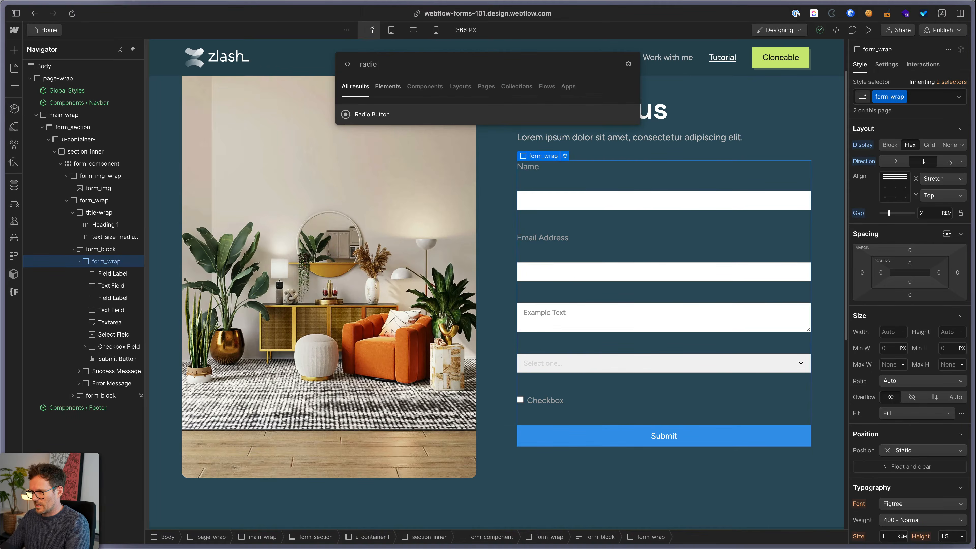
key(Return)
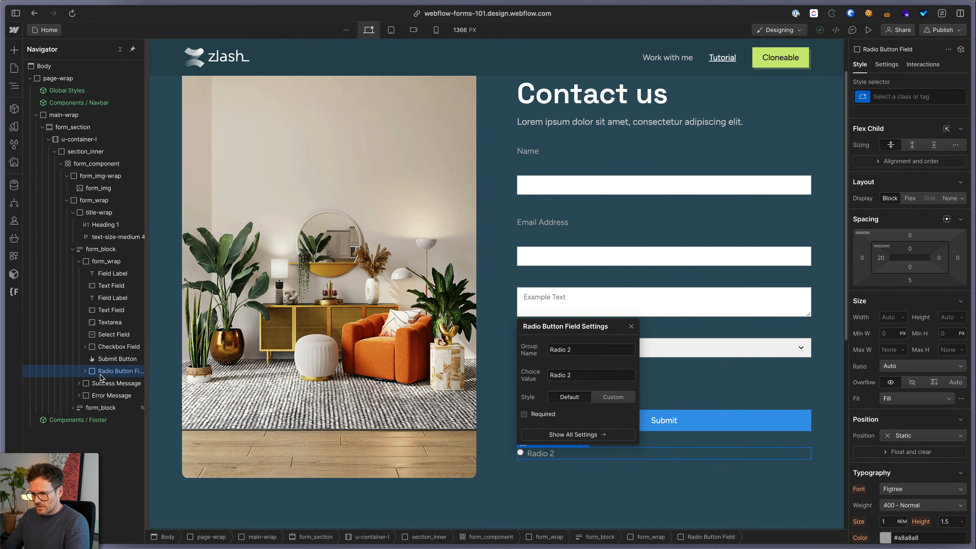
drag(99, 368, 640, 453)
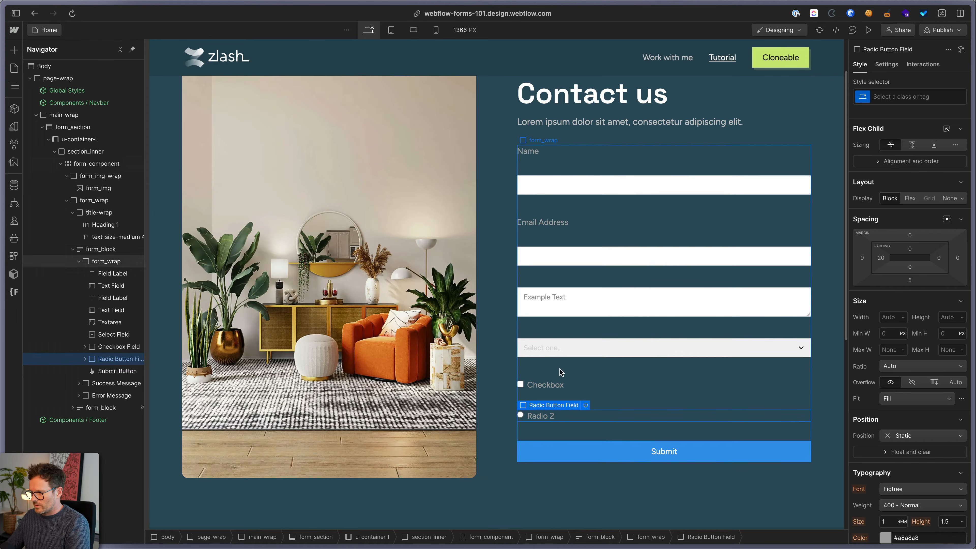
click(589, 450)
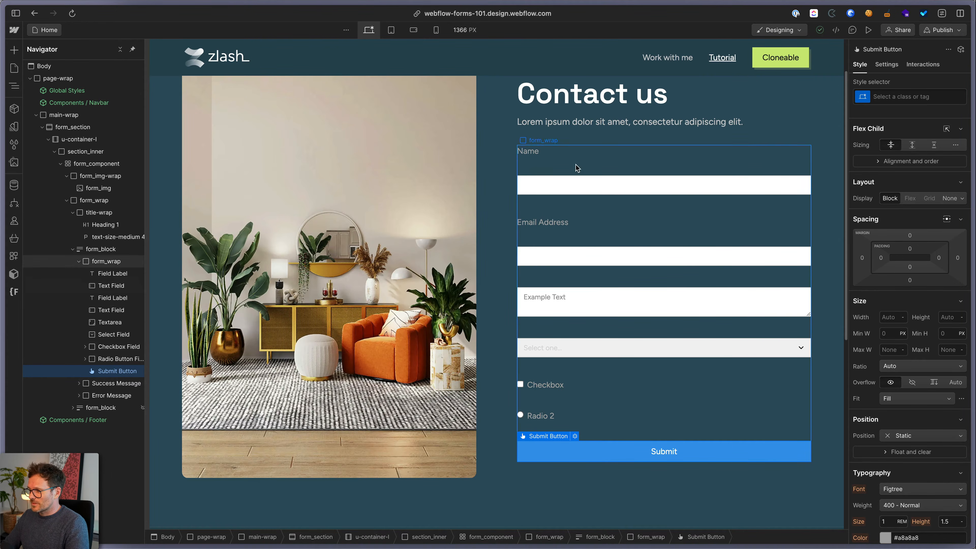
click(525, 152)
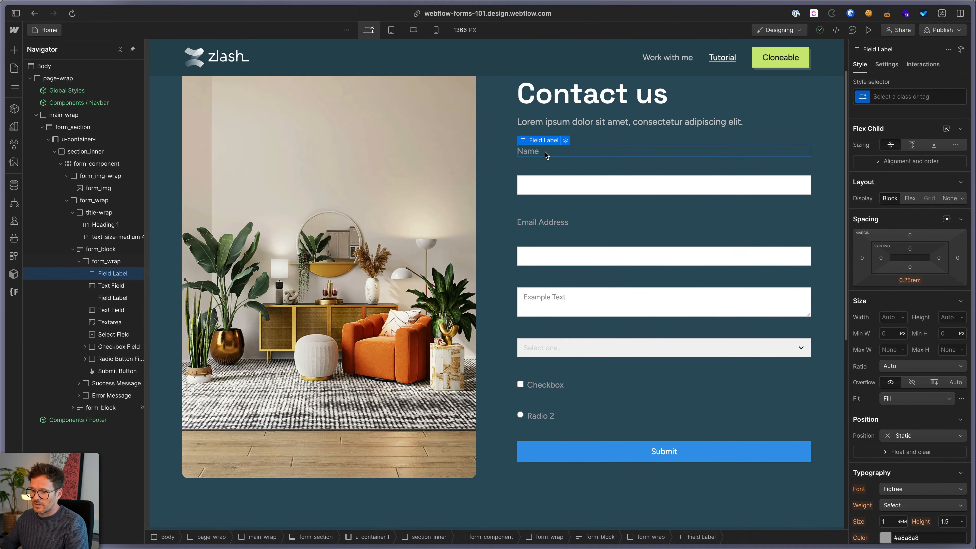
Delete the Name and Email Address field labels
key(Delete)
click(525, 205)
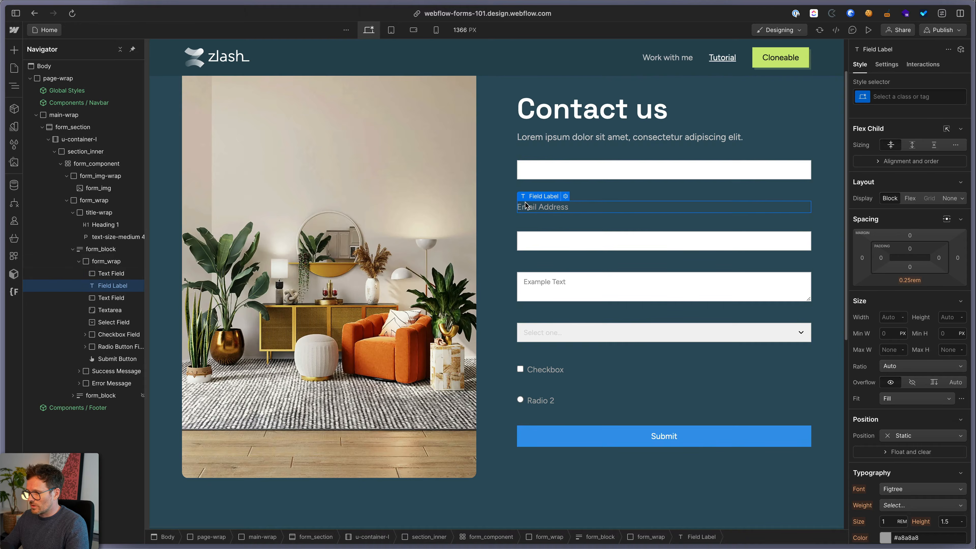
key(Delete)
Rename the first text field 'First name' and give it a sample first-name placeholder
click(524, 188)
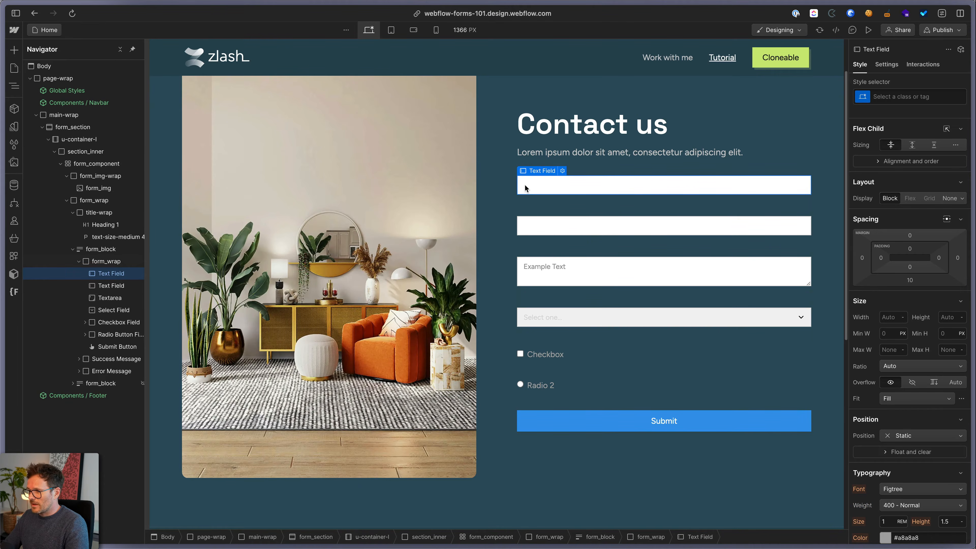
click(563, 171)
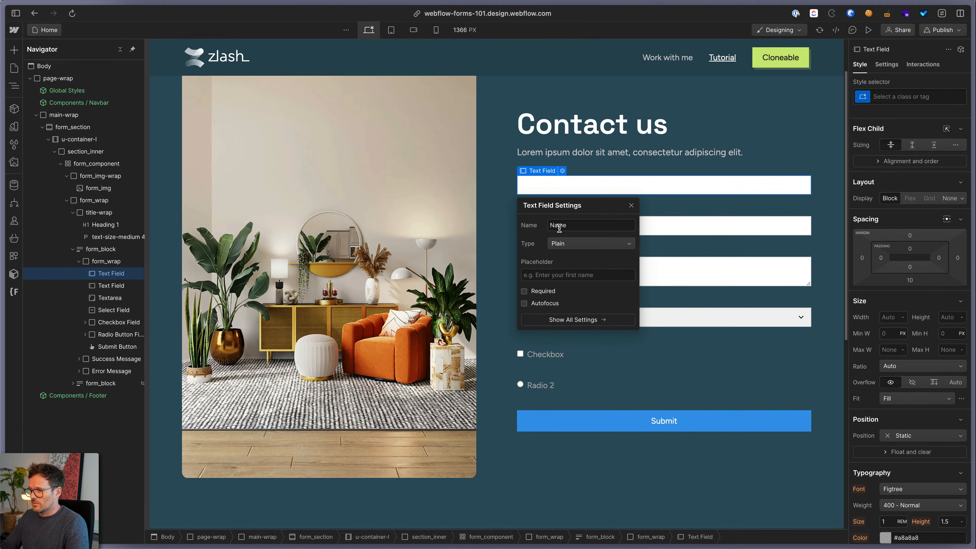
double_click(583, 228)
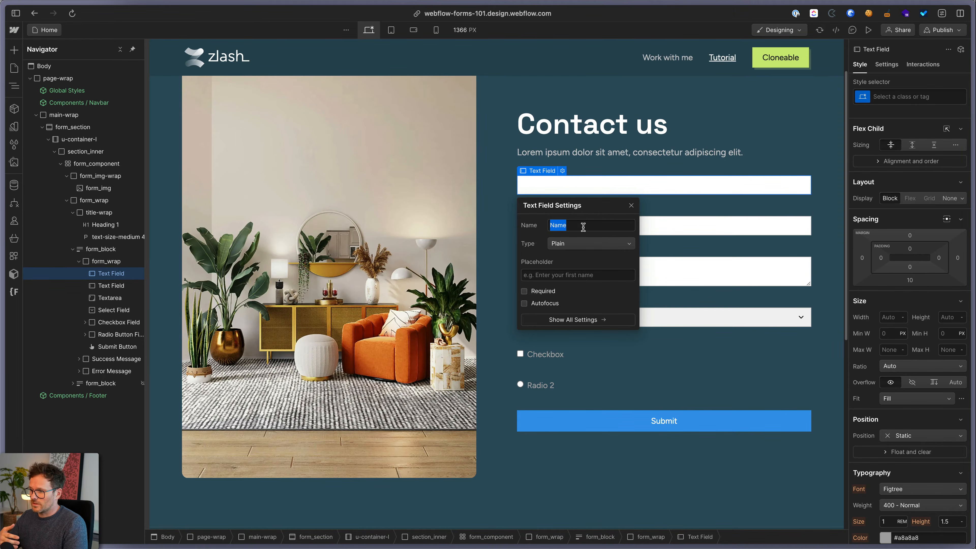
text(First n)
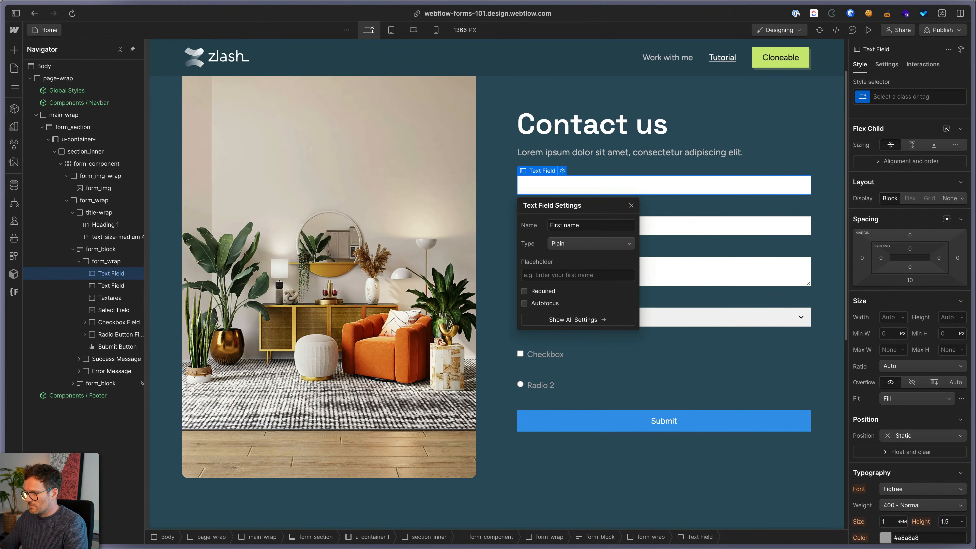
click(545, 274)
text(Fir)
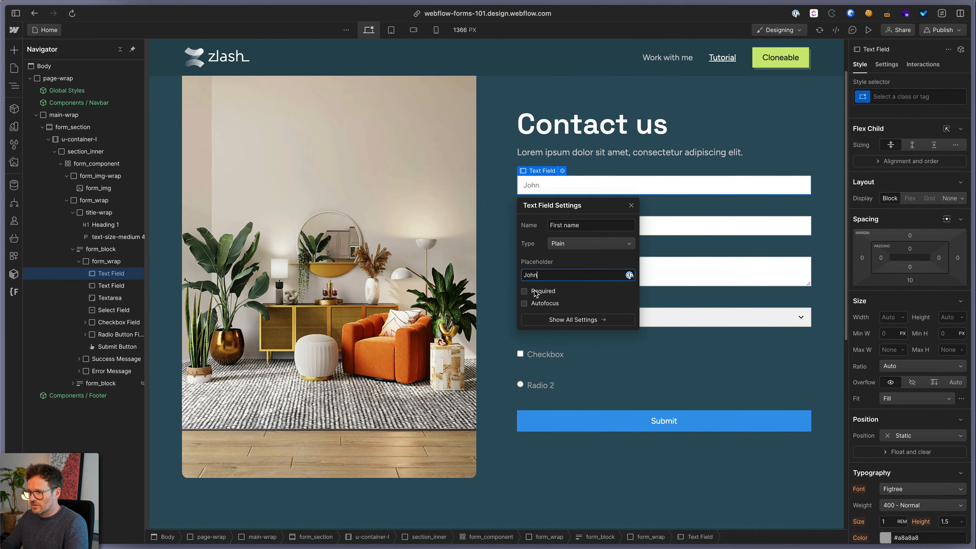
click(523, 291)
click(523, 292)
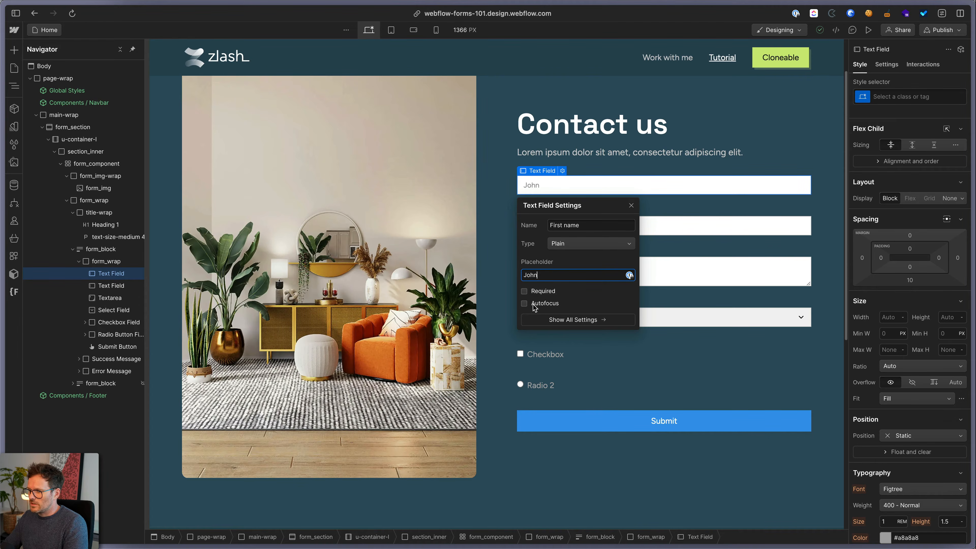
click(546, 303)
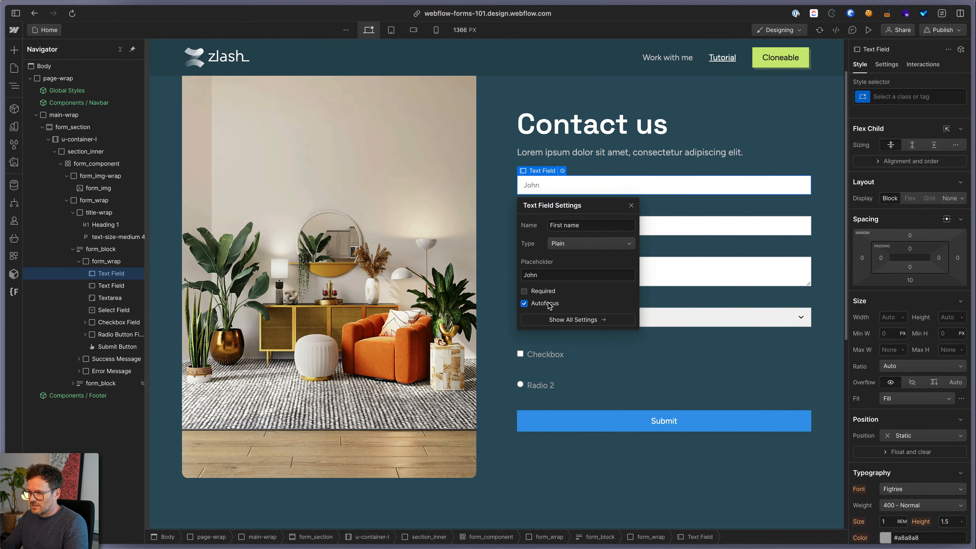
click(526, 188)
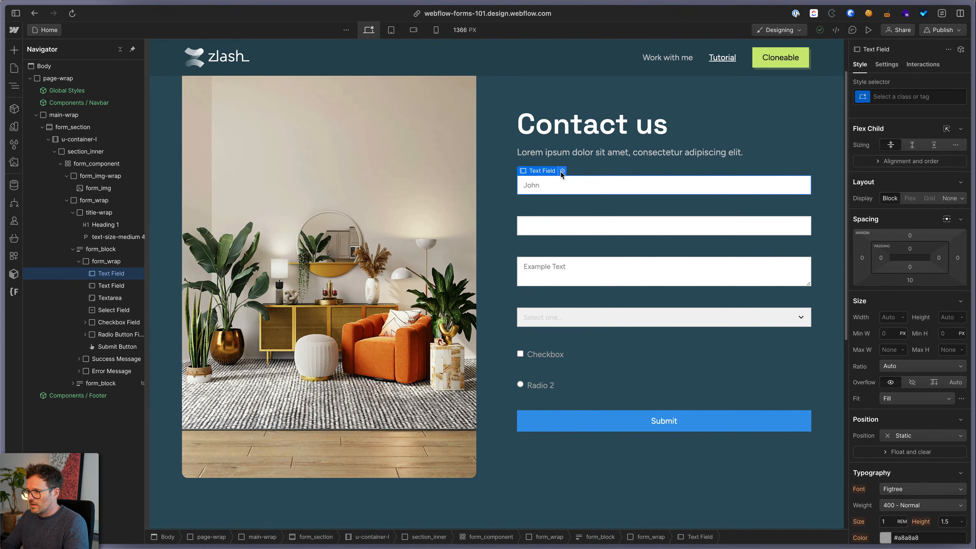
Turn autofocus off and mark the First name field Required
click(562, 170)
click(525, 303)
click(525, 292)
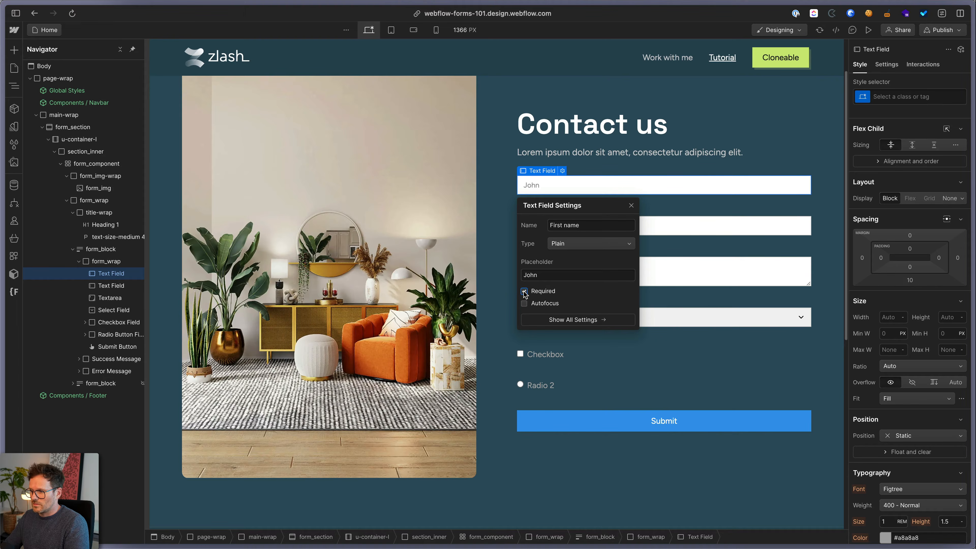
click(611, 152)
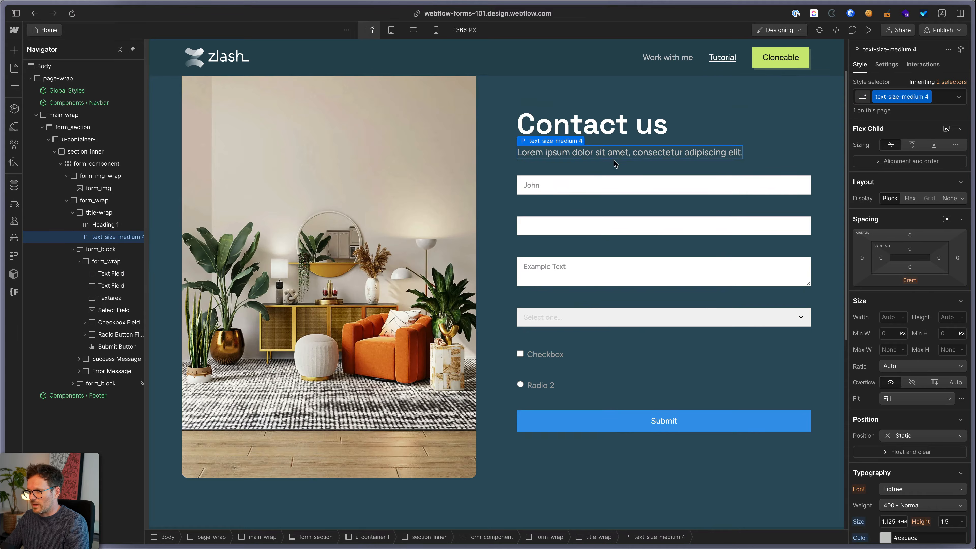
Rename the second field 'Surname', set its type to Plain, and add a sample surname placeholder
click(545, 227)
click(562, 211)
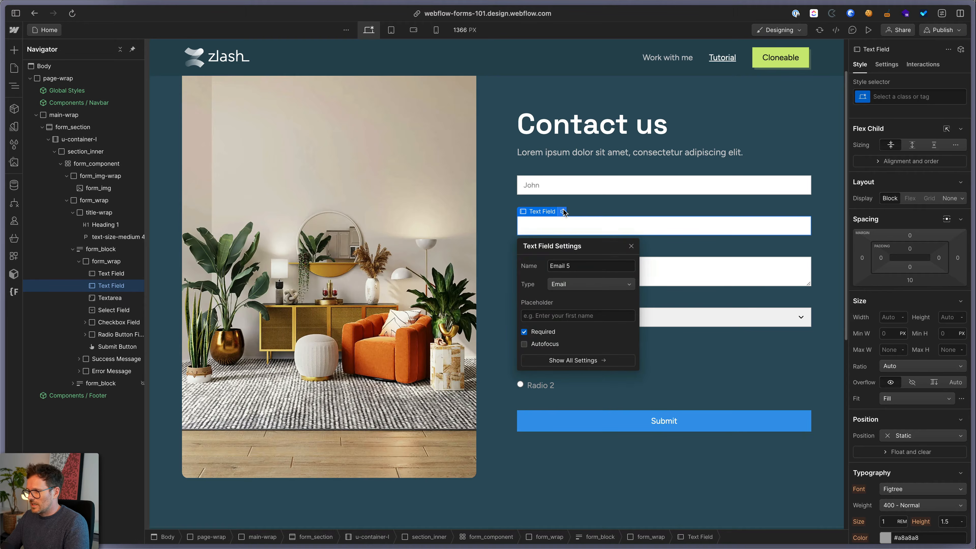
triple_click(576, 266)
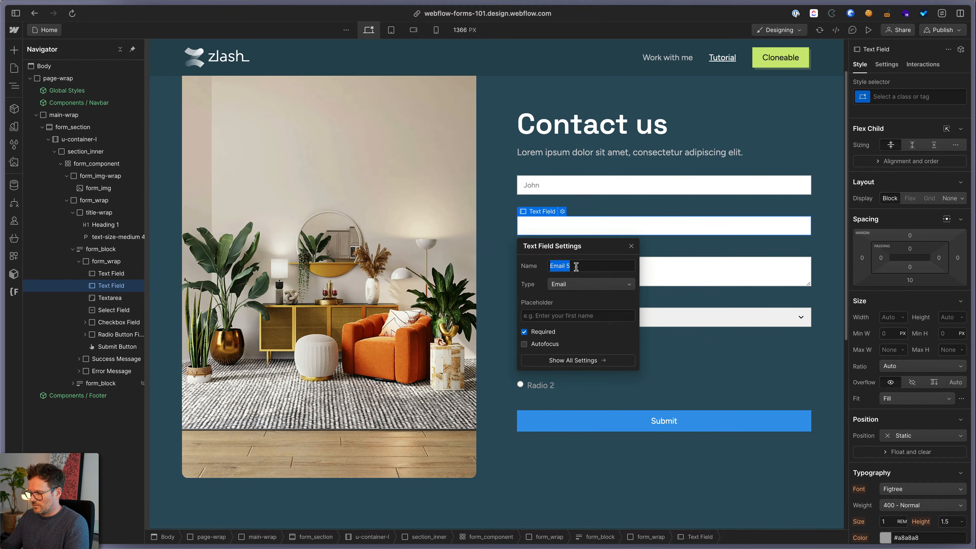
text(Surname)
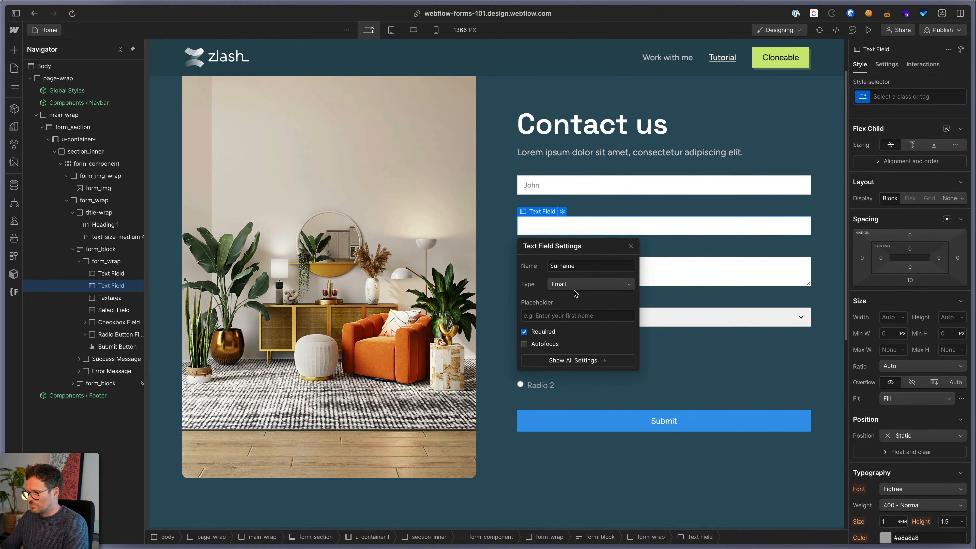
click(570, 286)
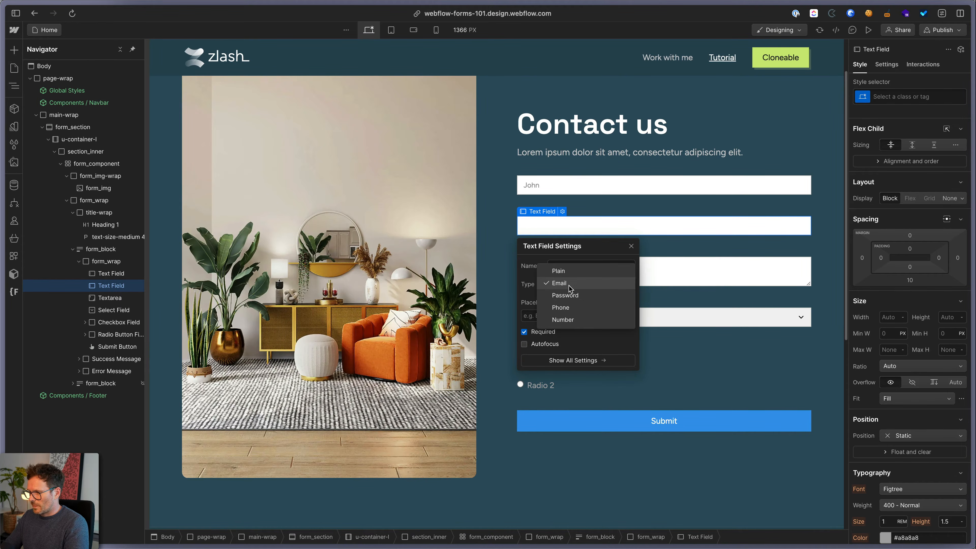
click(564, 271)
click(557, 316)
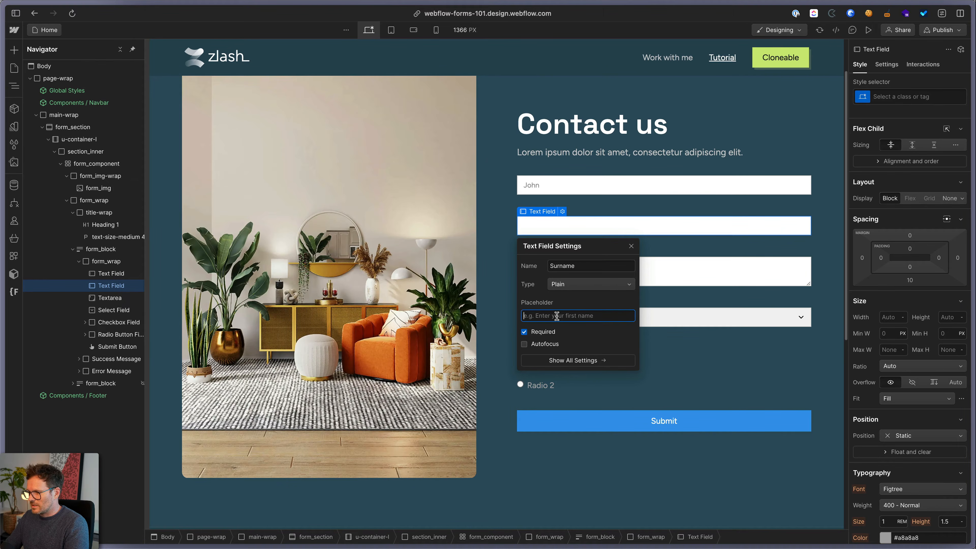
text(Doe)
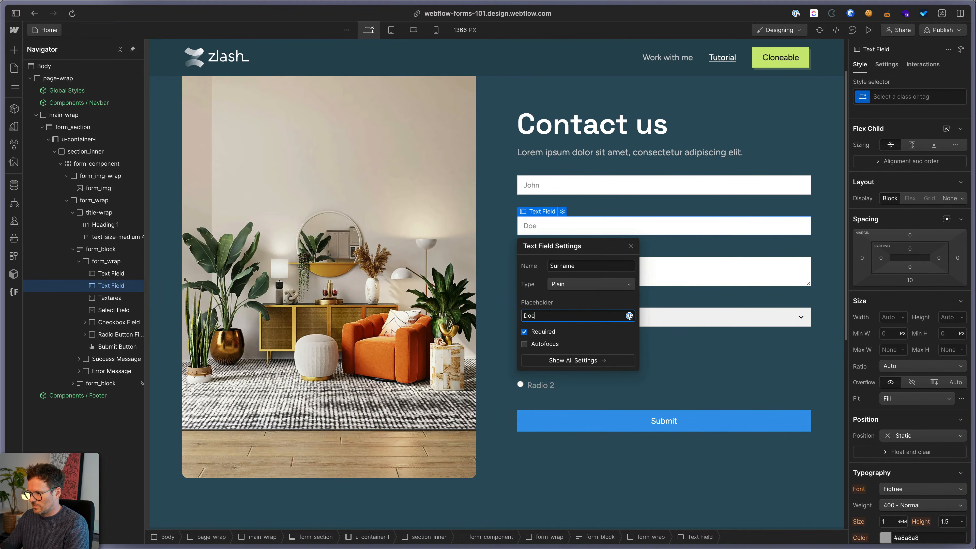
click(524, 332)
click(726, 359)
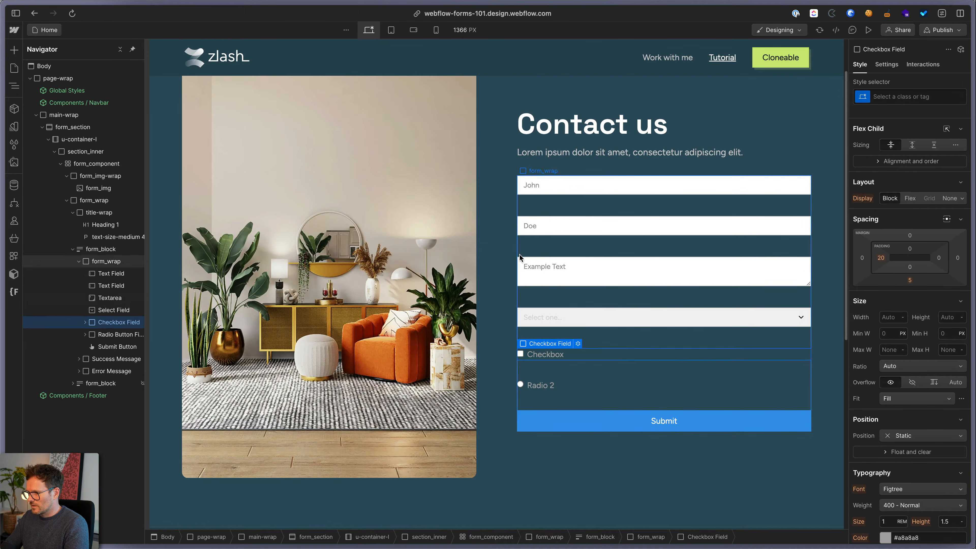
click(546, 225)
Duplicate the Surname field and turn the copy into an Email-type field named Email
key(super+d)
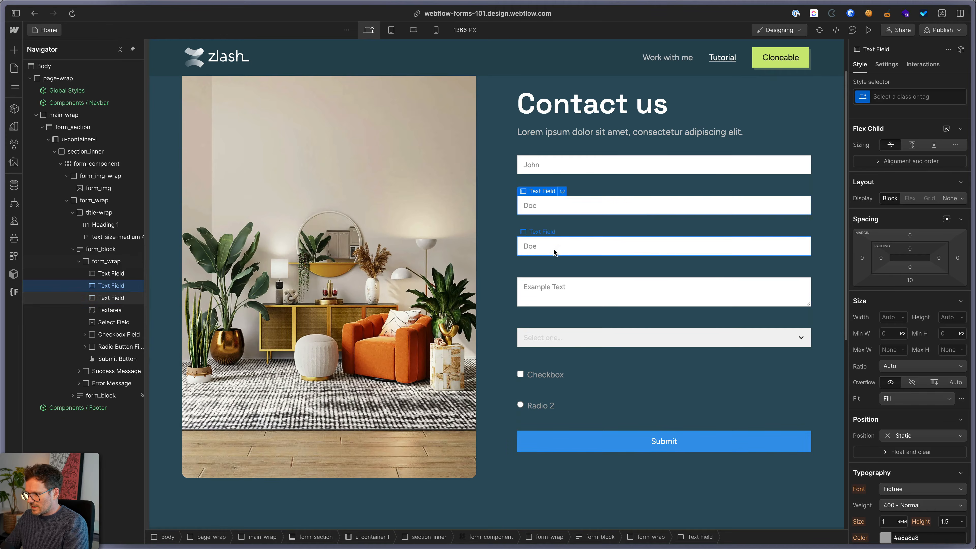
click(562, 232)
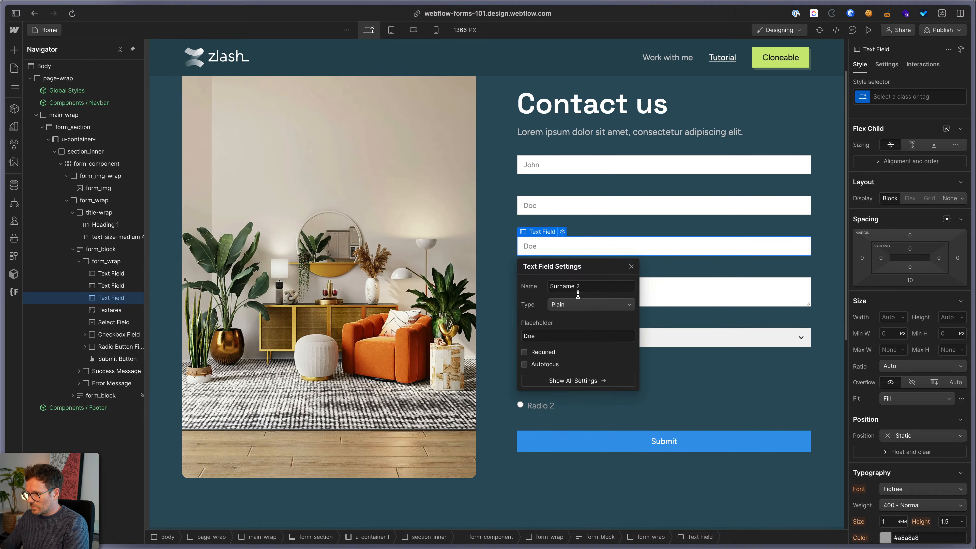
click(570, 305)
click(562, 316)
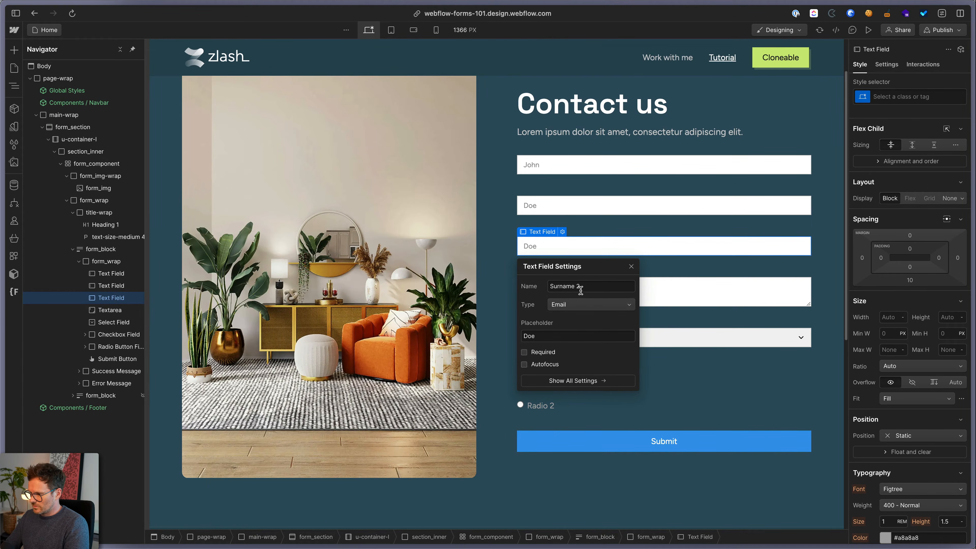
key(super+a)
text(Email)
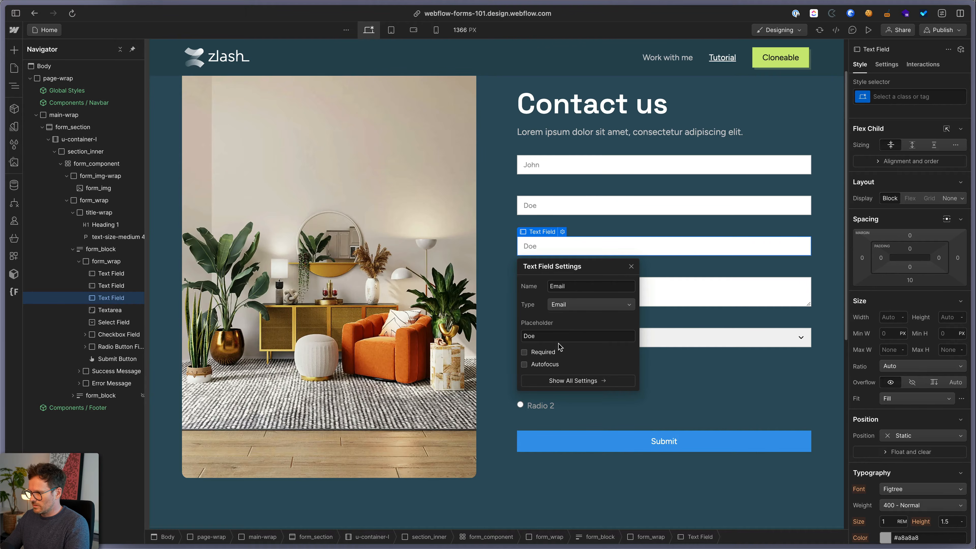
Give the Email field a sample email placeholder ending in *, make it Required, and duplicate it
triple_click(556, 335)
text(joh)
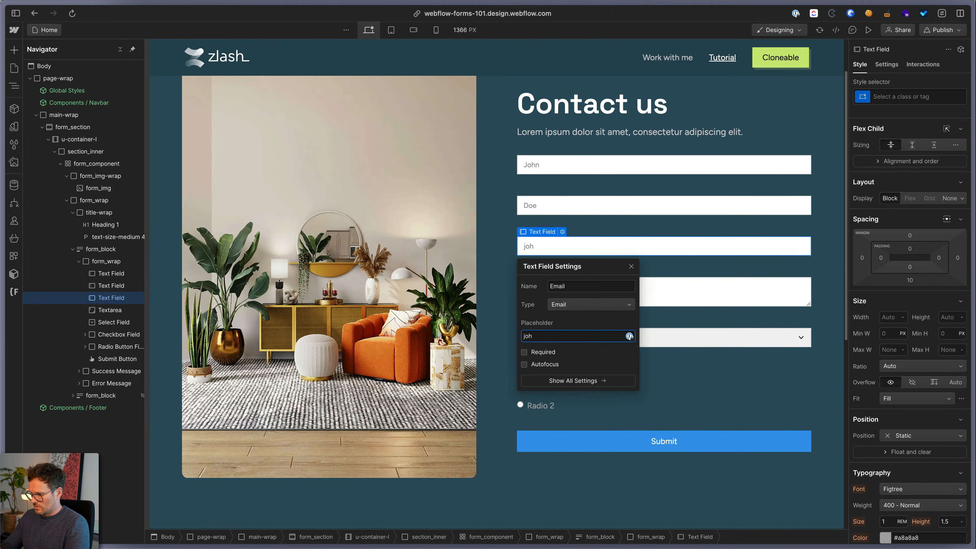
text(n@doe.com)
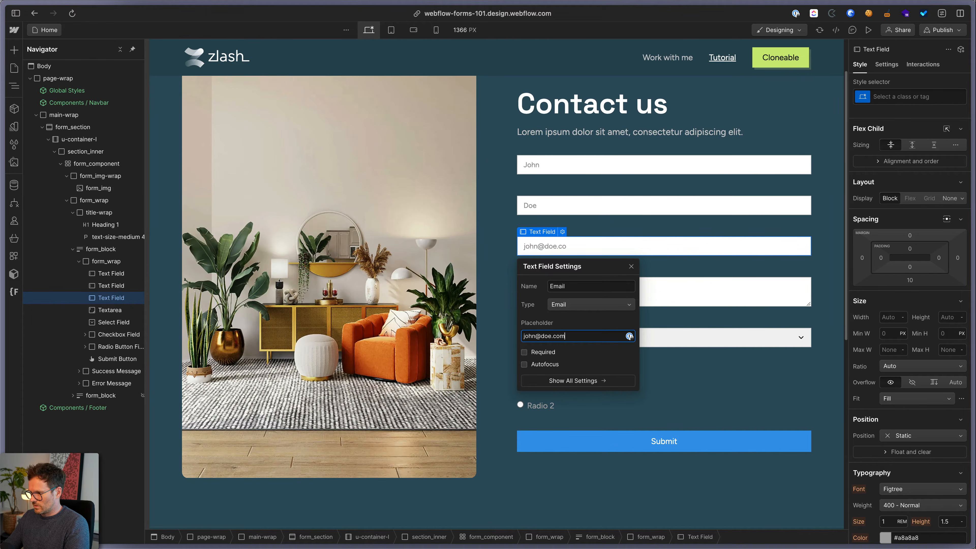
key(Return)
click(524, 353)
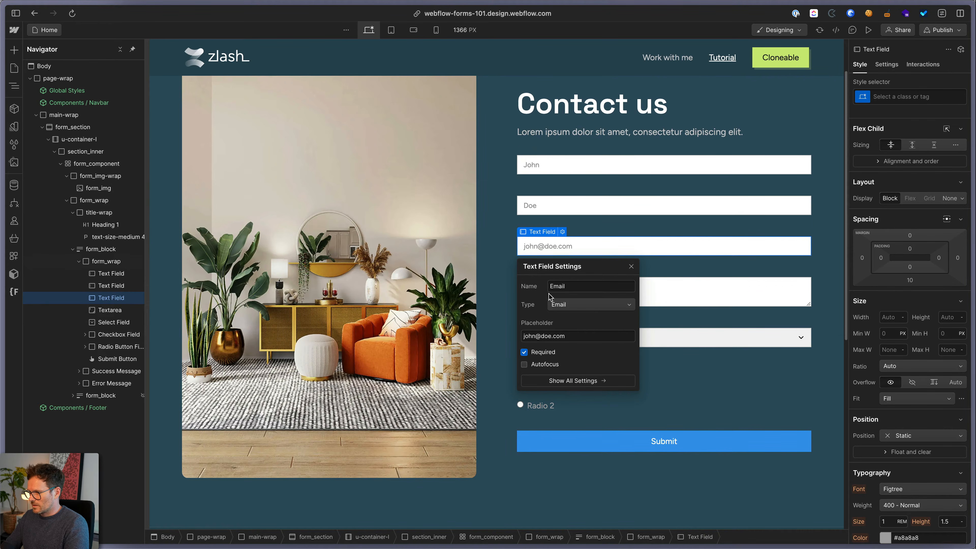
click(572, 335)
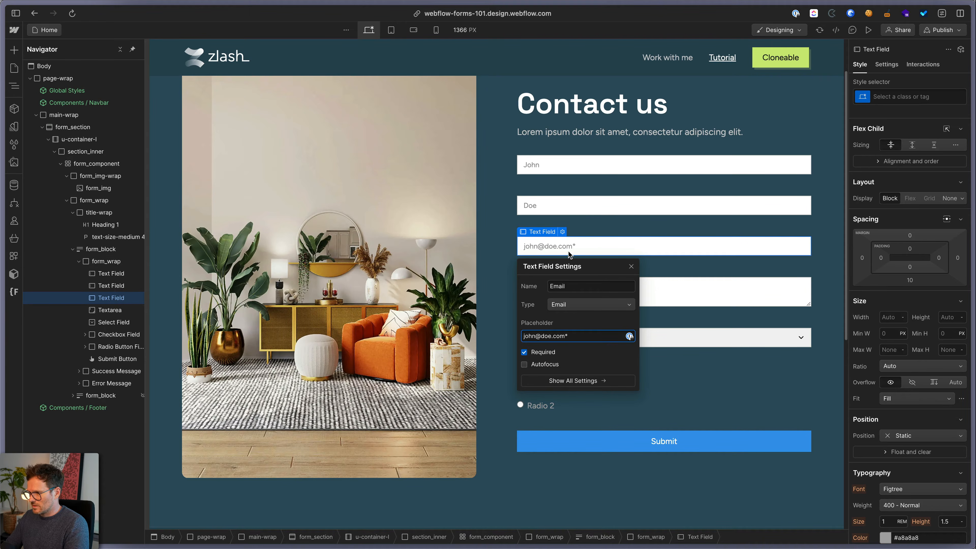
click(601, 233)
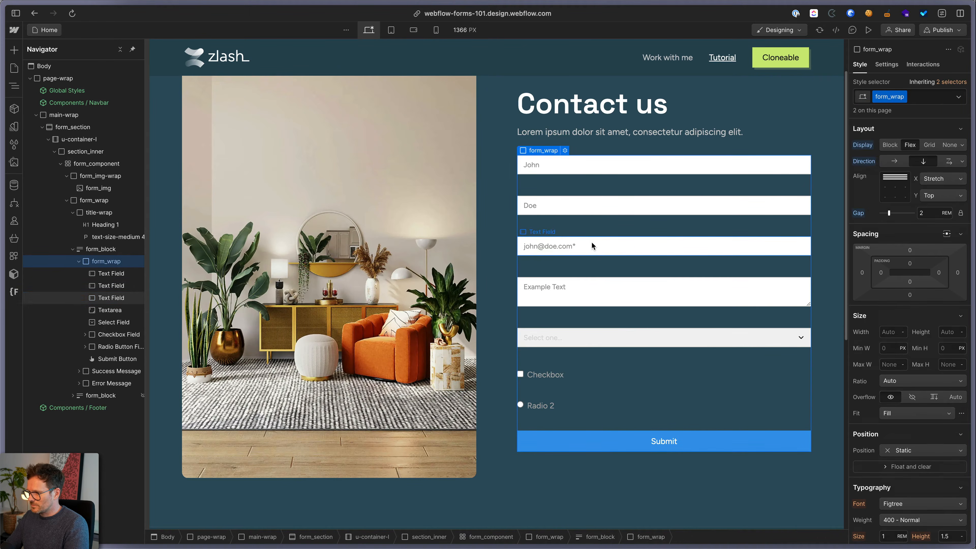
click(598, 253)
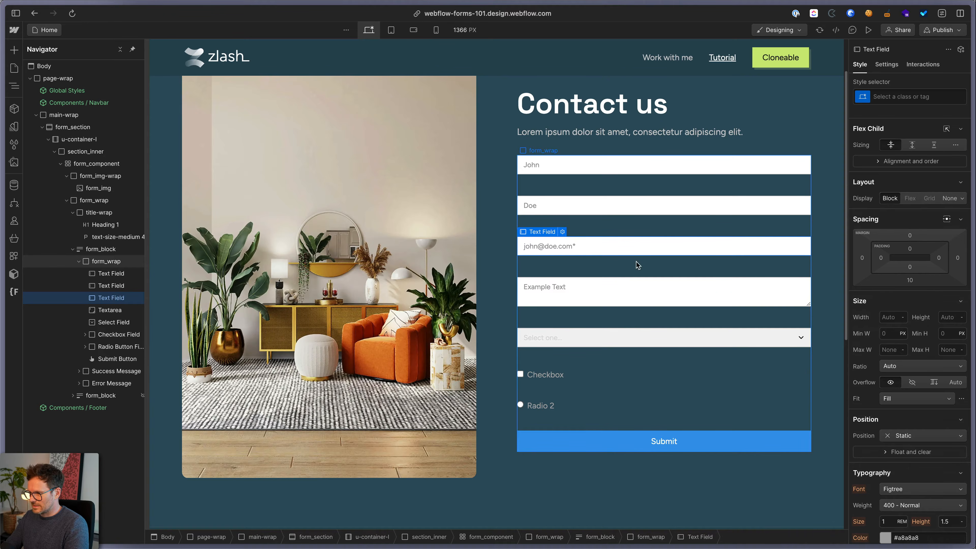
key(super+d)
Make the copied field a Phone input named Telephone with a pasted sample-number placeholder
scroll(567, 254, down, 1)
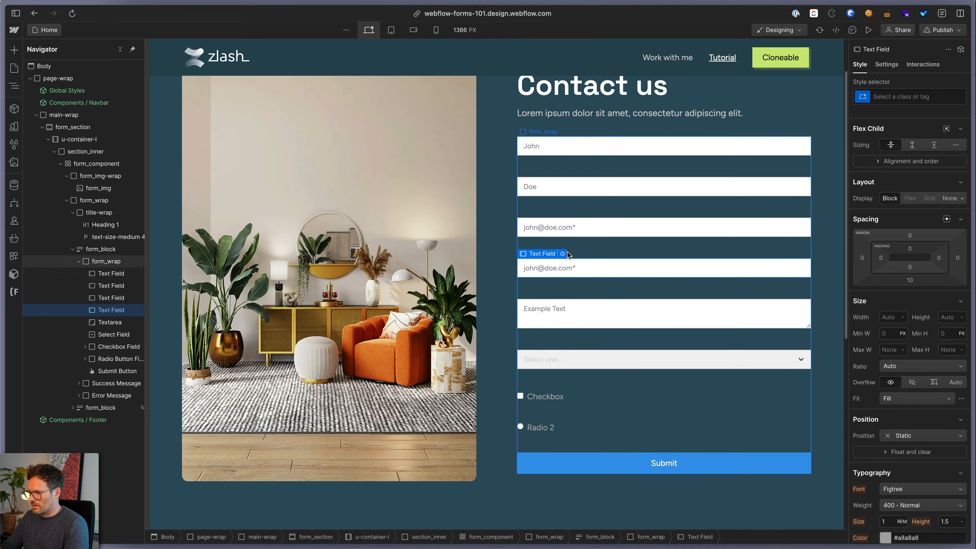
click(563, 254)
click(563, 326)
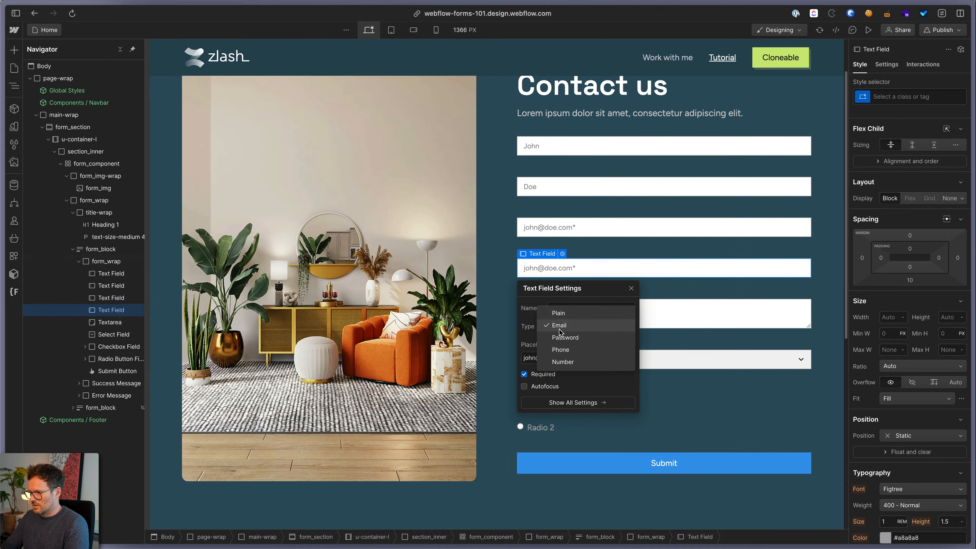
click(561, 349)
triple_click(576, 308)
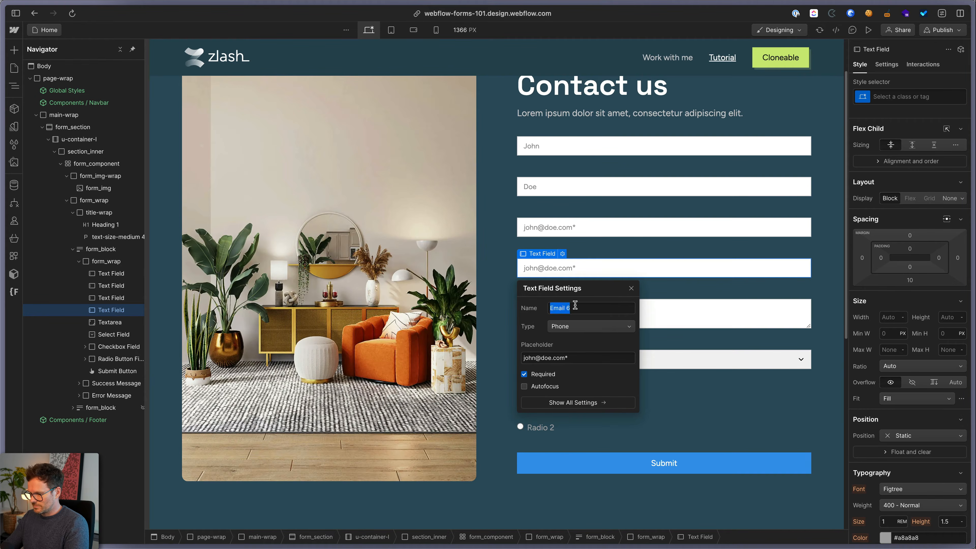
text(Telephone)
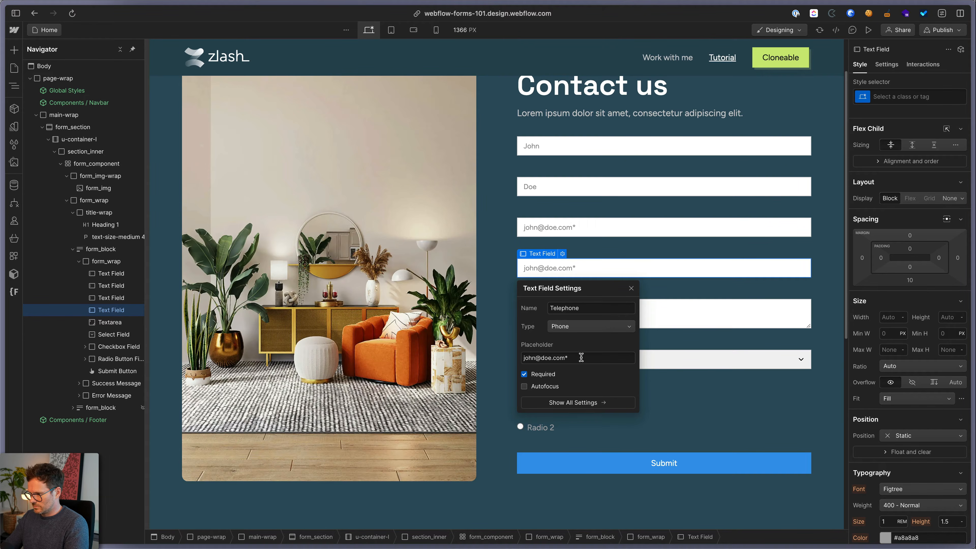
triple_click(581, 357)
key(ctrl+v)
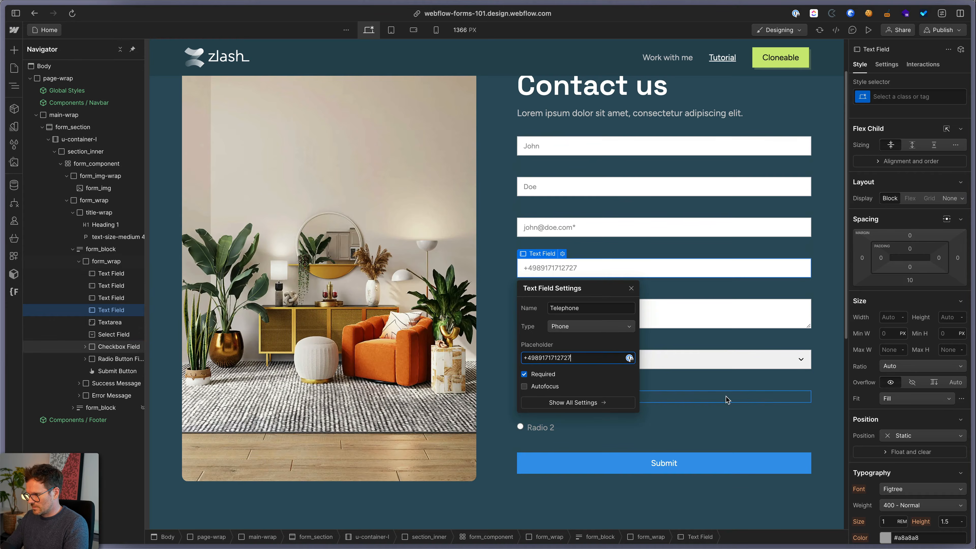
click(738, 396)
Rename the textarea Message and give it the placeholder 'Type your message'
click(562, 310)
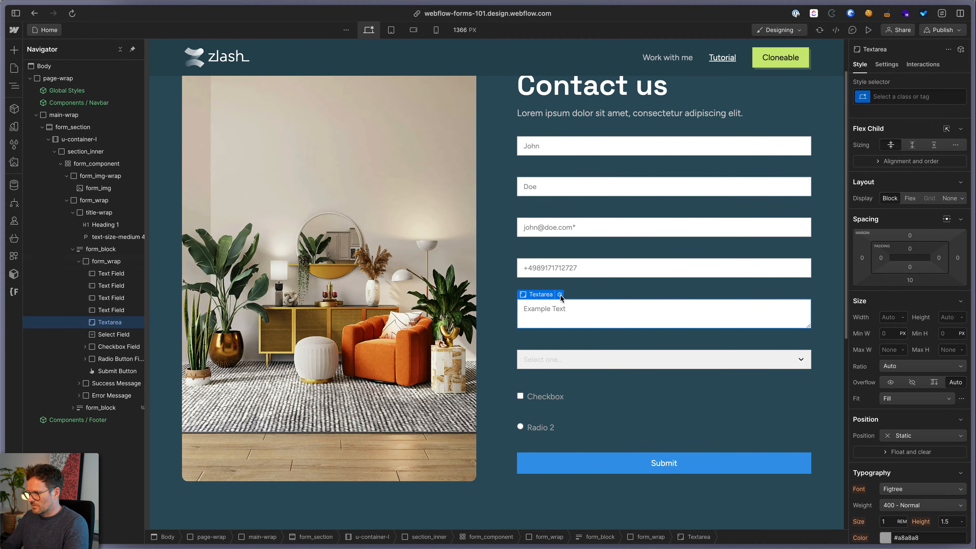
click(560, 294)
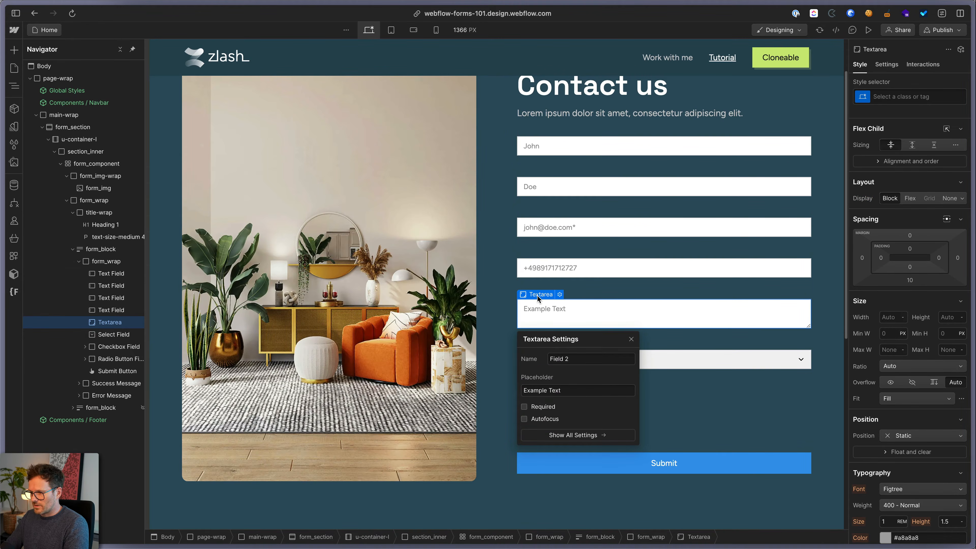
triple_click(576, 358)
text(Message)
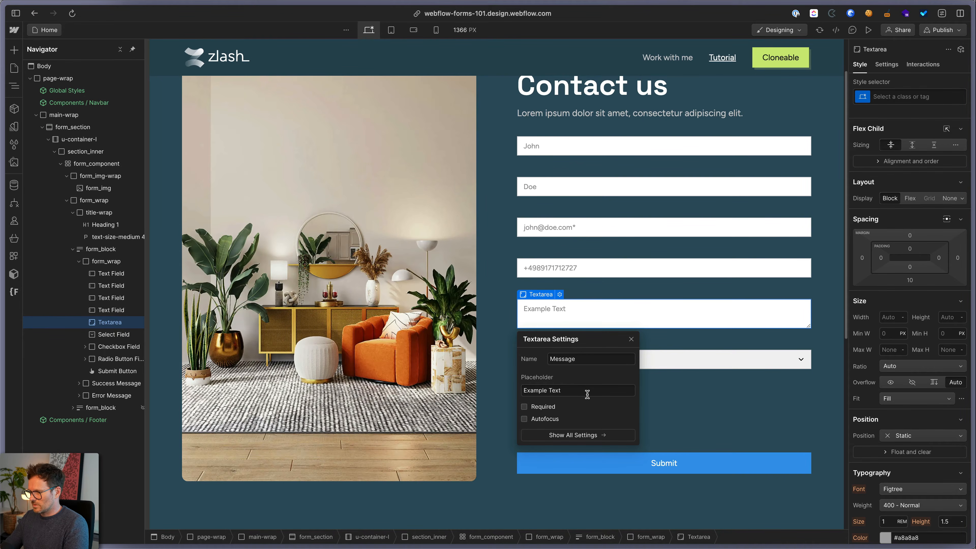
triple_click(578, 393)
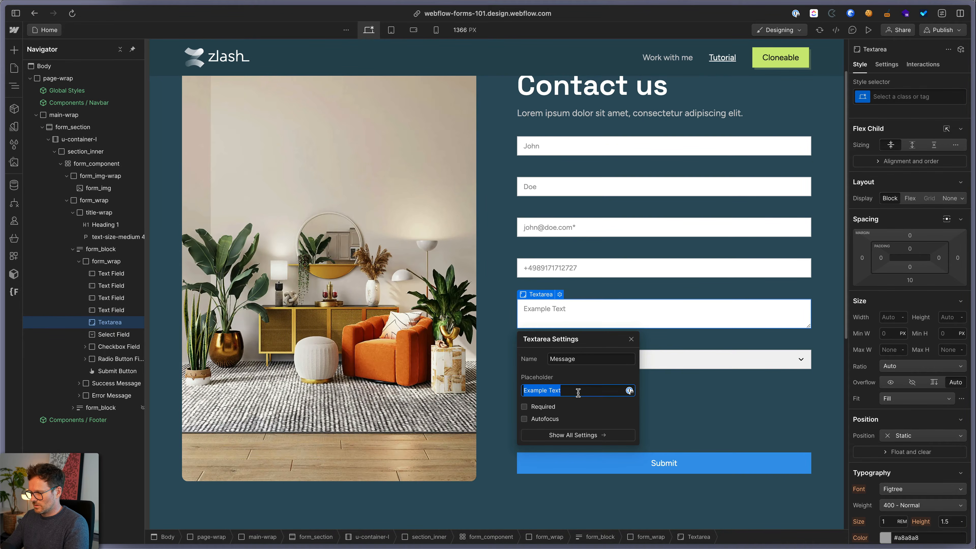
text(Type your message)
key(Escape)
click(563, 357)
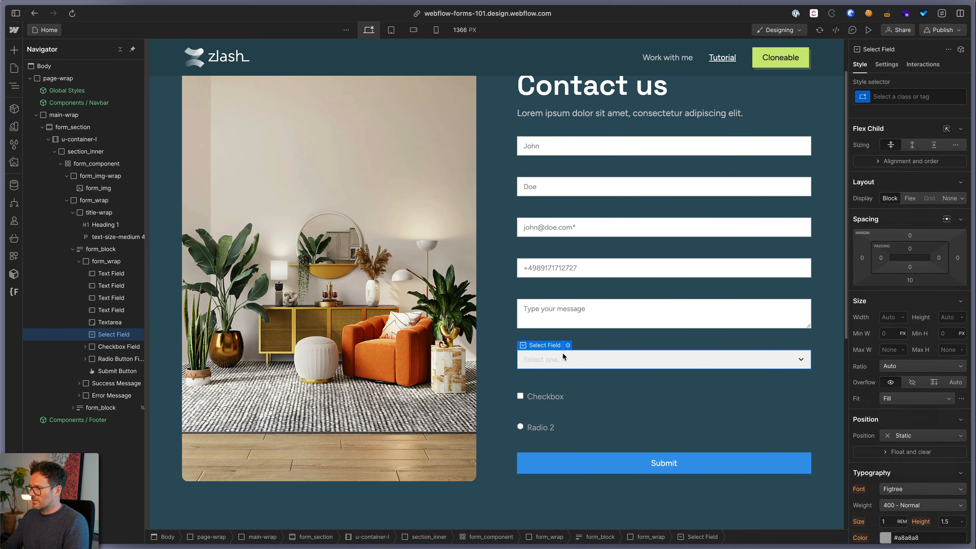
Review the select field's choices: Select one..., First, Second and Third
click(568, 345)
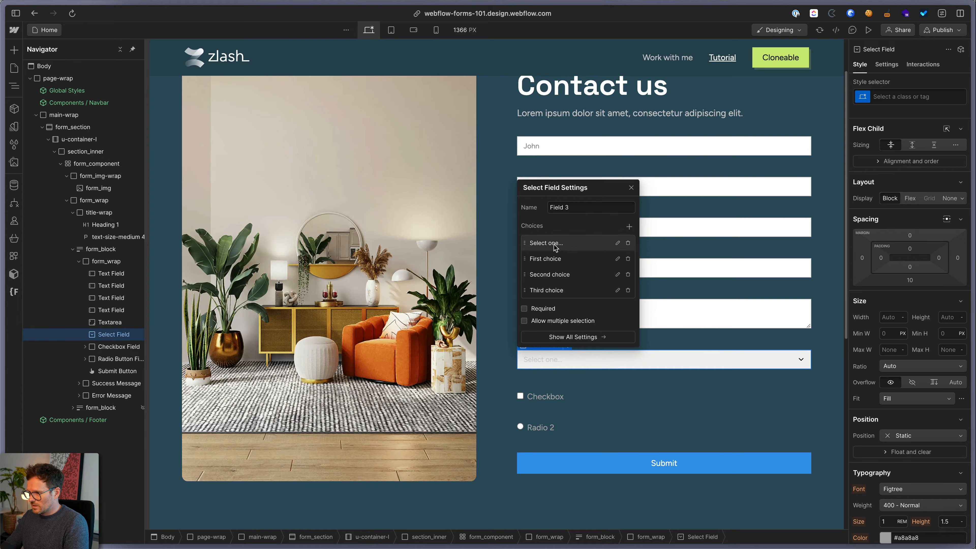
click(618, 243)
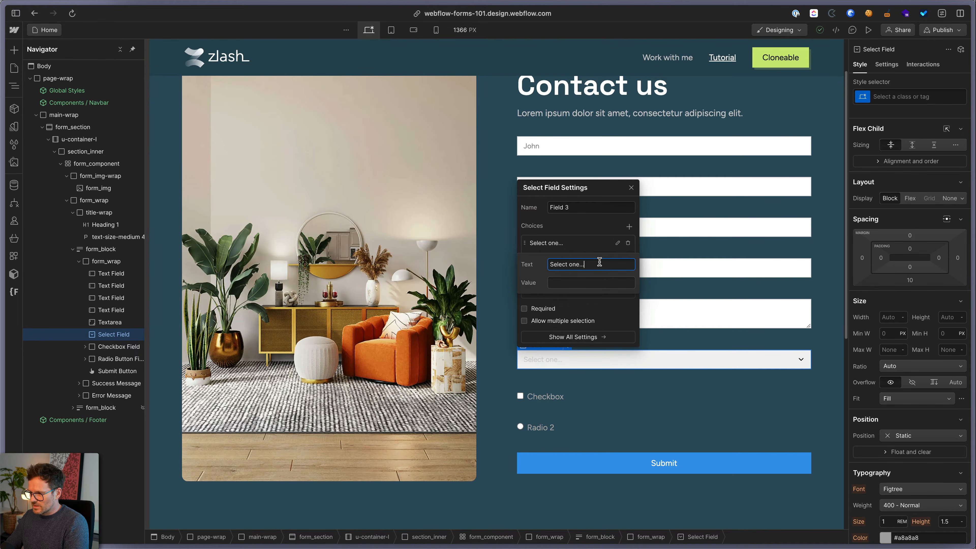
click(571, 283)
click(591, 228)
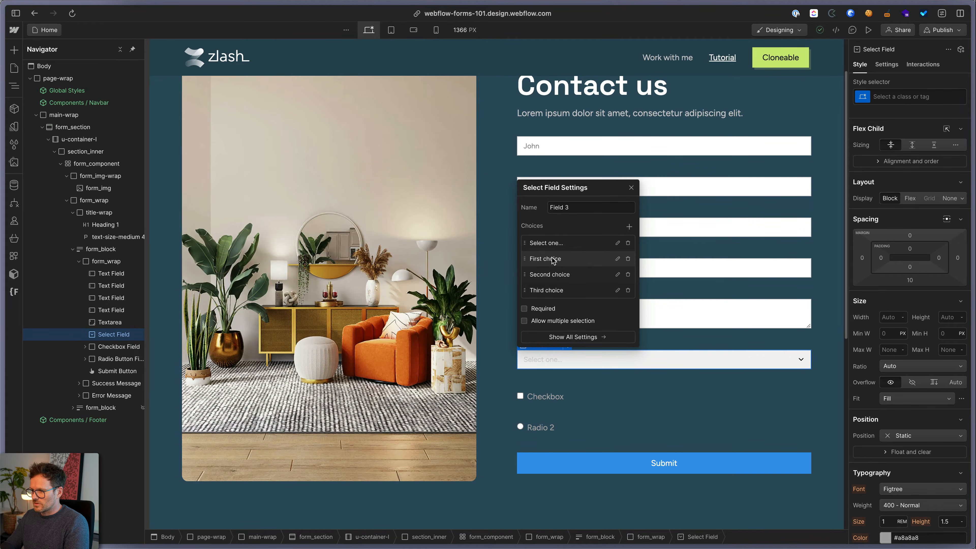
click(617, 258)
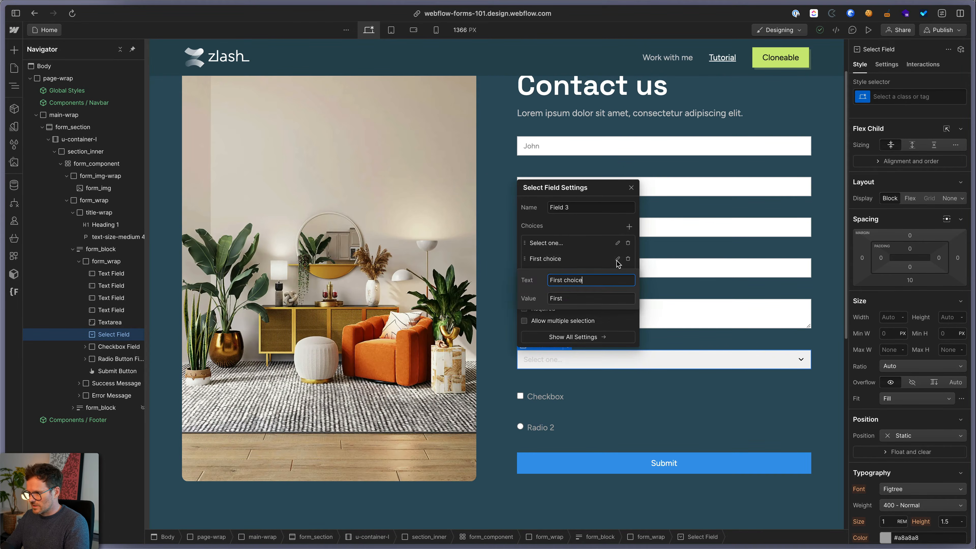
click(573, 298)
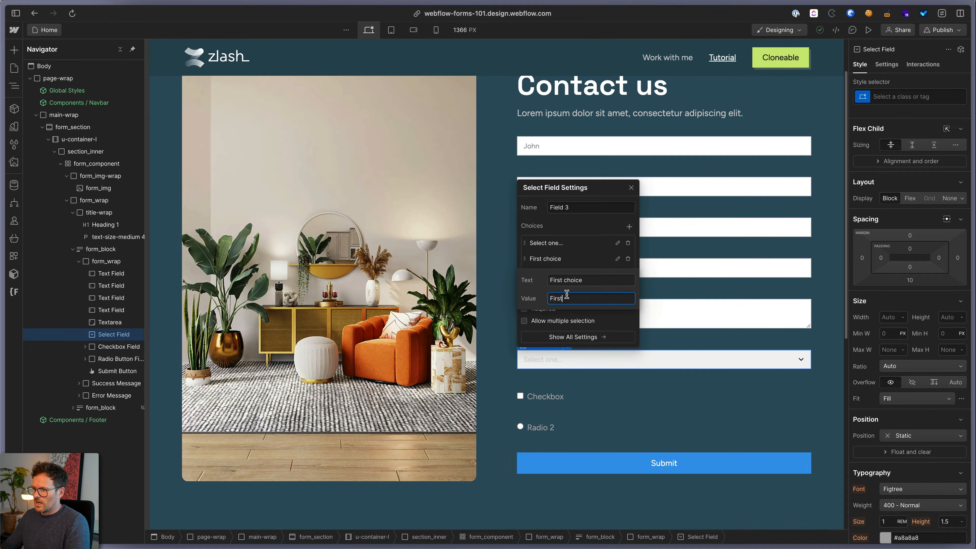
drag(564, 299, 504, 302)
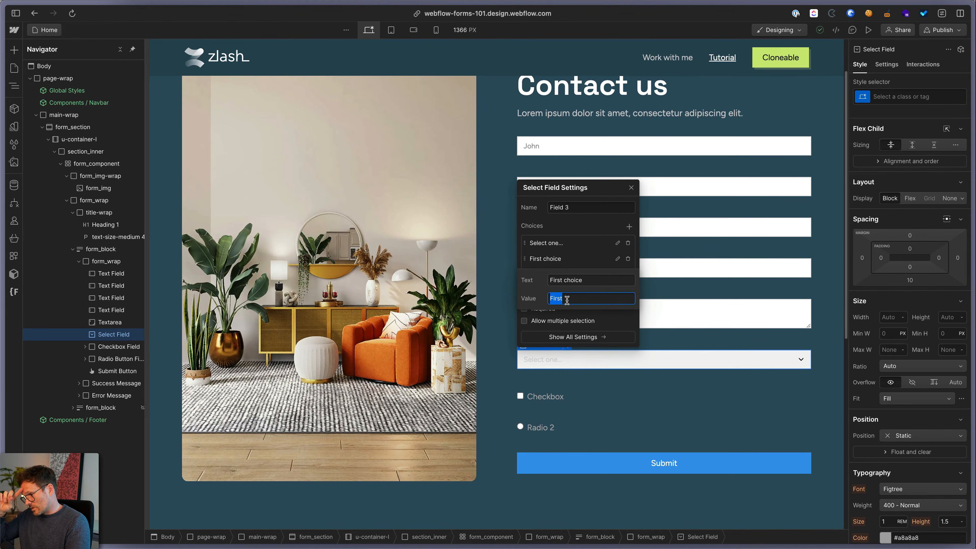
click(603, 231)
click(617, 274)
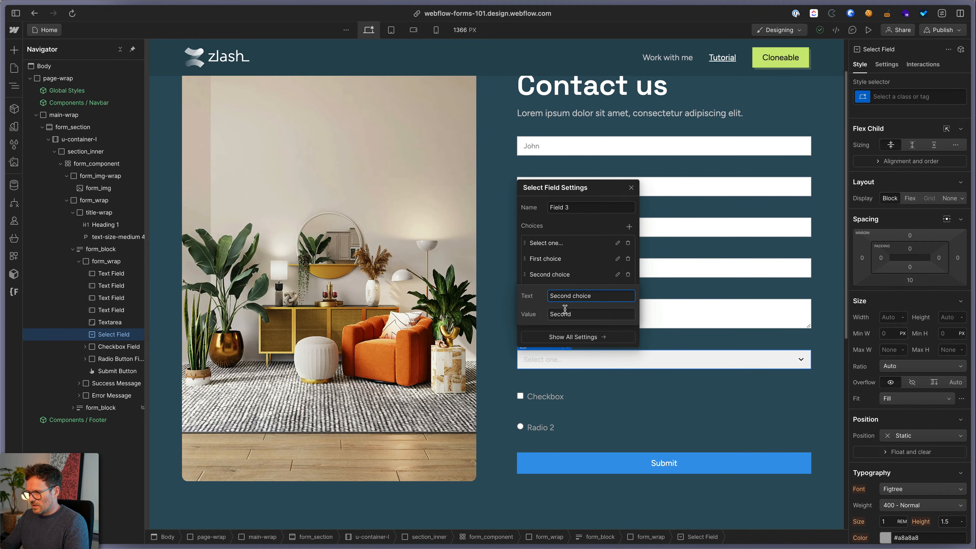
click(578, 273)
click(617, 290)
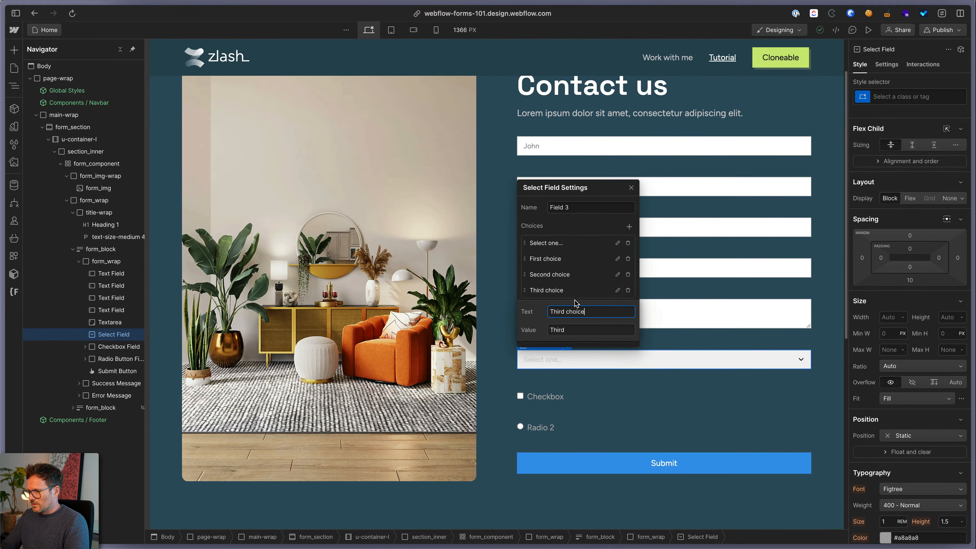
click(578, 278)
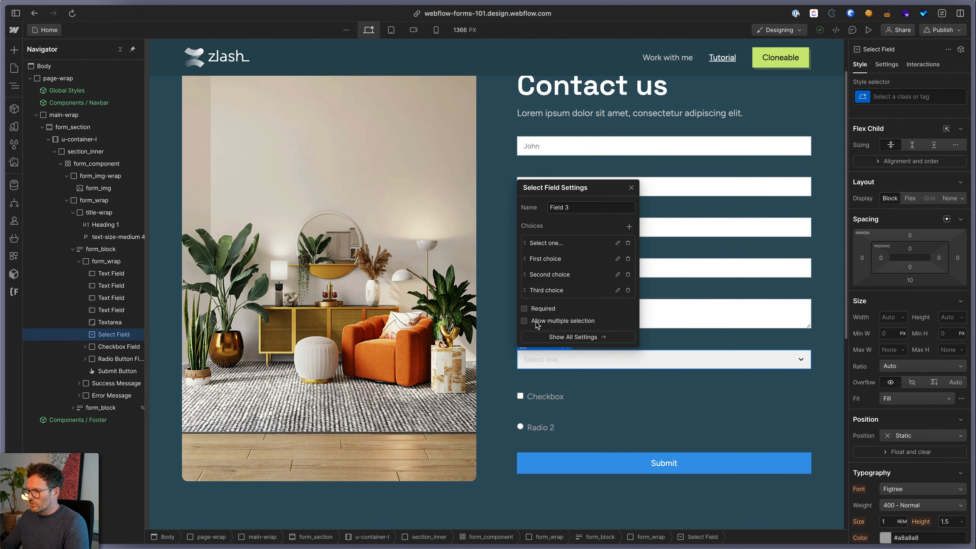
Name the select field Services and change its first choice to 'Choose a service'
triple_click(588, 208)
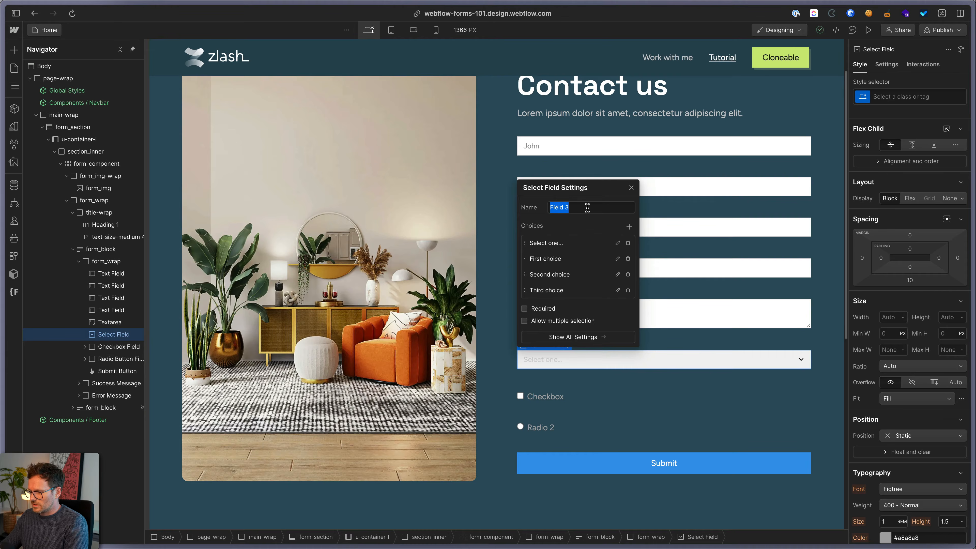
text(Ser)
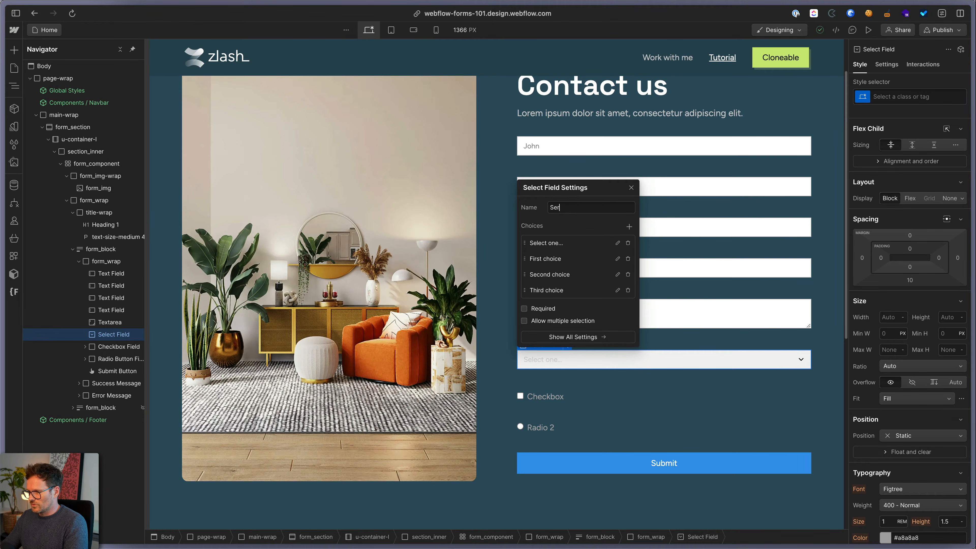
text(vices)
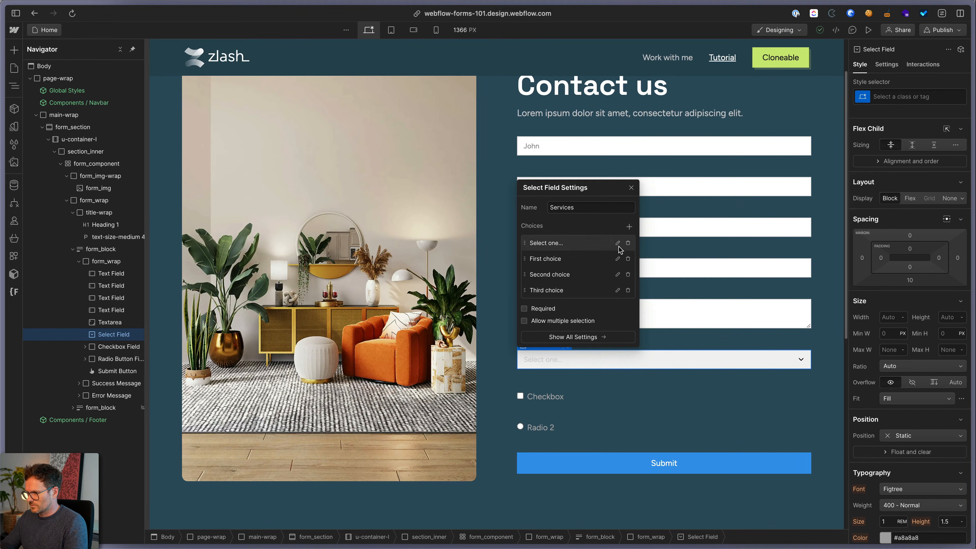
click(617, 242)
triple_click(589, 264)
text(Choo)
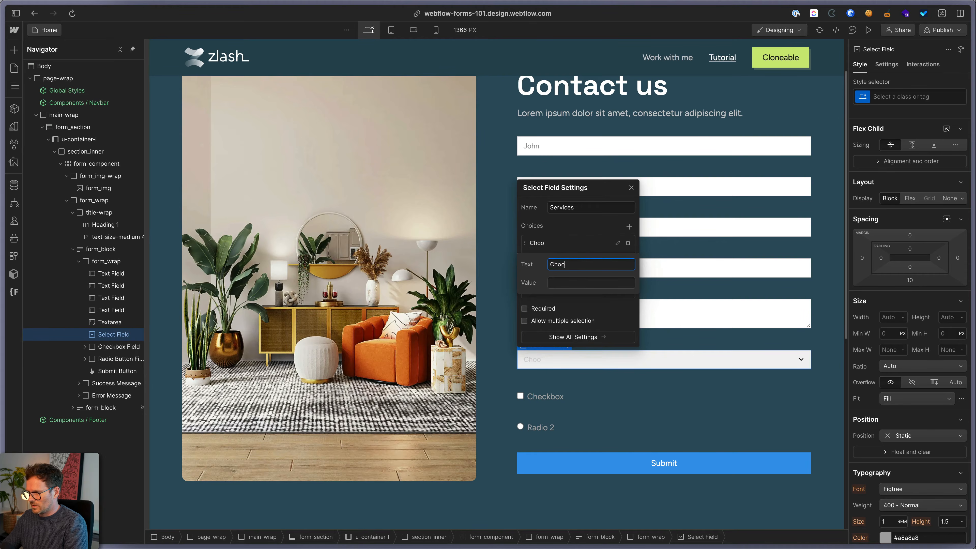
text(se a service)
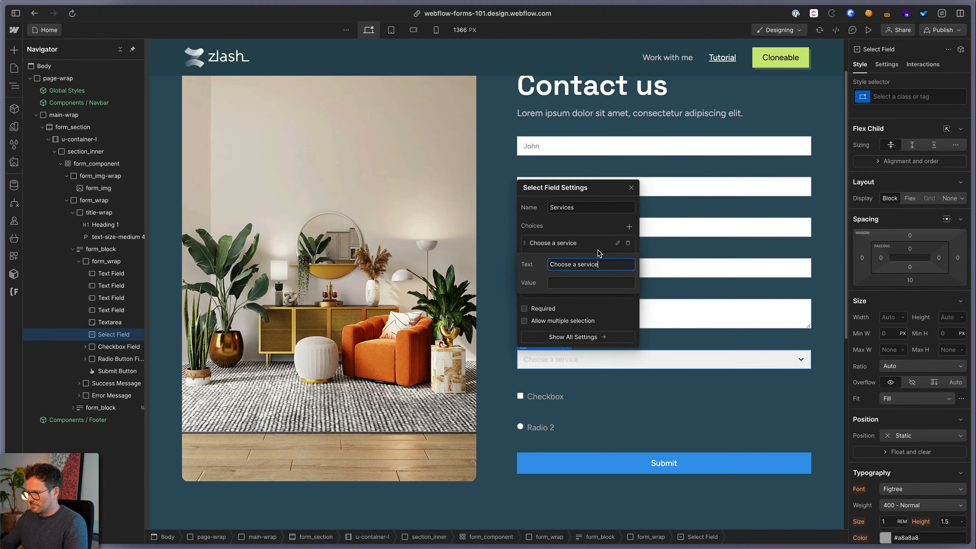
key(Return)
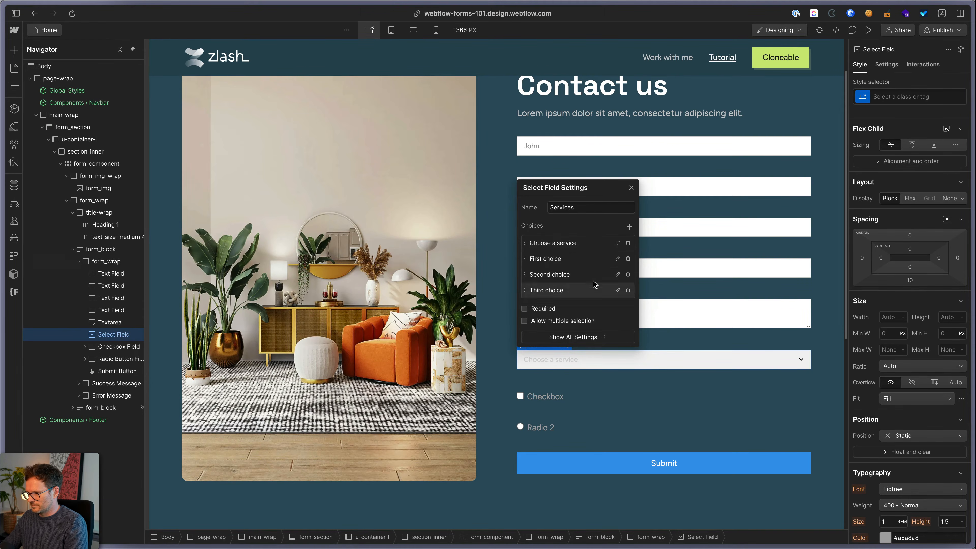
Tick the form checkbox in Preview, then return to the editor and show its Checkbox Settings
click(631, 187)
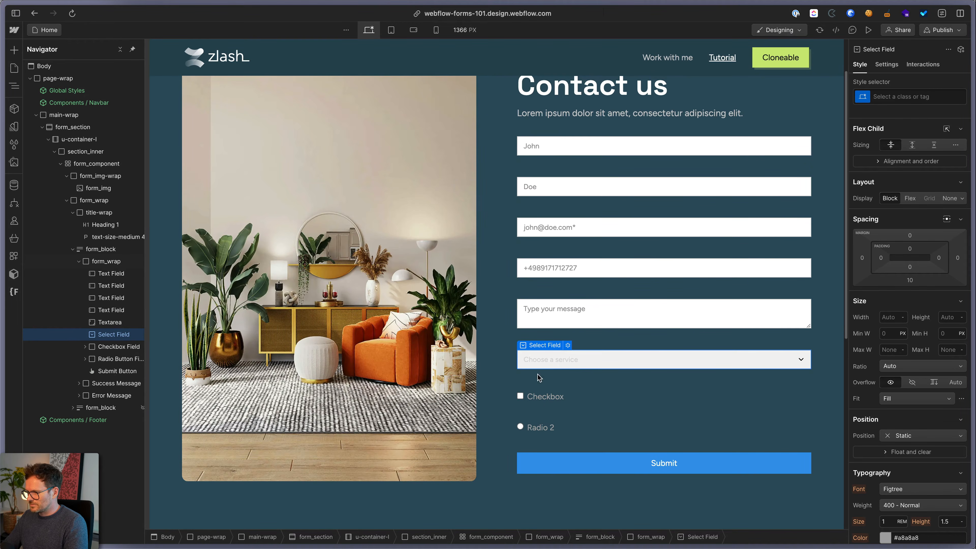
click(521, 397)
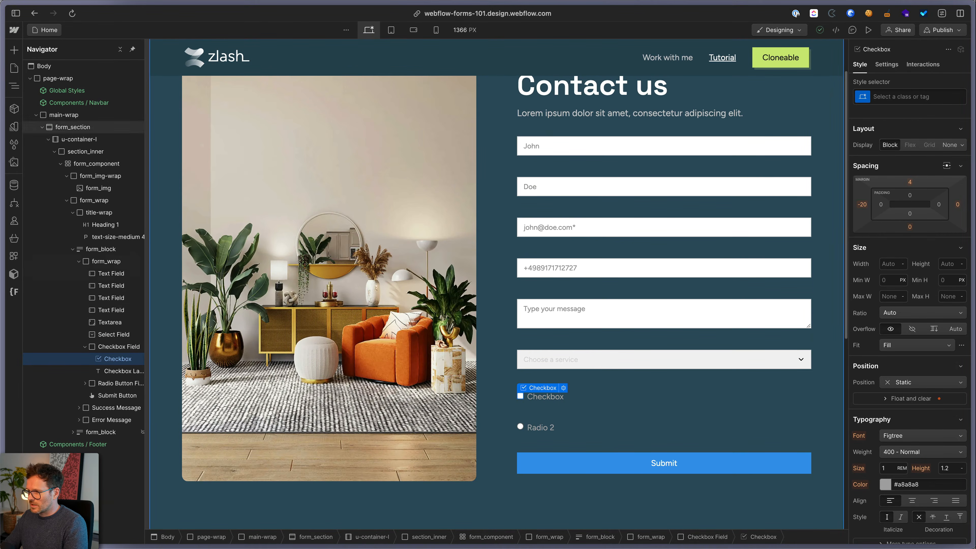
click(869, 29)
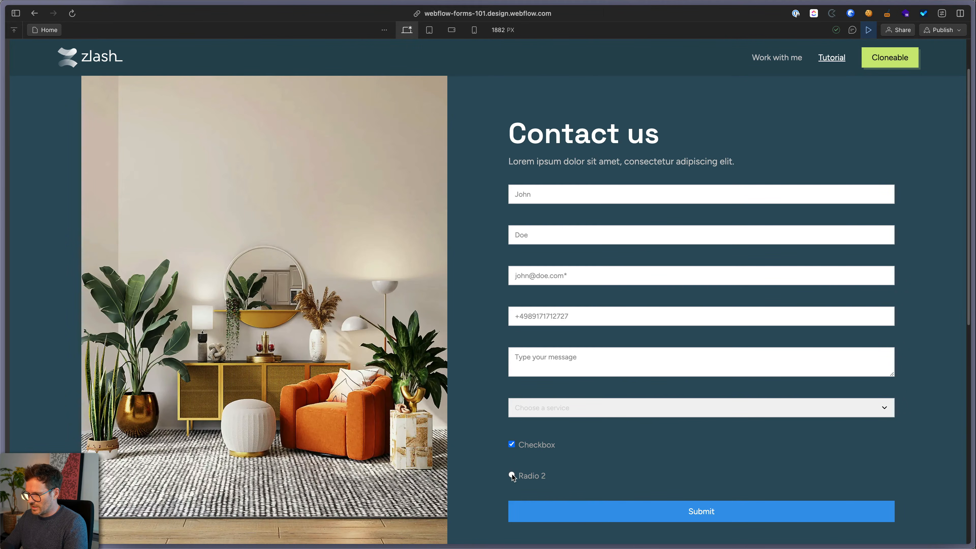
click(512, 445)
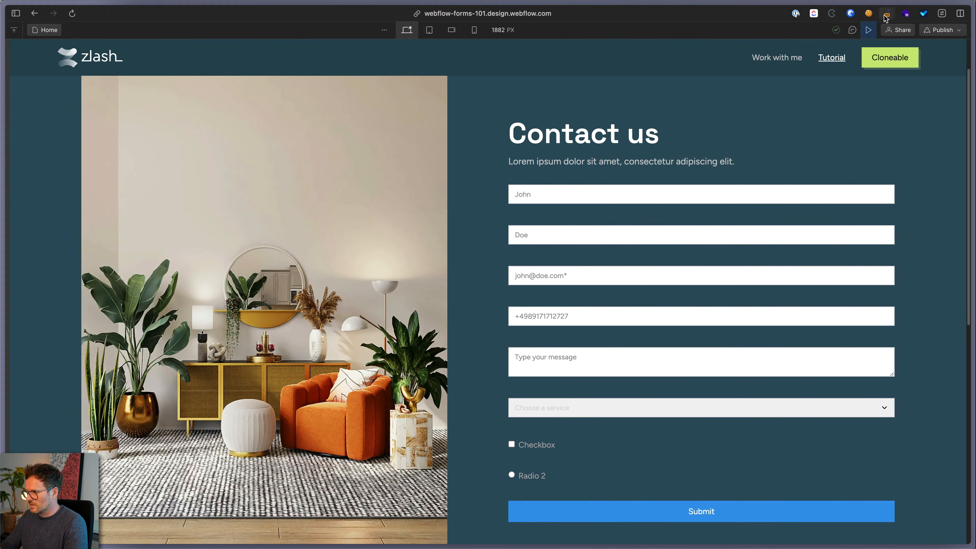
click(869, 29)
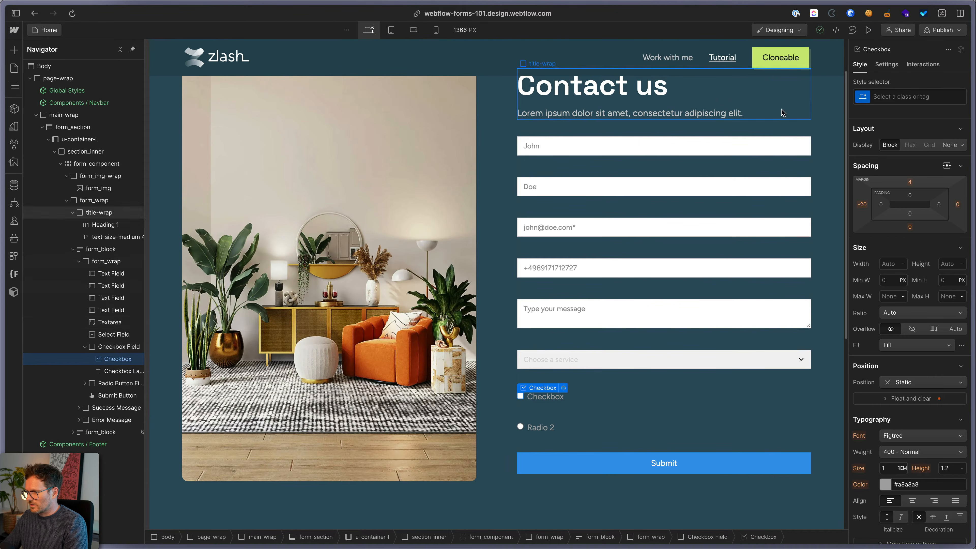
click(564, 388)
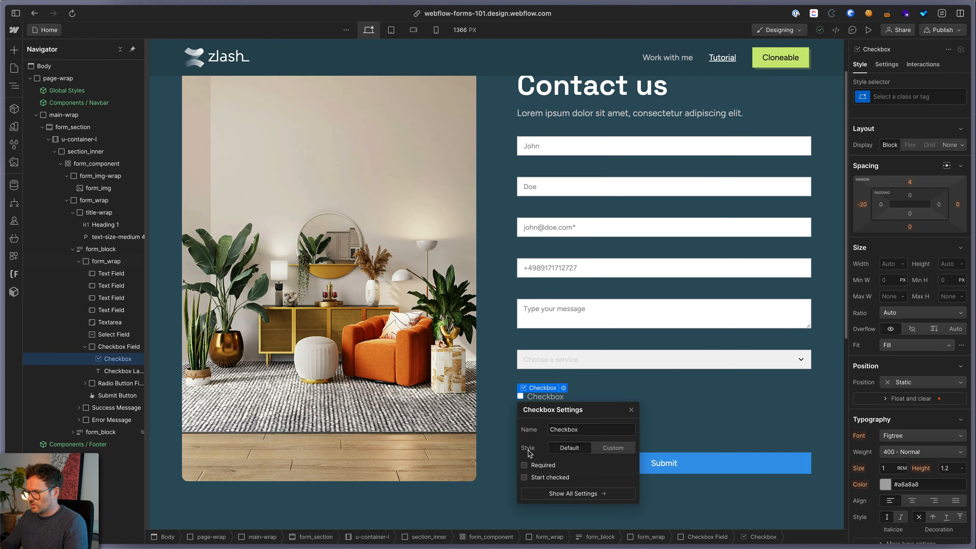
Switch the checkbox to Custom style and rename it Terms
click(612, 452)
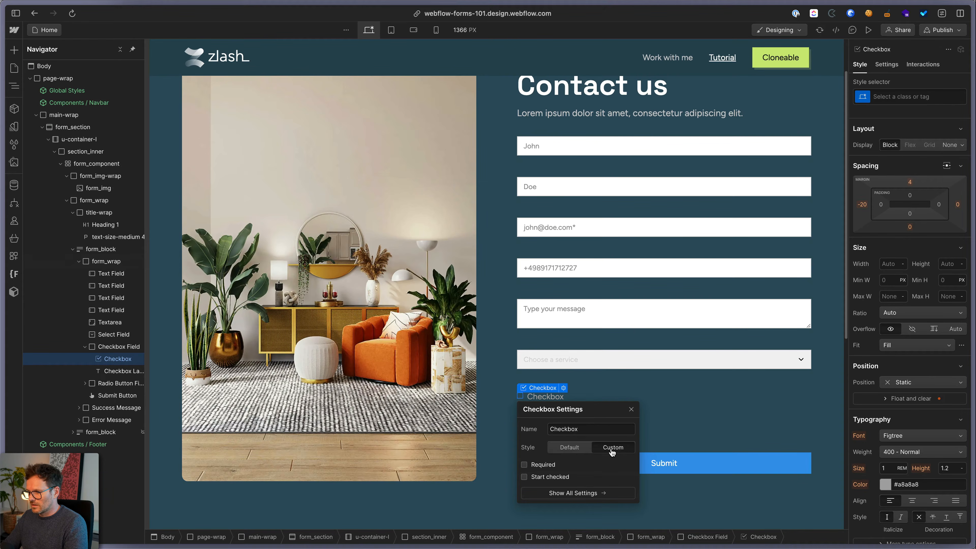
double_click(579, 429)
text(Terms)
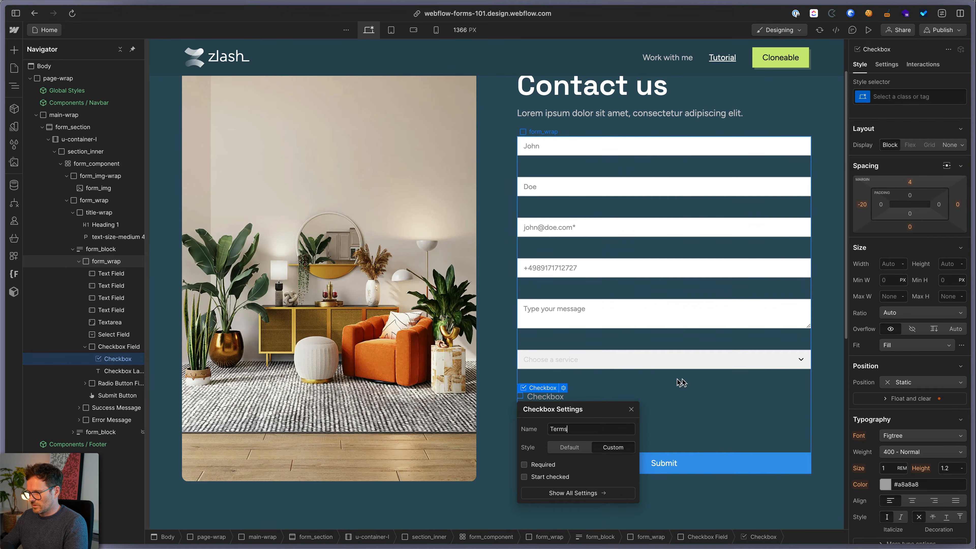
click(675, 359)
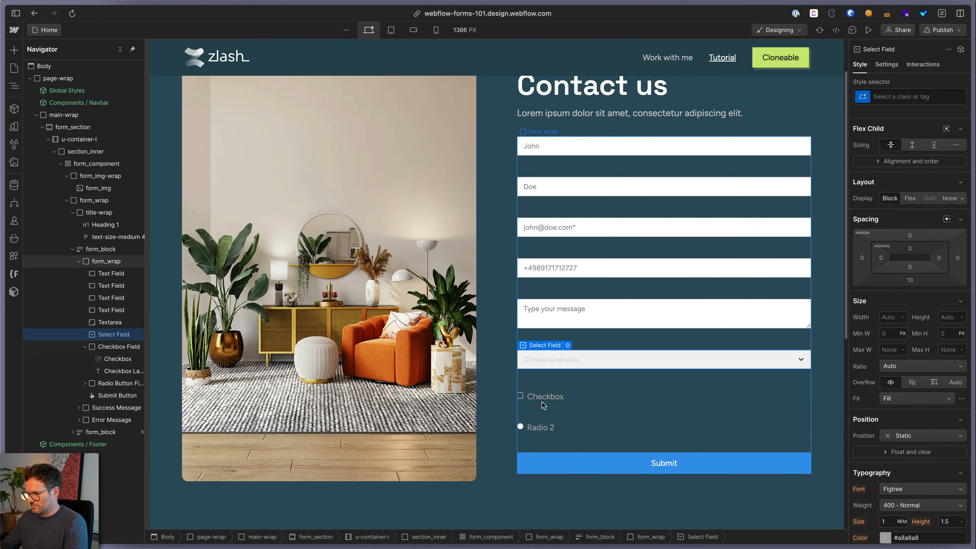
Change the checkbox label to 'I agre the terms' and make 'terms' a link
click(542, 399)
double_click(540, 397)
text(I agre the terms)
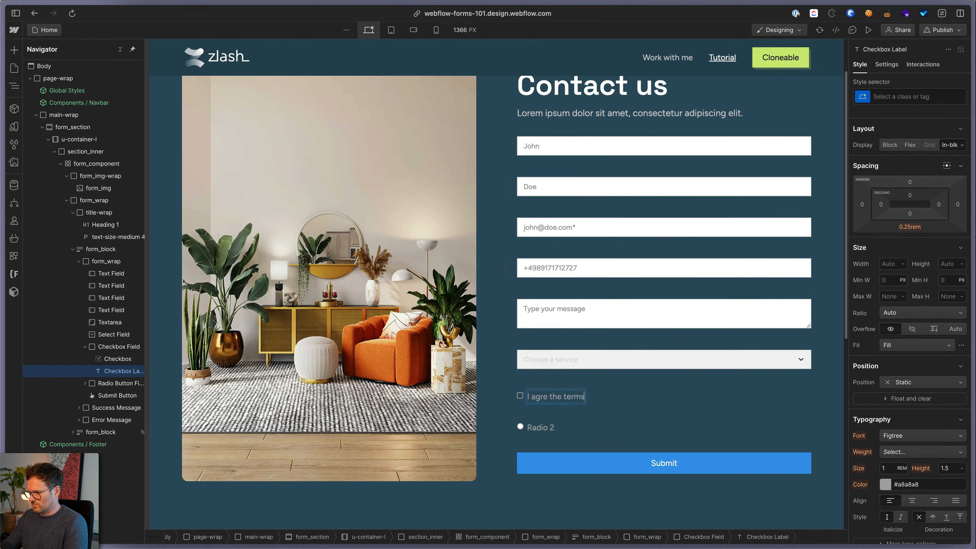
double_click(575, 398)
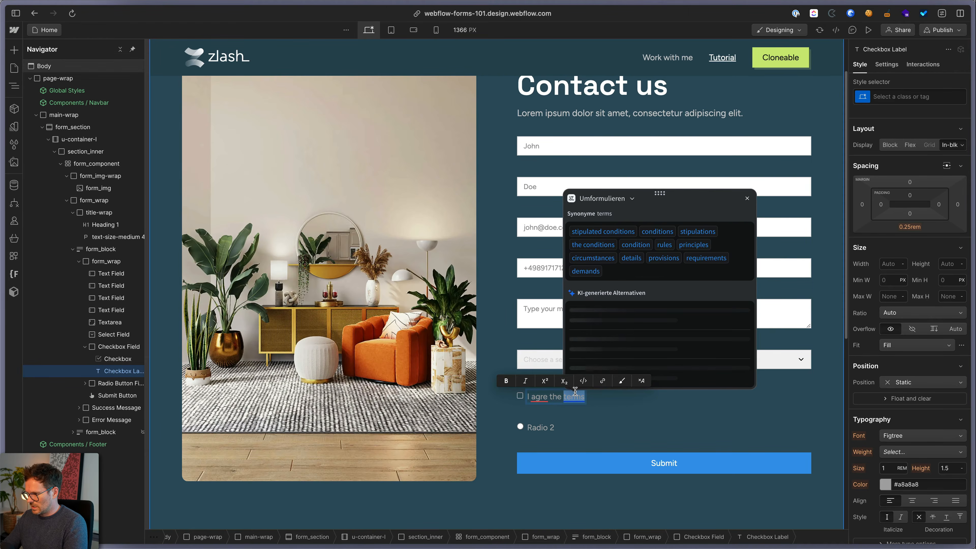
click(747, 210)
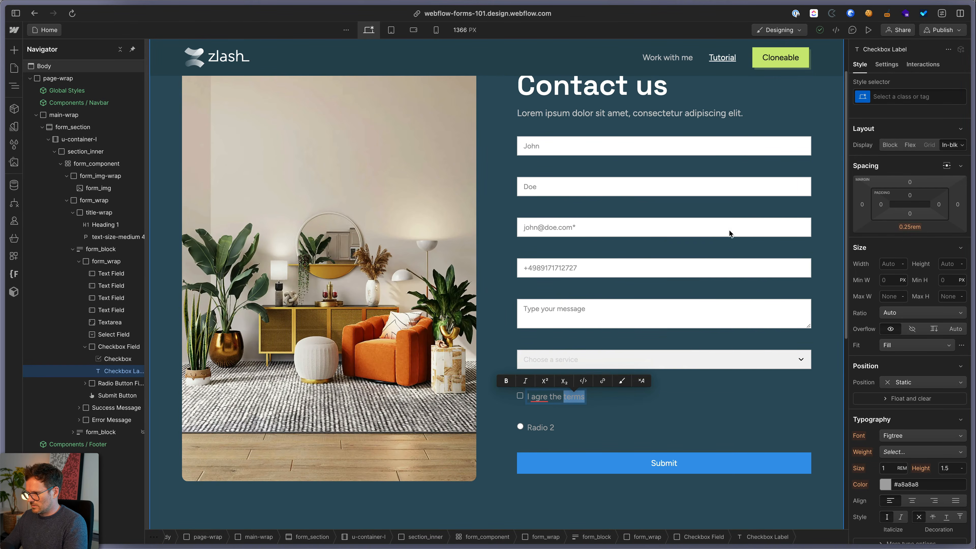
click(603, 382)
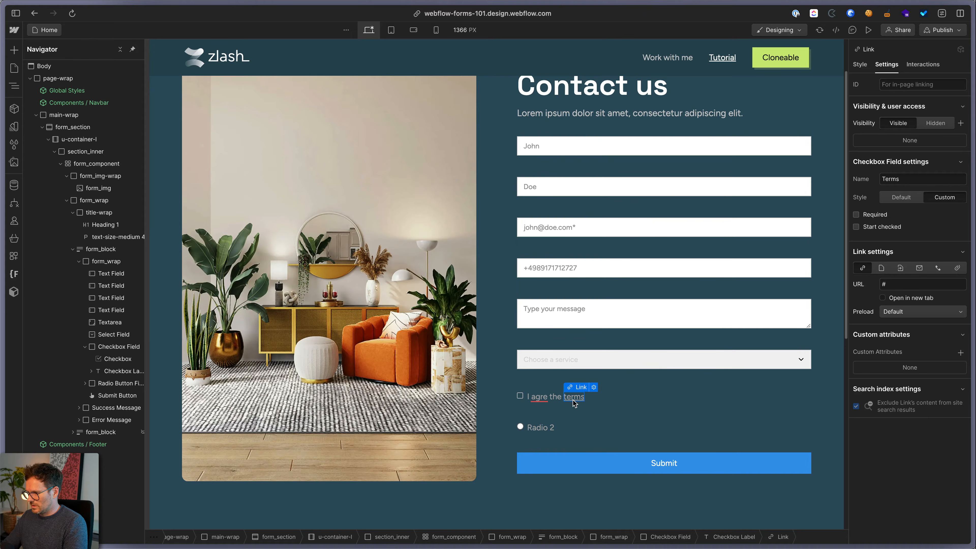
click(536, 398)
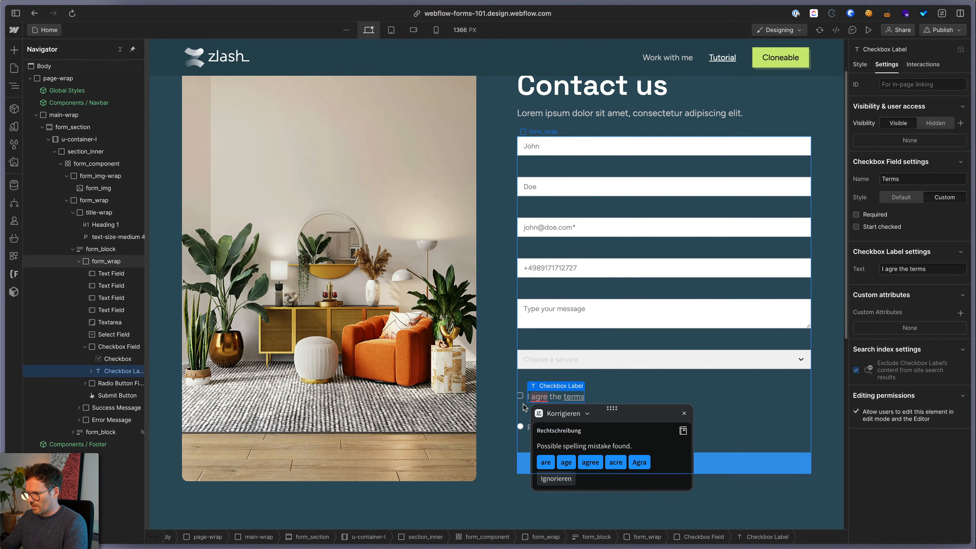
click(522, 400)
click(521, 426)
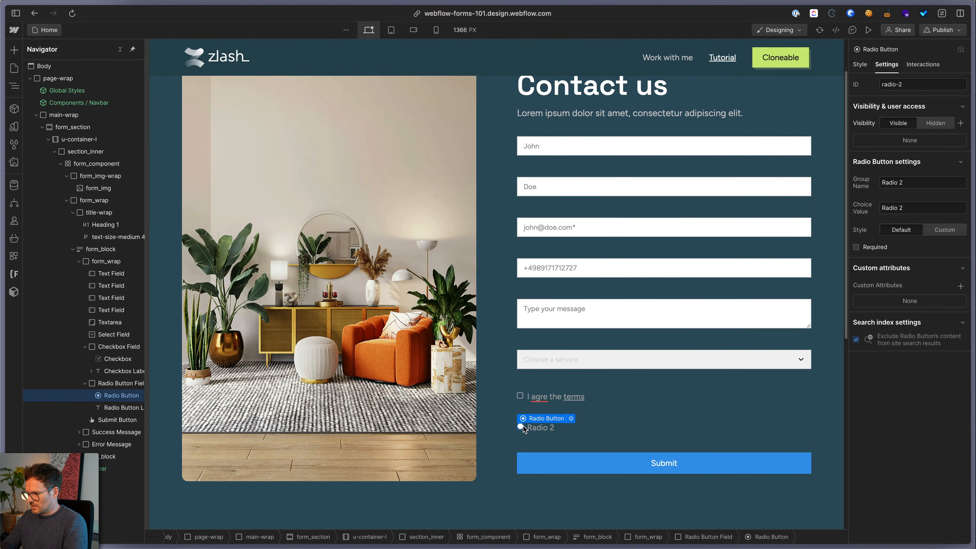
Give the radio button Custom styling
click(571, 418)
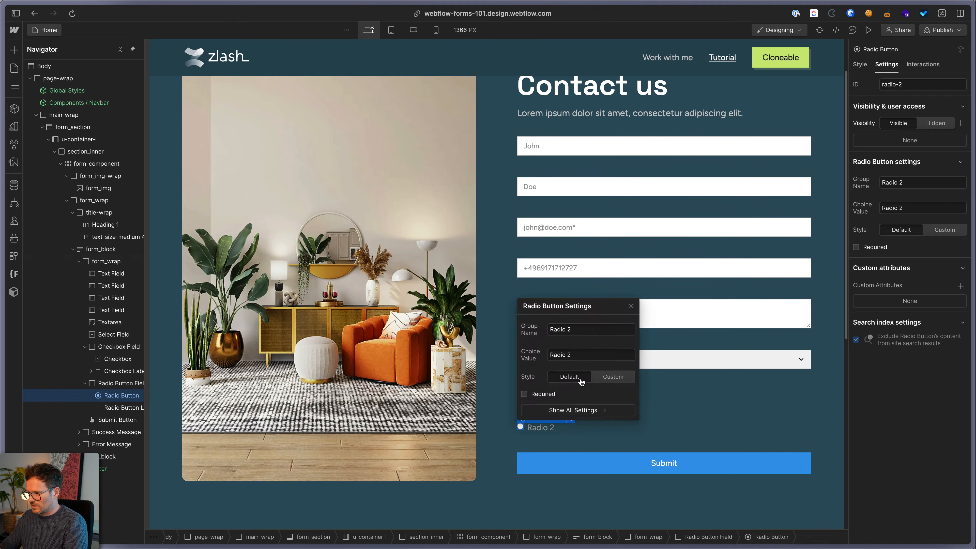
click(614, 377)
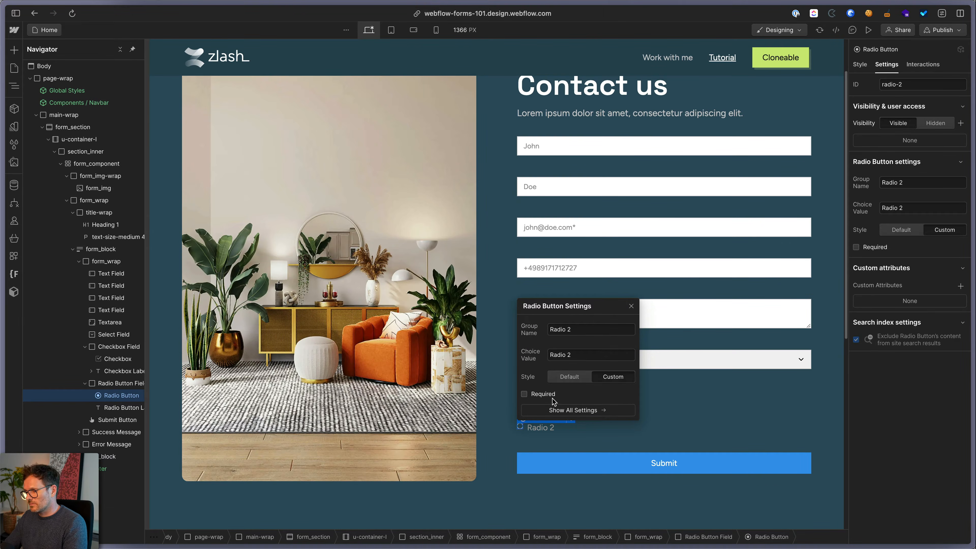
click(686, 415)
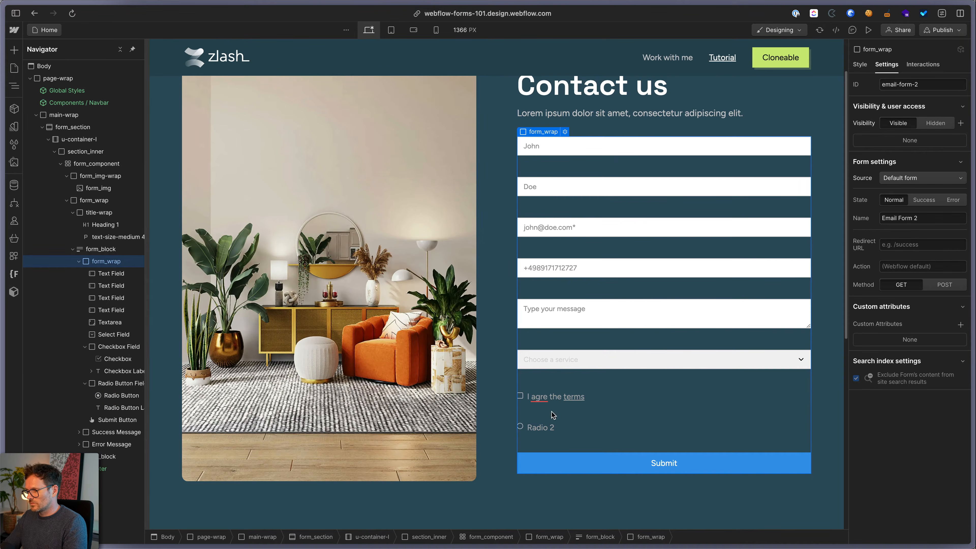
Make the Terms checkbox required
click(522, 397)
click(563, 388)
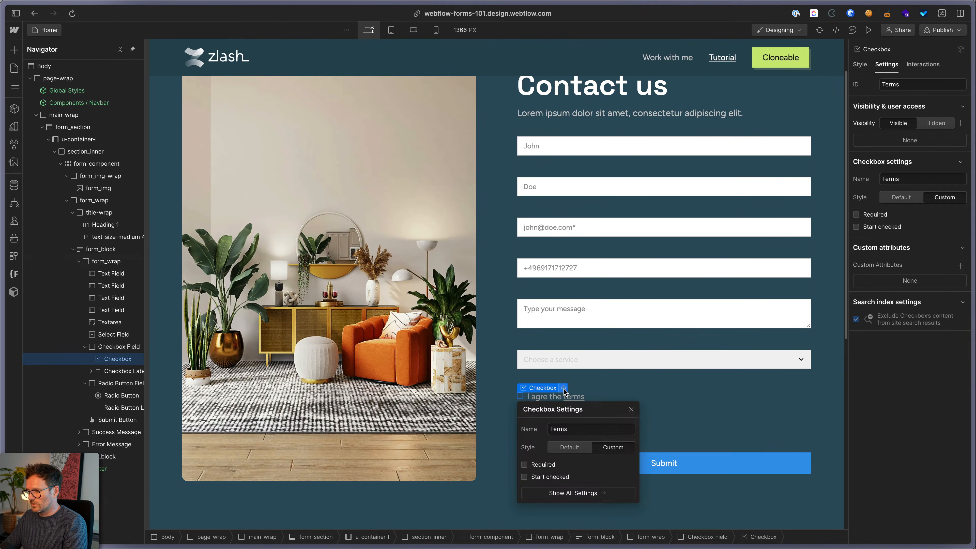
click(534, 465)
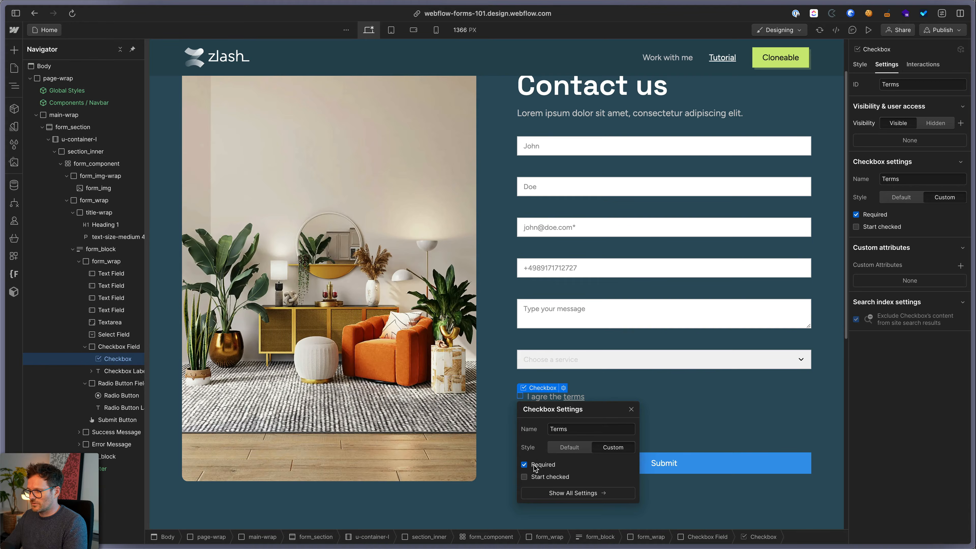
Correct the checkbox label's spelling to 'I agree the terms'
click(547, 400)
double_click(539, 399)
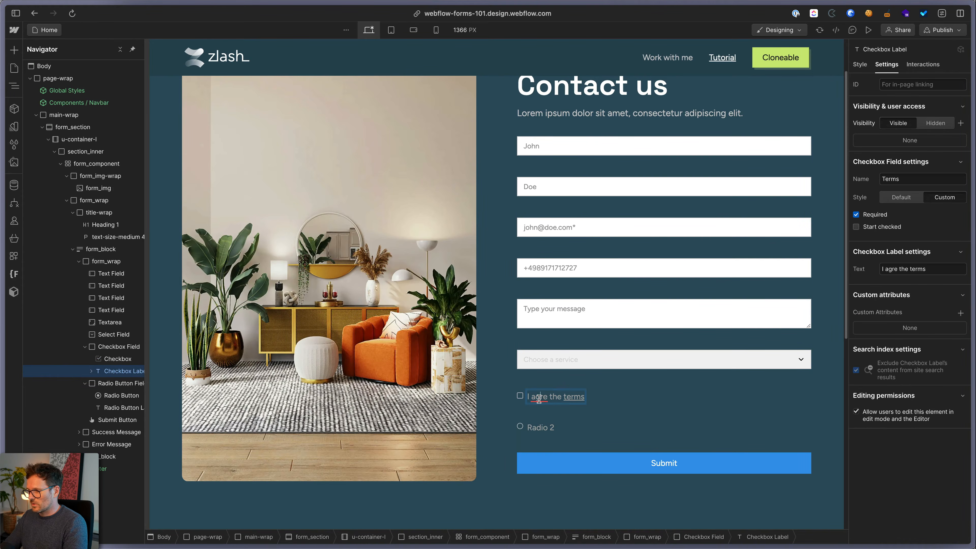
click(544, 399)
click(590, 463)
click(654, 341)
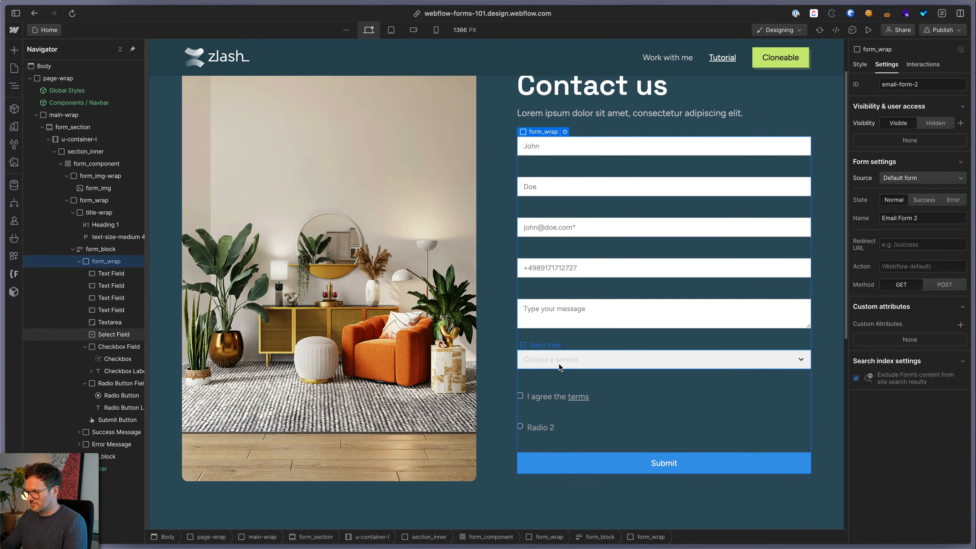
click(611, 458)
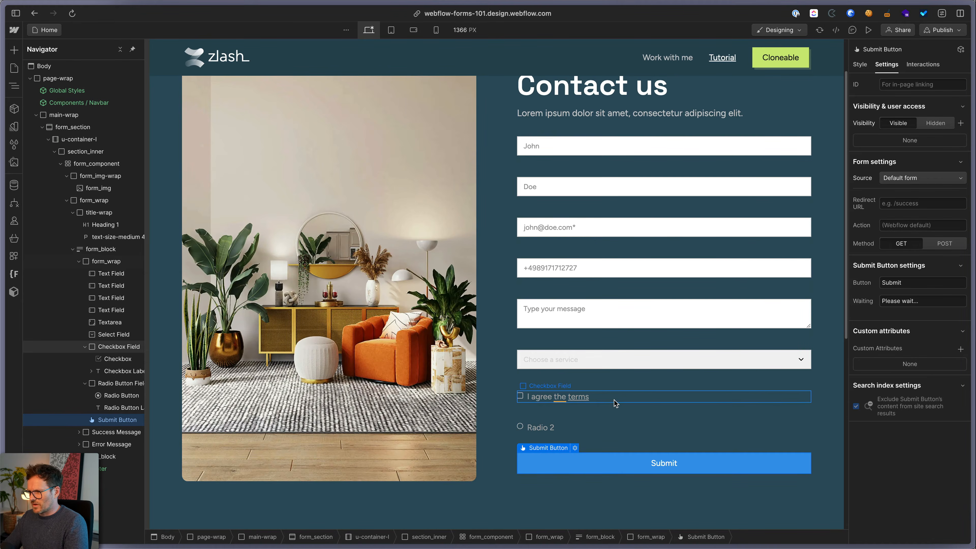
scroll(614, 401, up, 2)
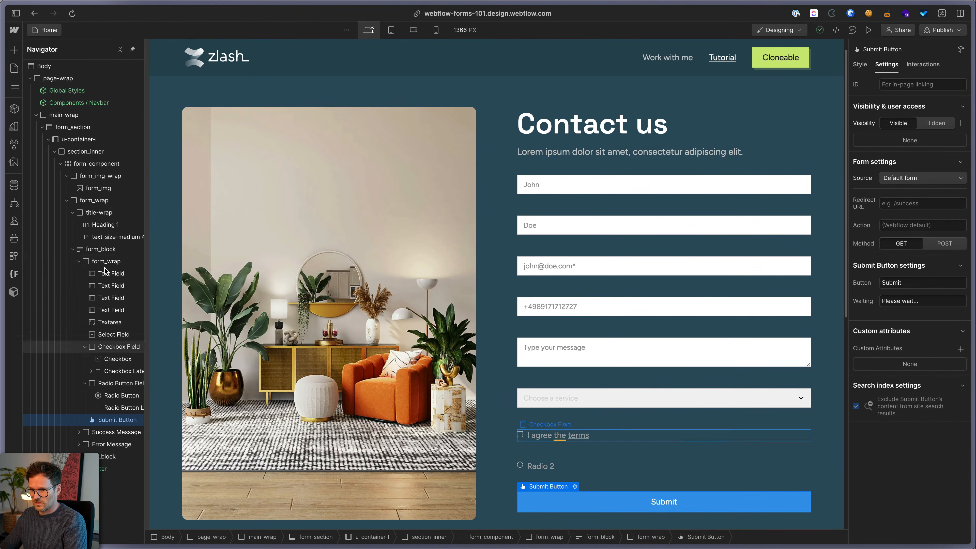
click(101, 249)
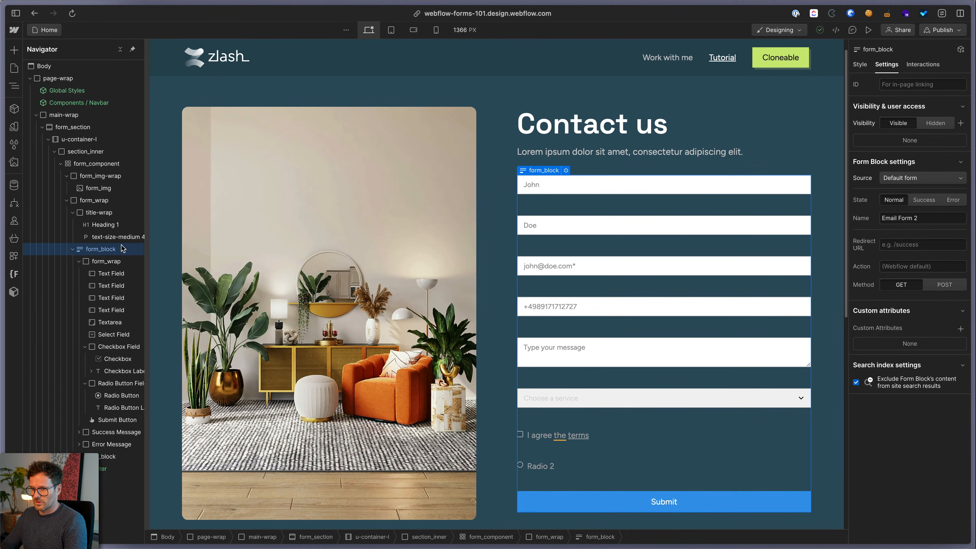
click(860, 65)
click(885, 66)
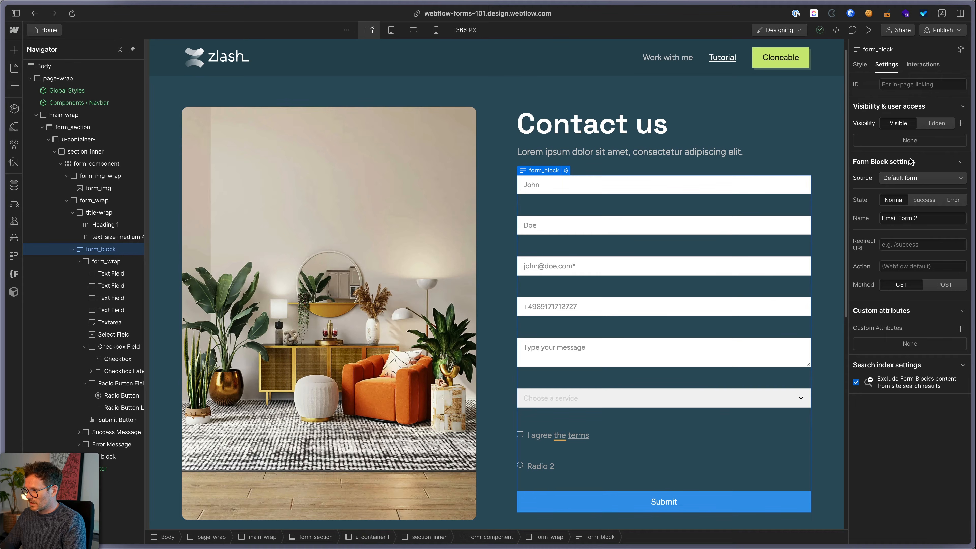
click(896, 185)
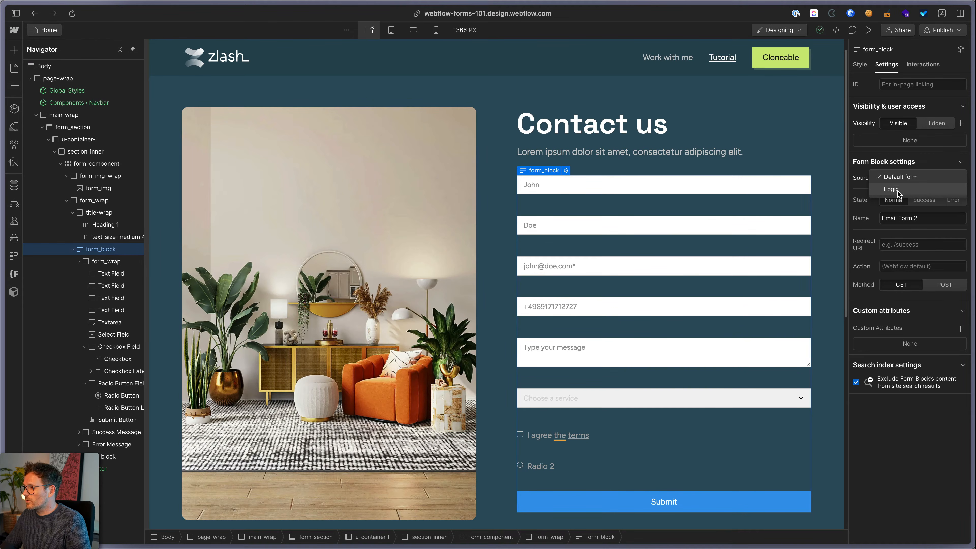
click(933, 44)
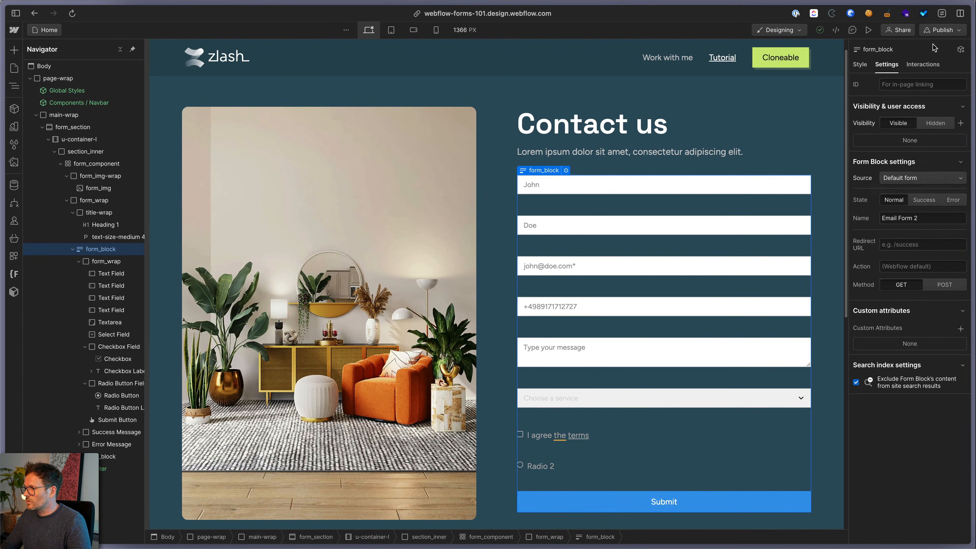
click(951, 34)
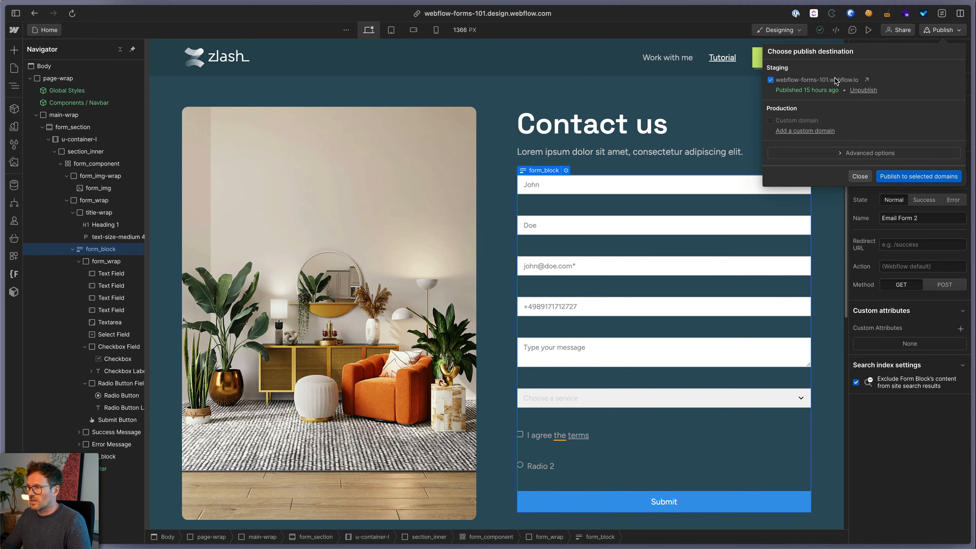
click(873, 228)
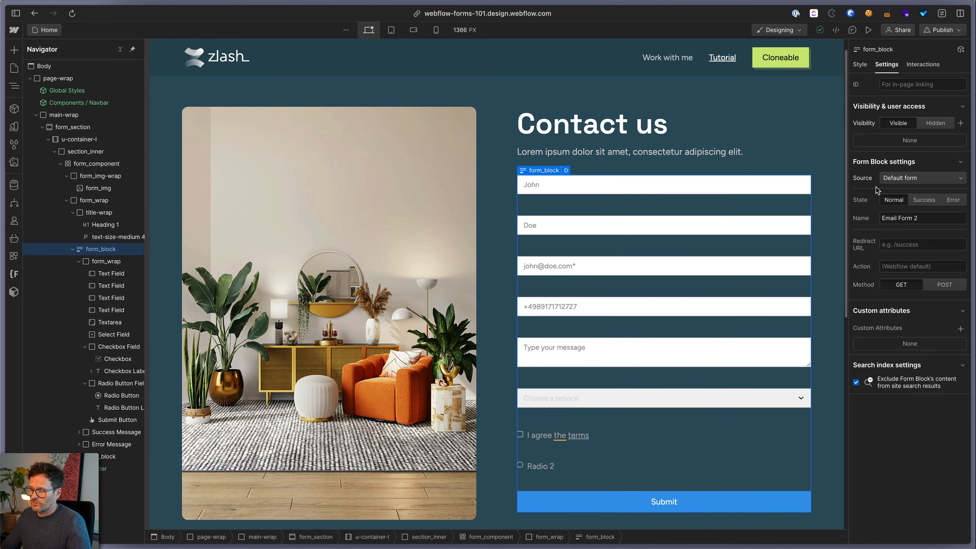
Keep the Default form source, show the Success state, and select its thank-you message
click(894, 182)
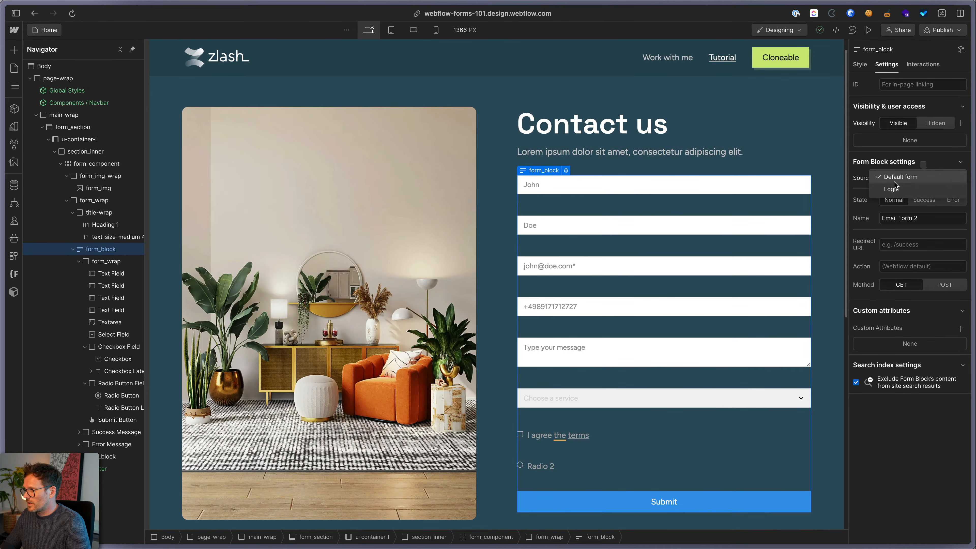
click(898, 176)
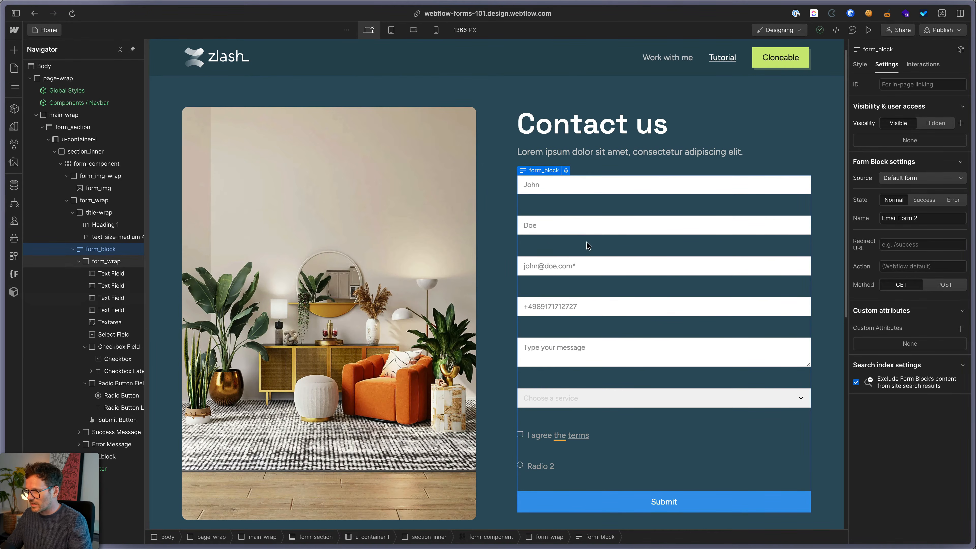
click(925, 200)
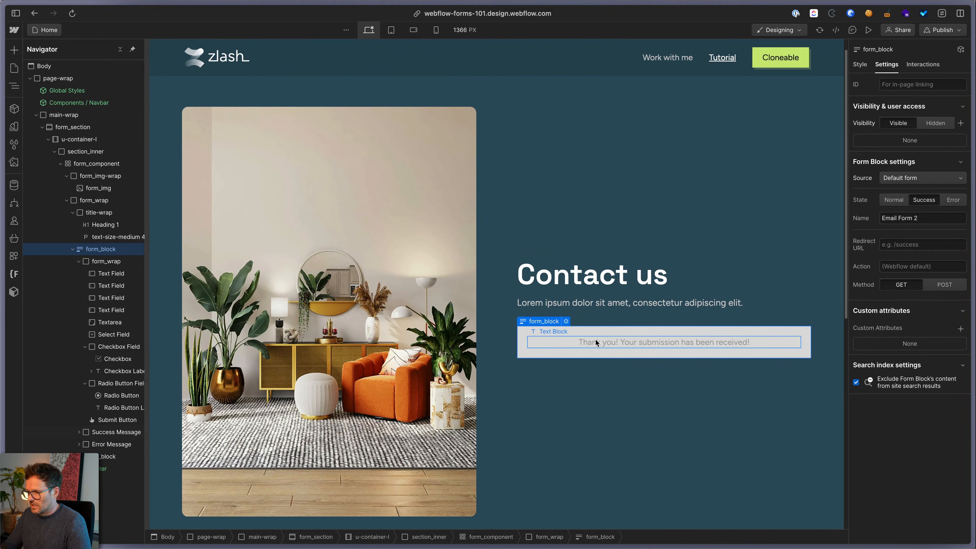
click(528, 328)
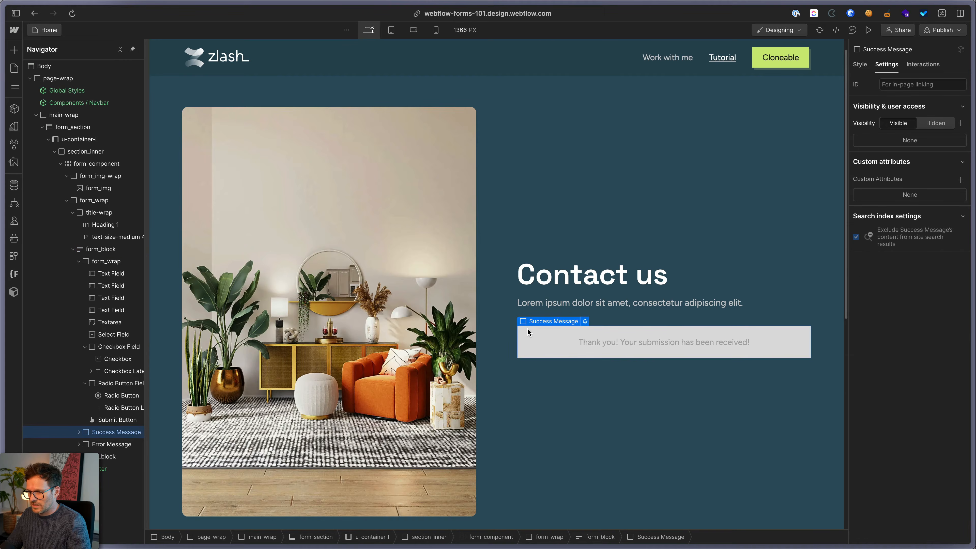
Apply the success-message class to the success message
key(super+Return)
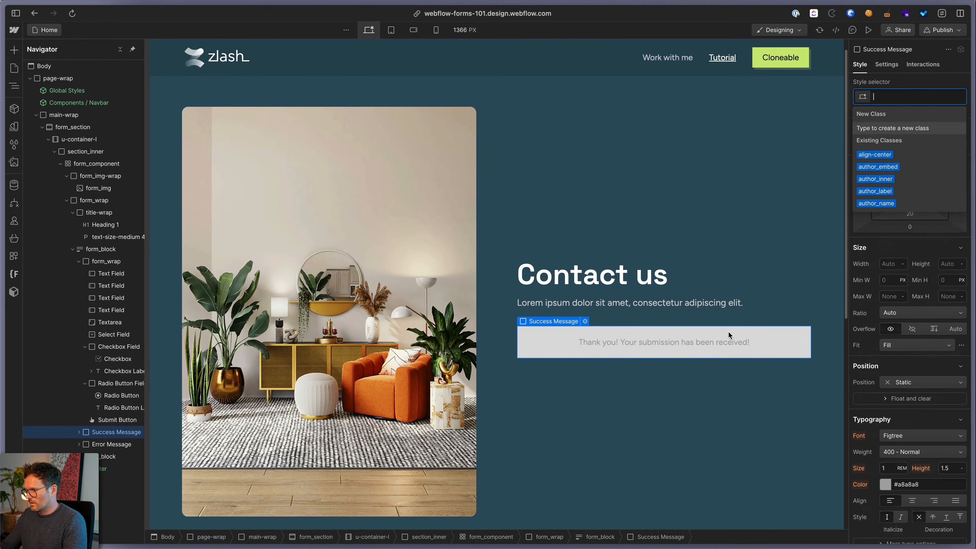
text(succe)
key(Down)
key(Up)
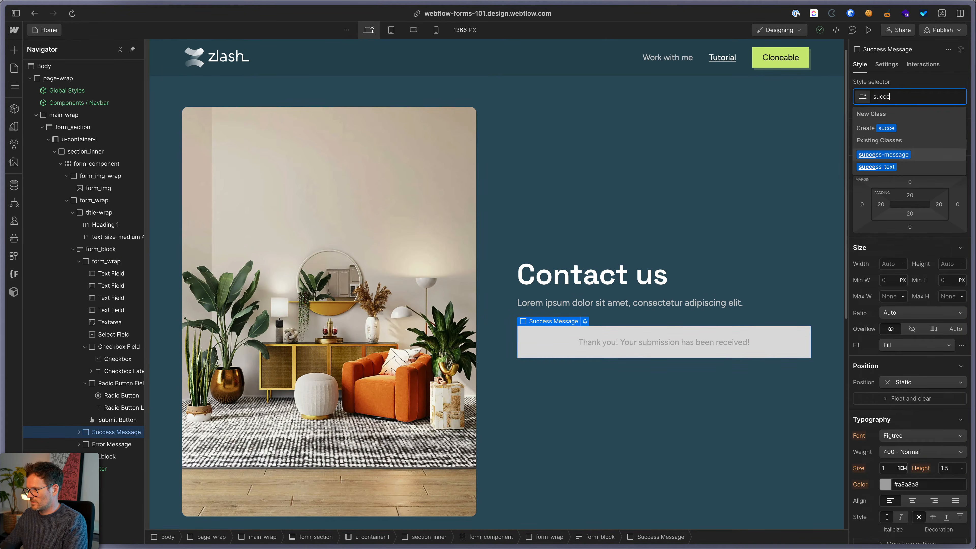
key(Return)
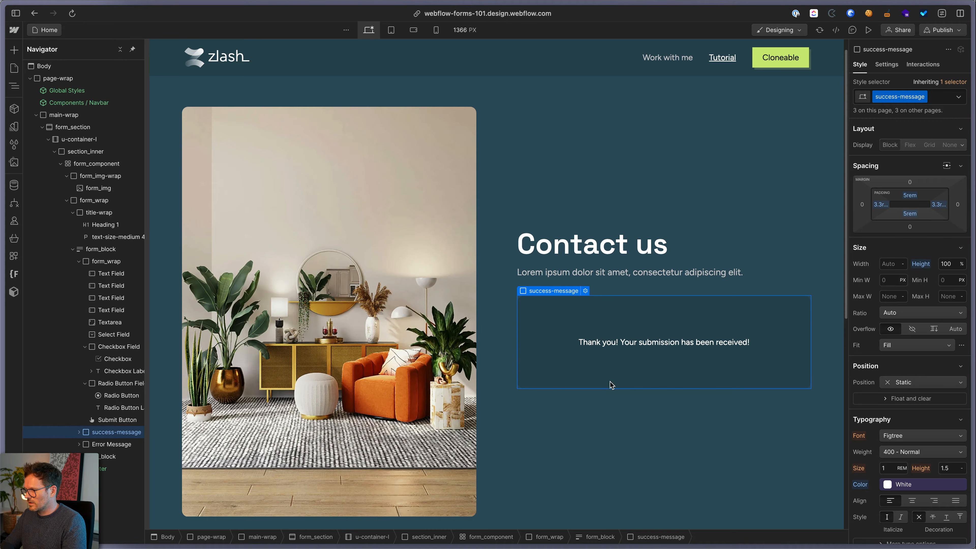
Switch the form block to its Error state
click(101, 249)
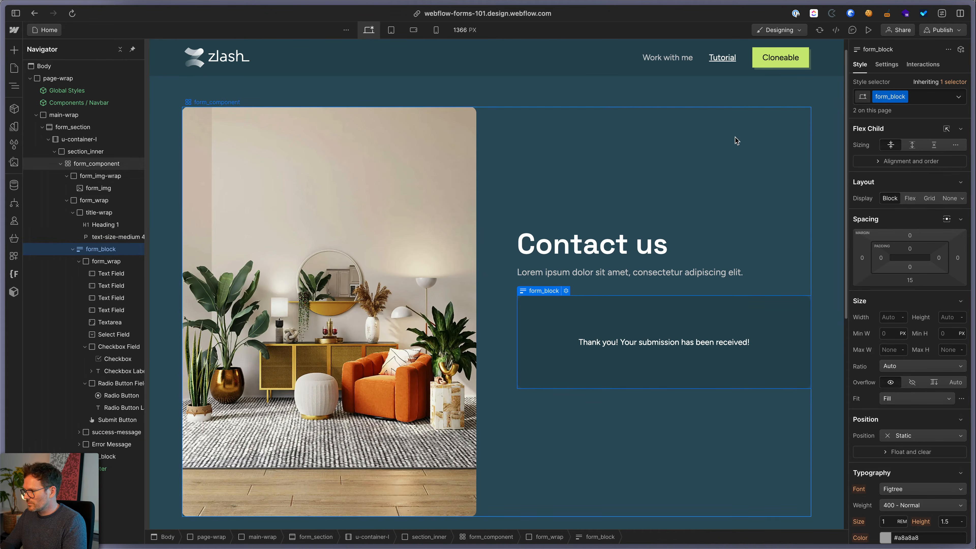
click(887, 64)
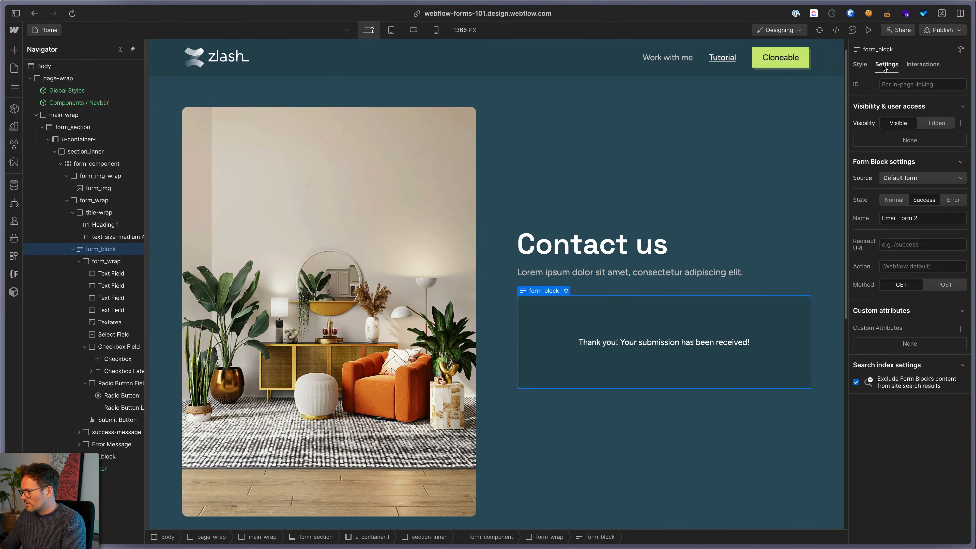
click(950, 199)
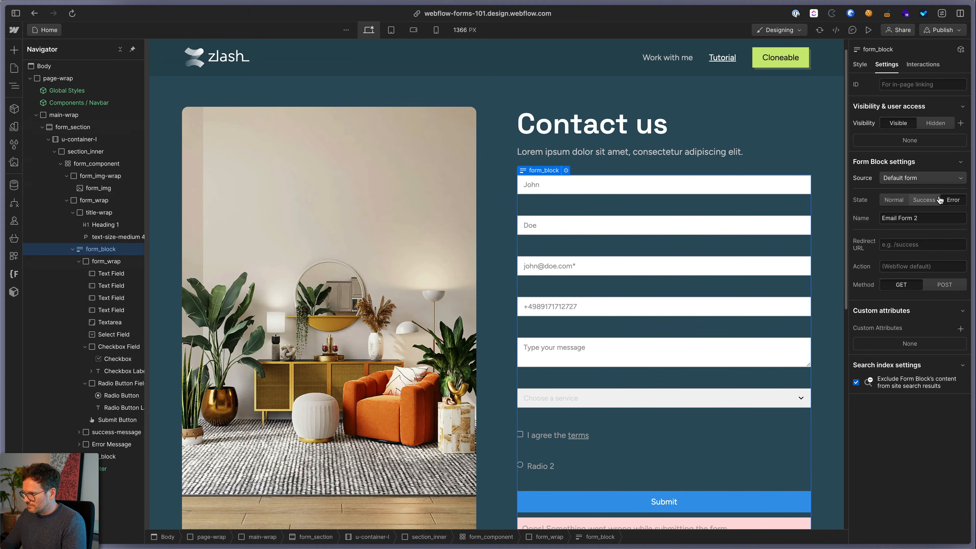
Apply the existing error-message class to the error message
scroll(776, 258, down, 4)
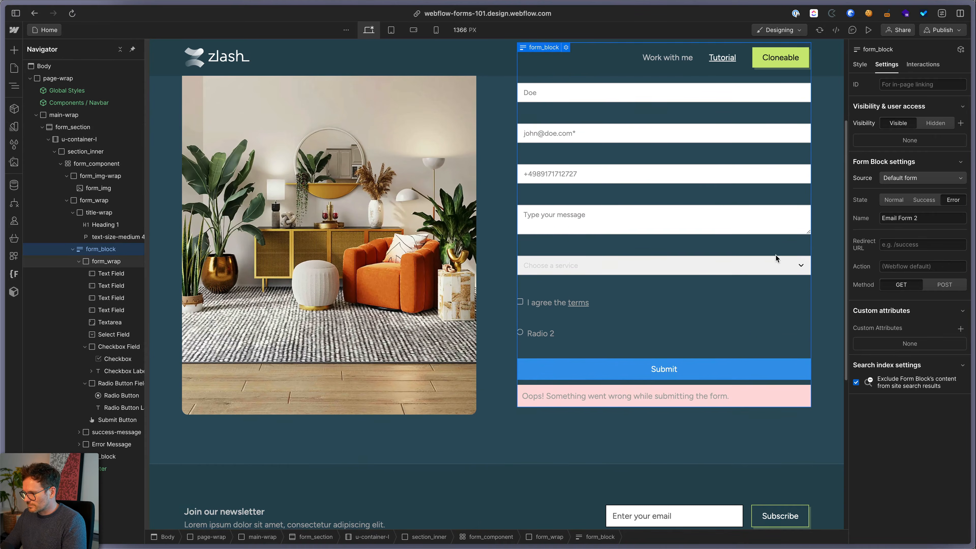
click(523, 390)
key(super+Return)
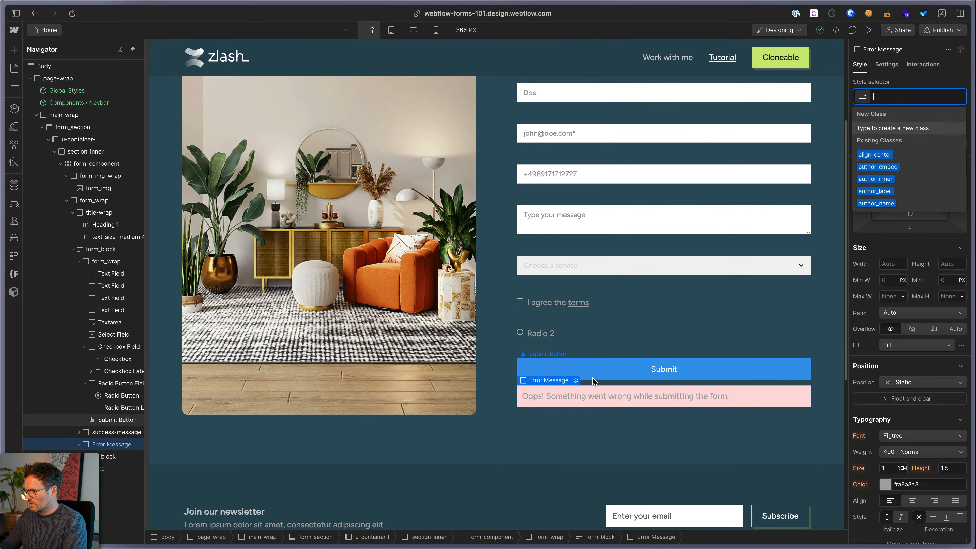
text(error)
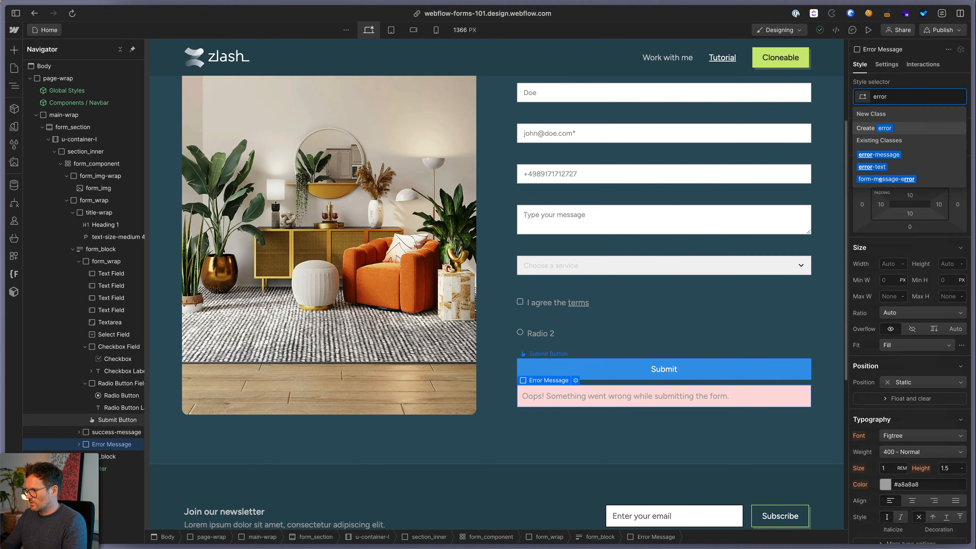
key(Down)
key(Return)
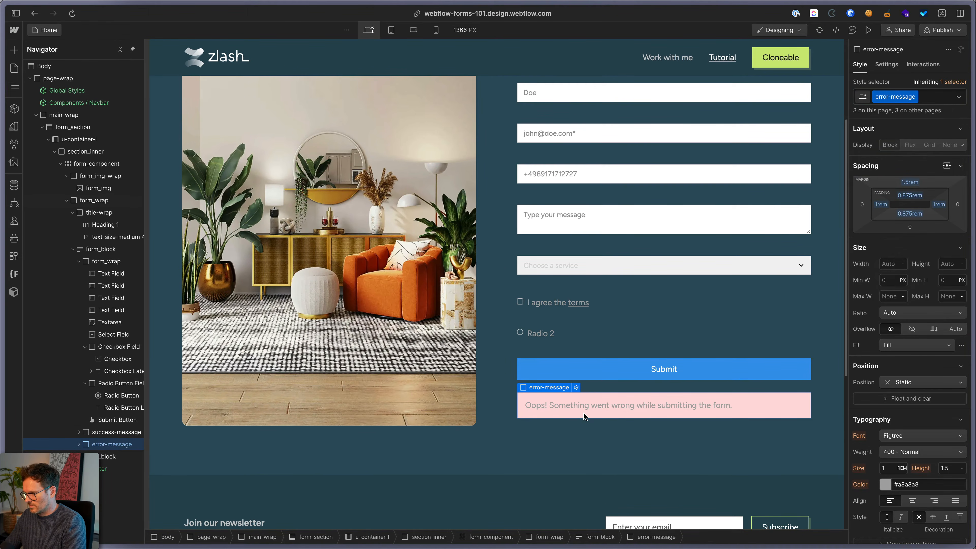
Set the error background to pink #f69f9f and its text colour to dark red #942323
scroll(884, 457, down, 4)
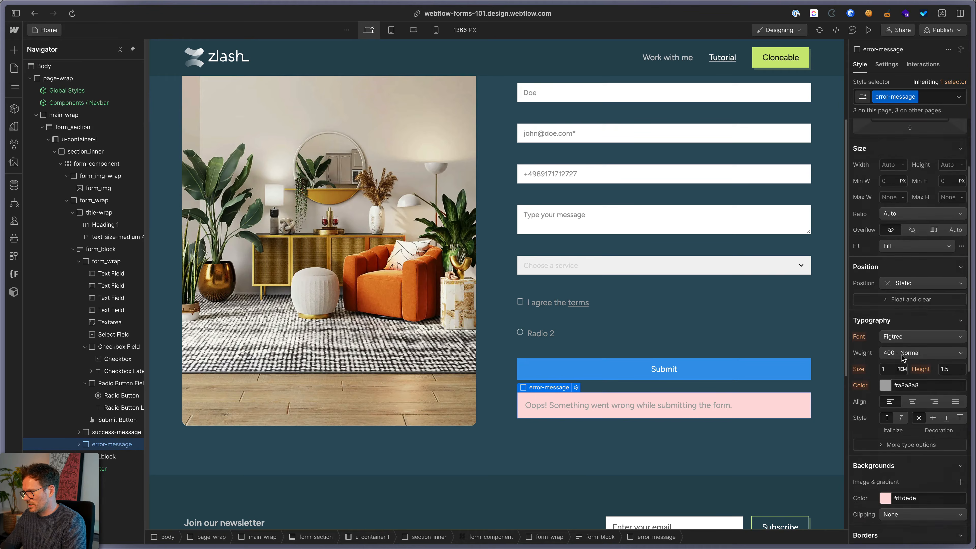
click(884, 457)
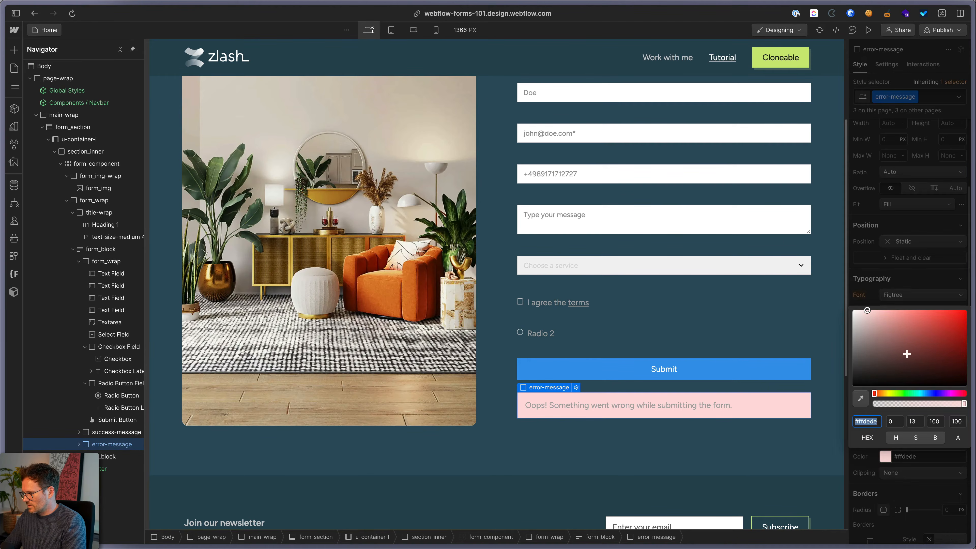
click(888, 317)
drag(887, 318, 893, 313)
click(914, 268)
scroll(903, 346, up, 2)
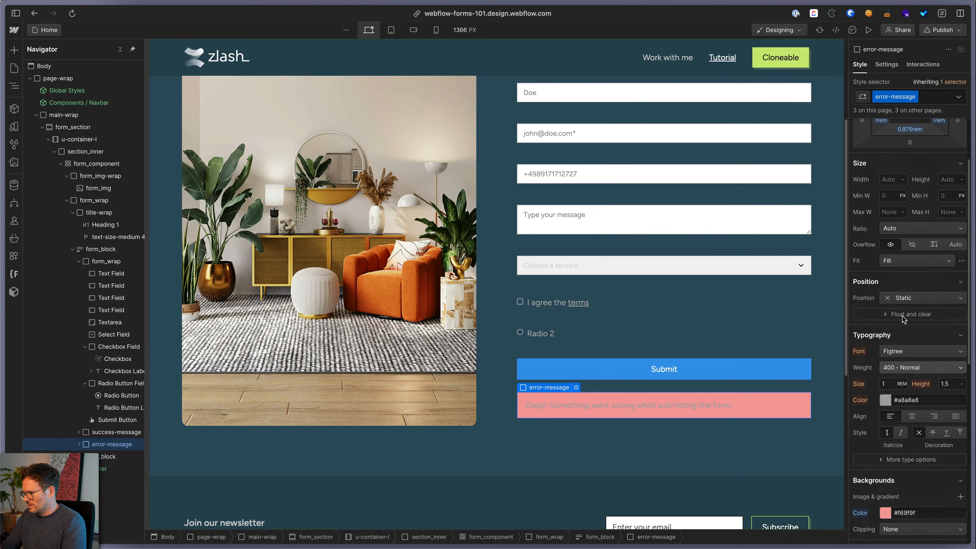
click(885, 420)
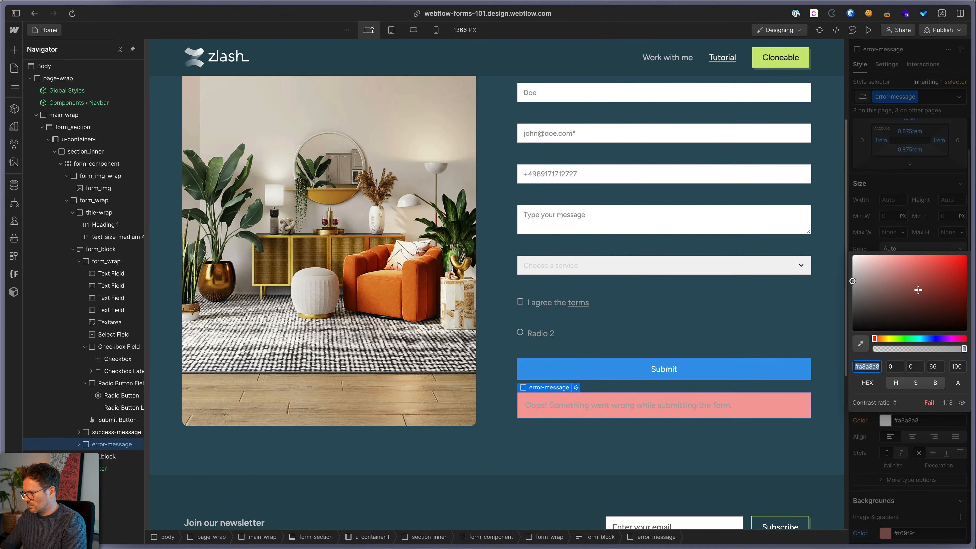
drag(936, 286, 940, 287)
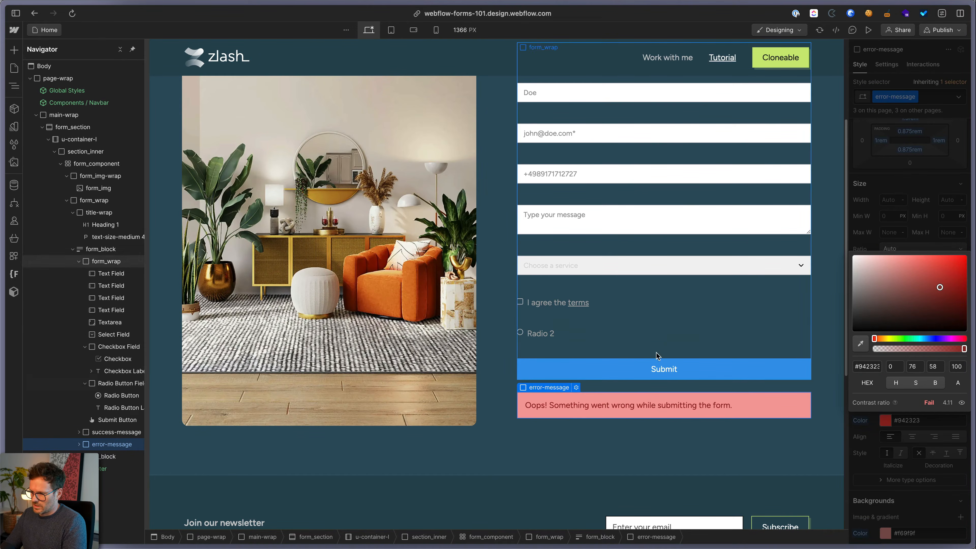
click(669, 304)
scroll(545, 327, up, 4)
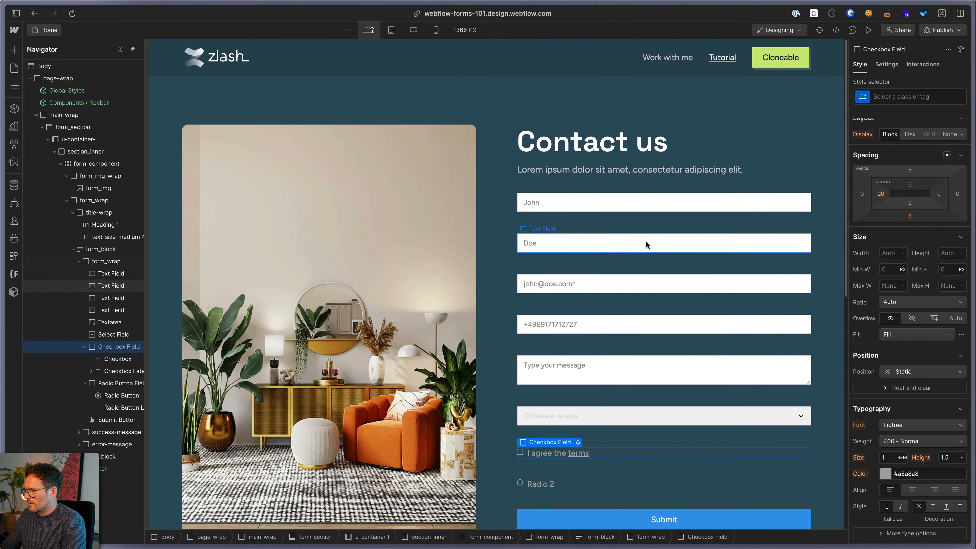
Switch the form block back to its Normal state
click(653, 227)
click(887, 64)
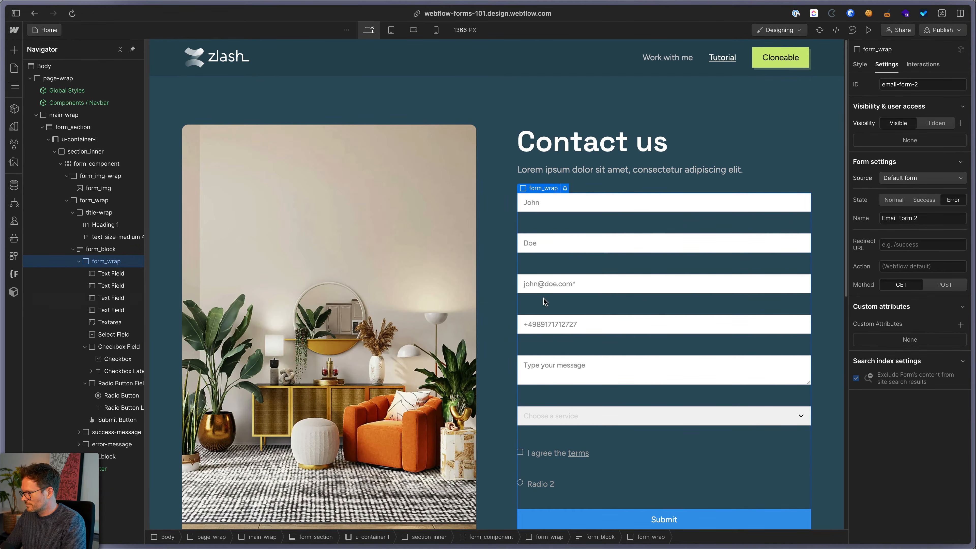
click(89, 255)
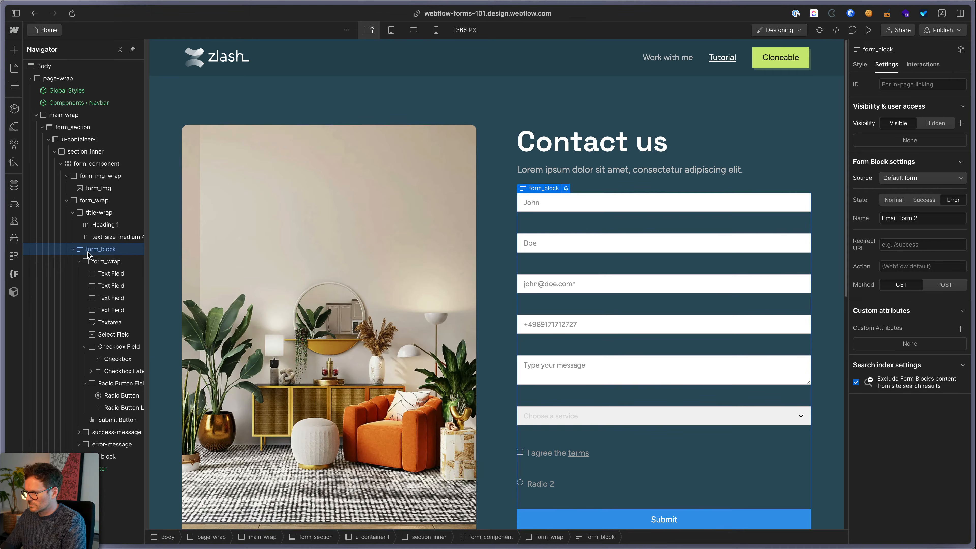
click(894, 200)
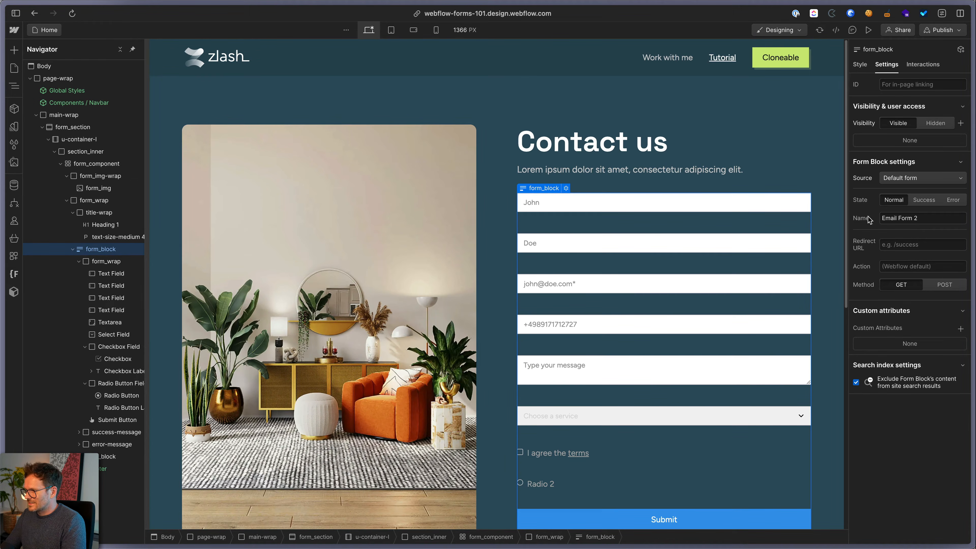
Rename the form from Email Form 2 to Contact Form
key(super+a)
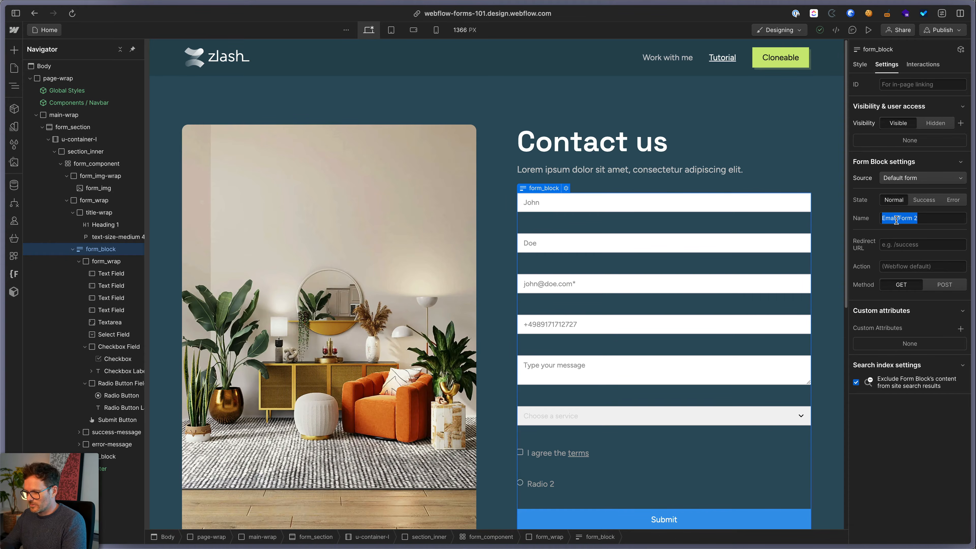
text(Contact)
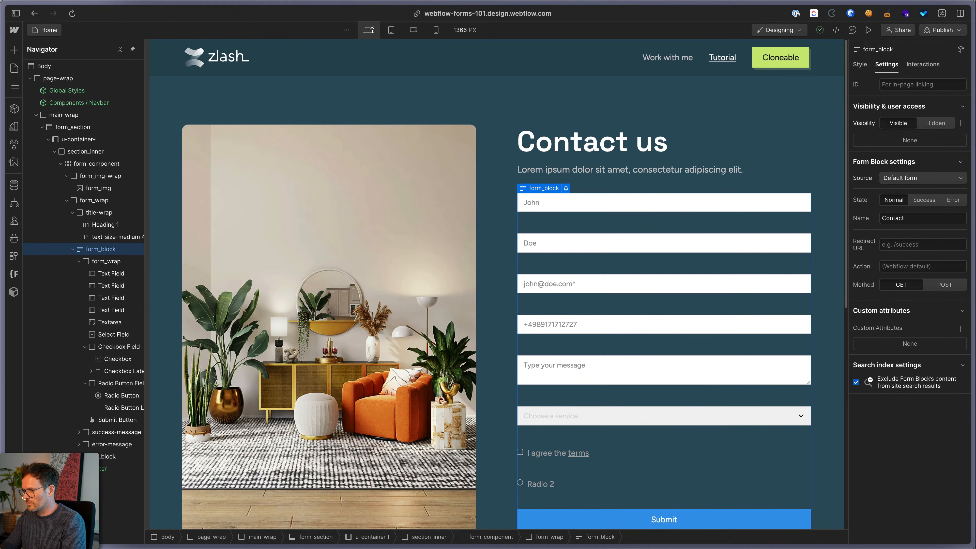
click(901, 245)
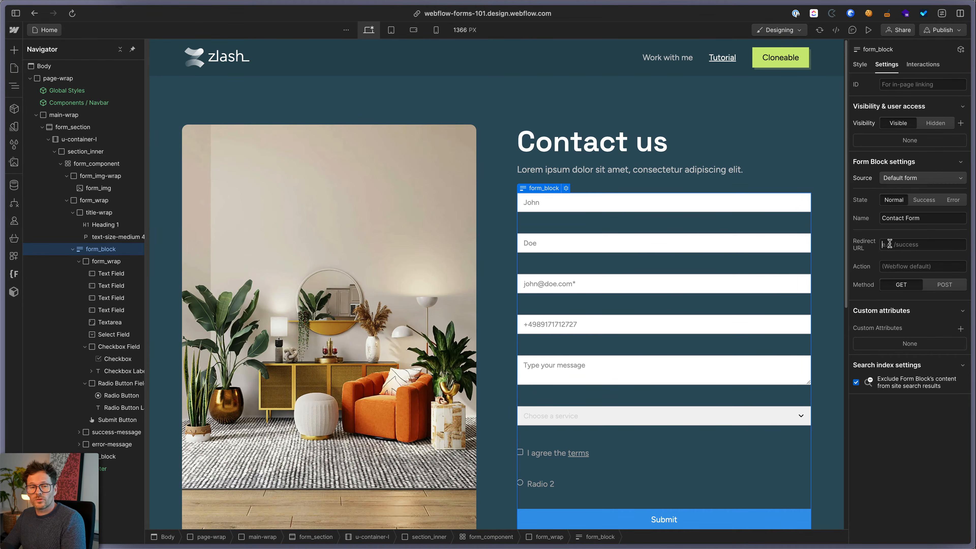
scroll(811, 313, down, 3)
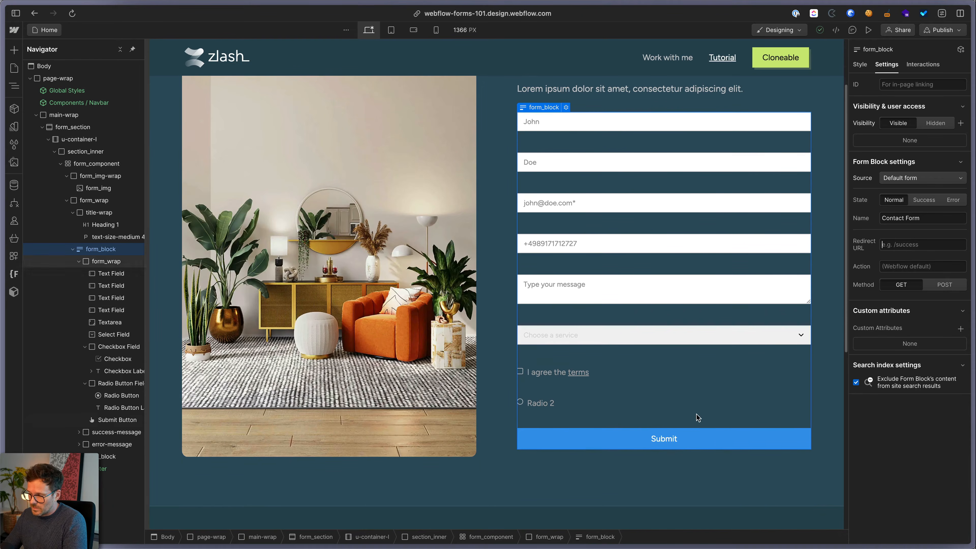
Focus the form's Action field, then the browser address bar showing the design URL
click(903, 271)
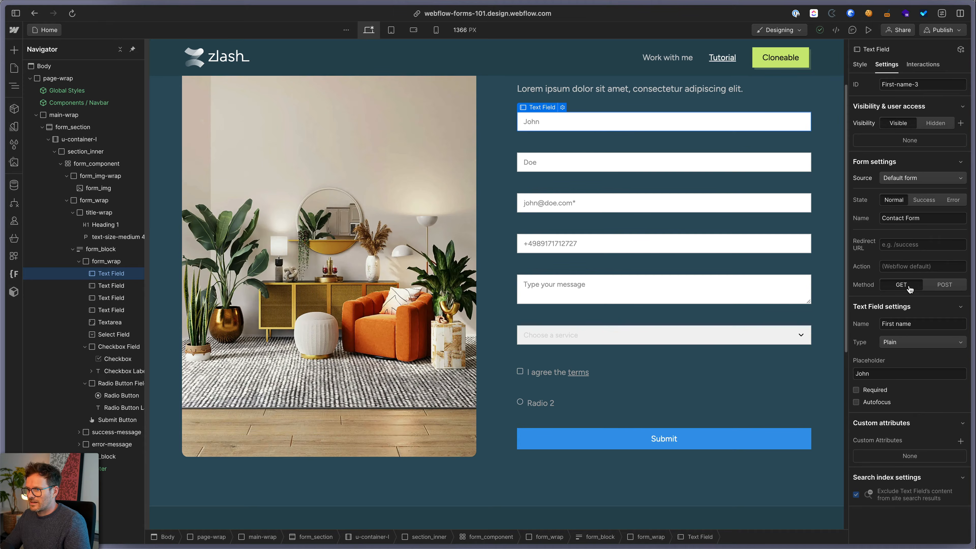
click(546, 14)
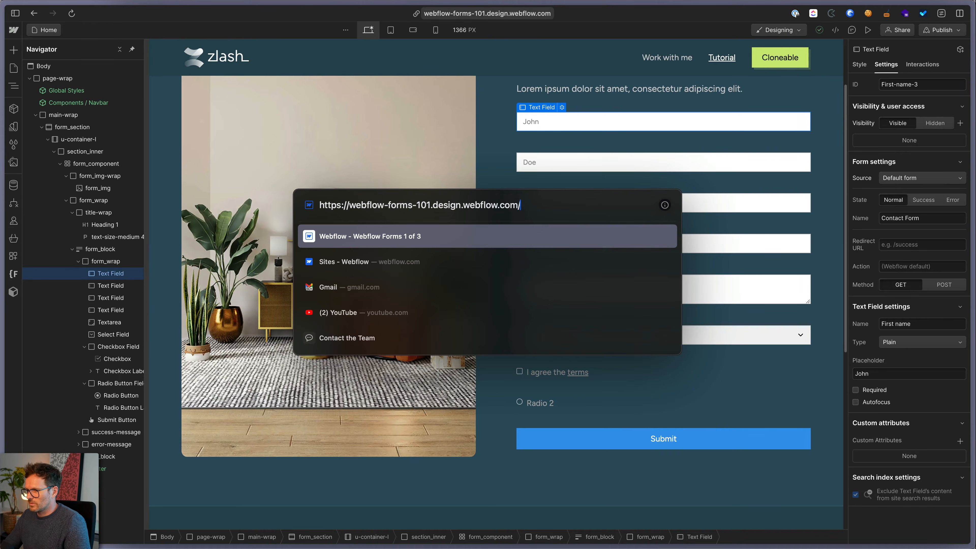
Reload the designer page with '?name=john' replacing the trailing slash in the address
key(BackSpace)
text(?name=john)
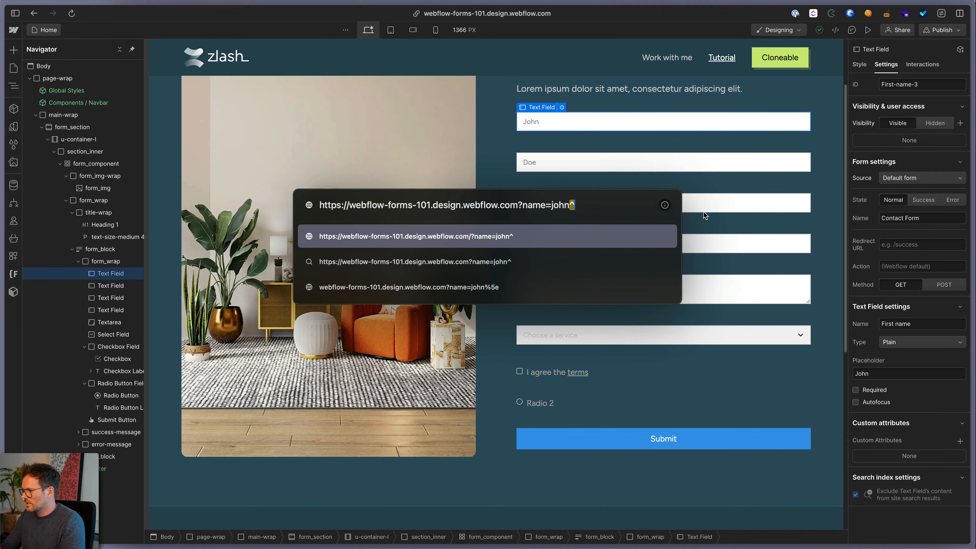
key(Escape)
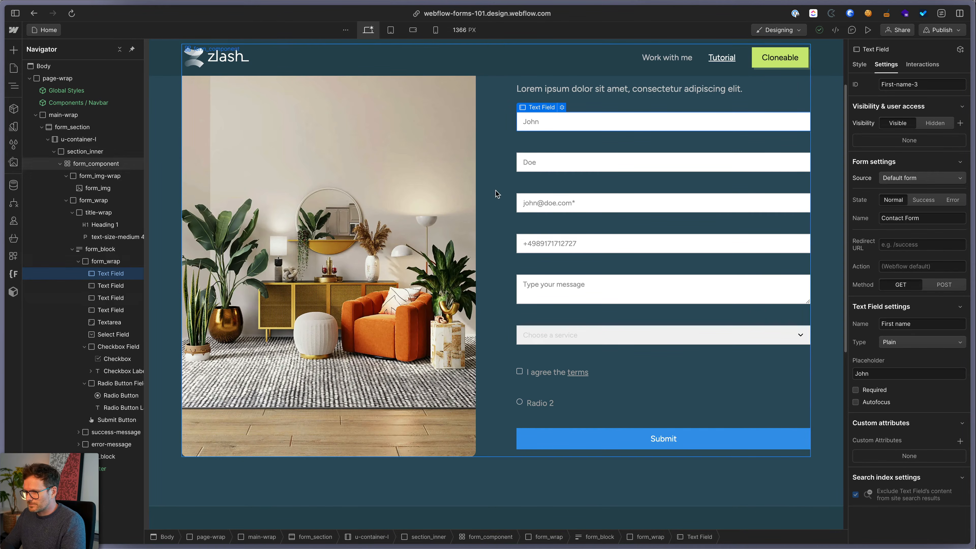
Reduce form_wrap's Layout Gap from 2 rem to 1 rem
click(100, 249)
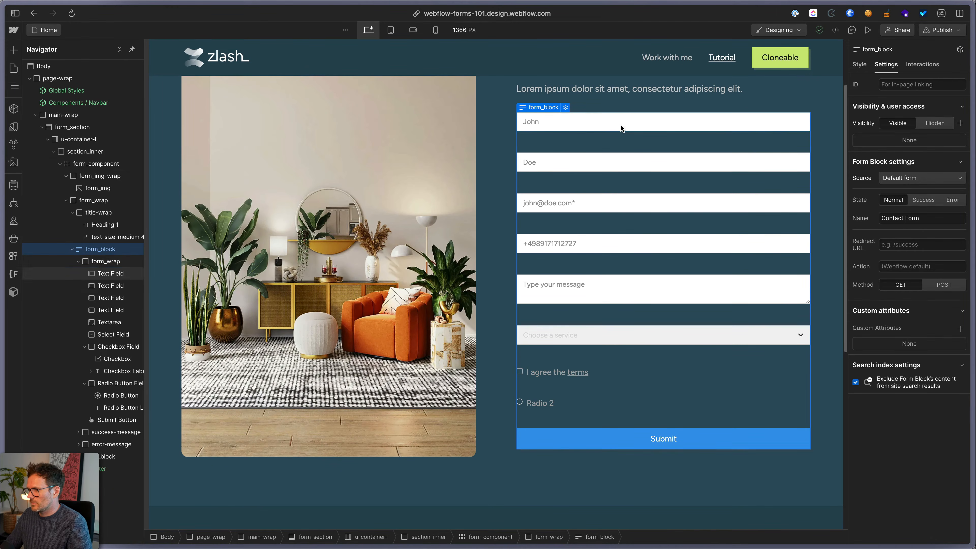
click(649, 122)
click(108, 260)
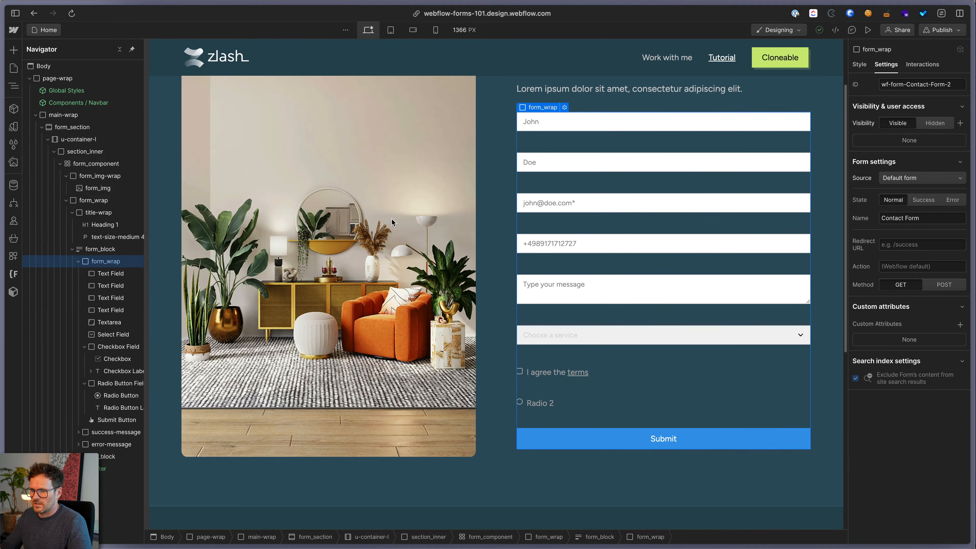
click(869, 66)
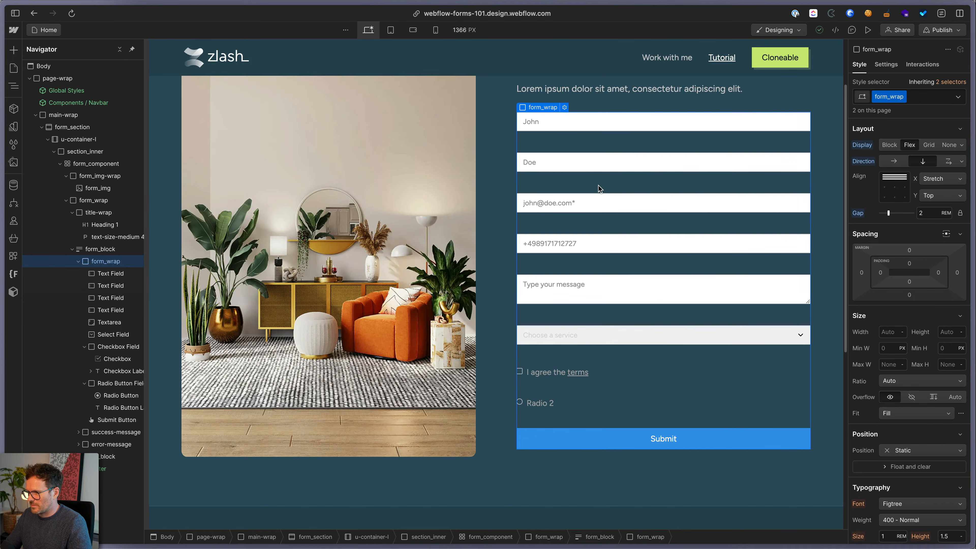
click(928, 213)
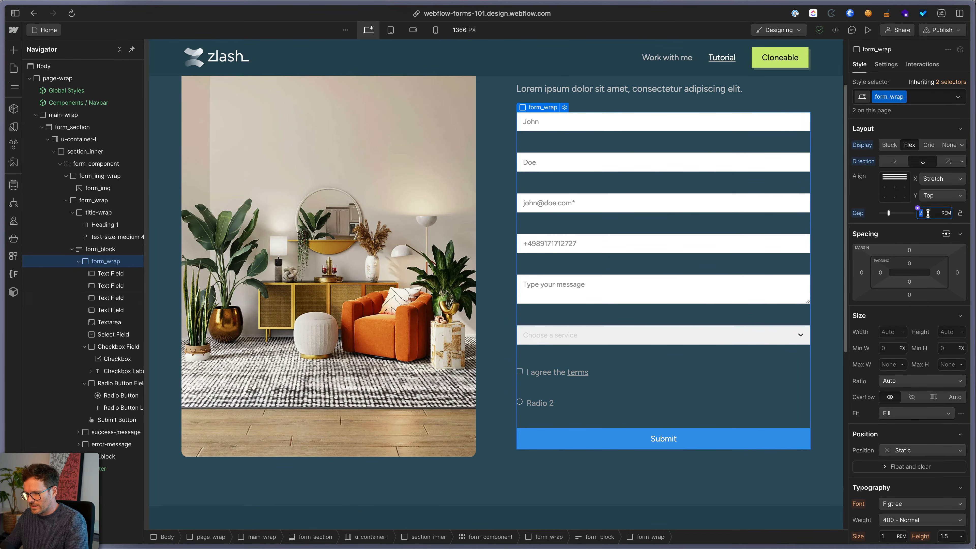
text(1)
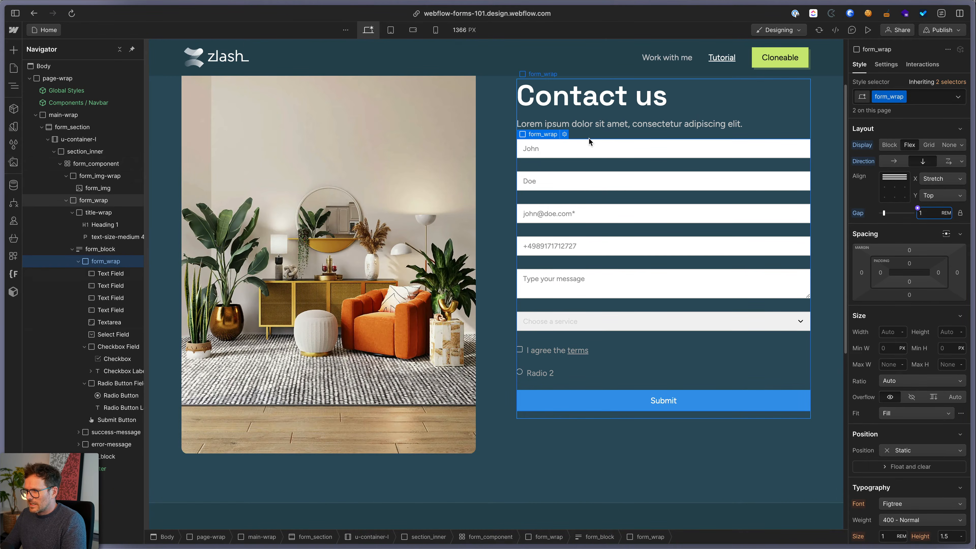
click(588, 148)
Apply the form_input class to the first name, last name and email fields
key(super+Return)
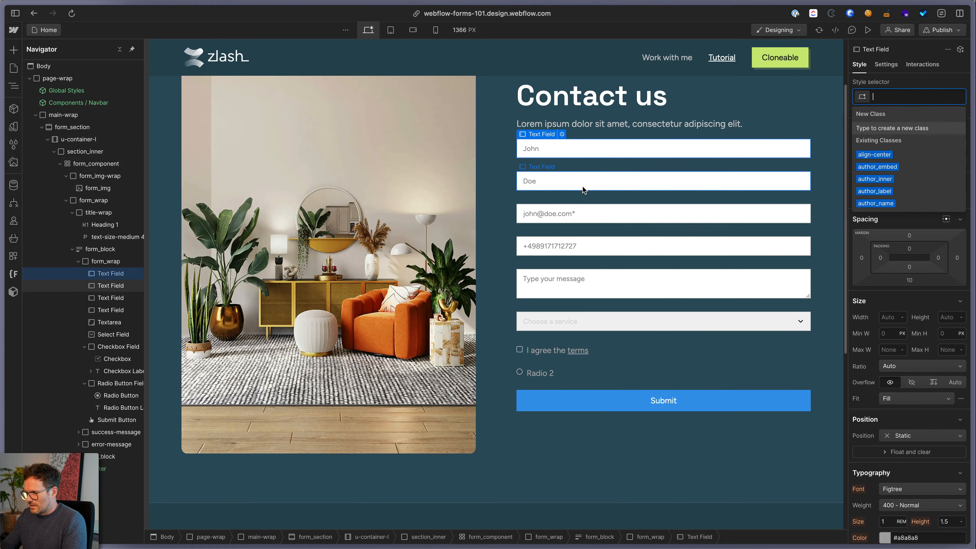
text(form_)
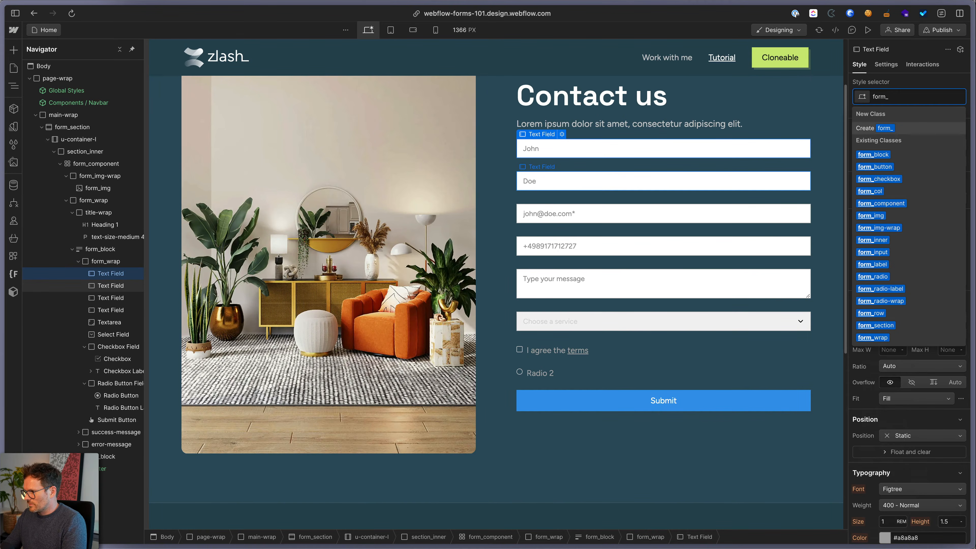
key(Down)
key(Down)
key(Down)
key(Down)
key(Down)
key(Down)
key(Down)
key(Down)
key(Down)
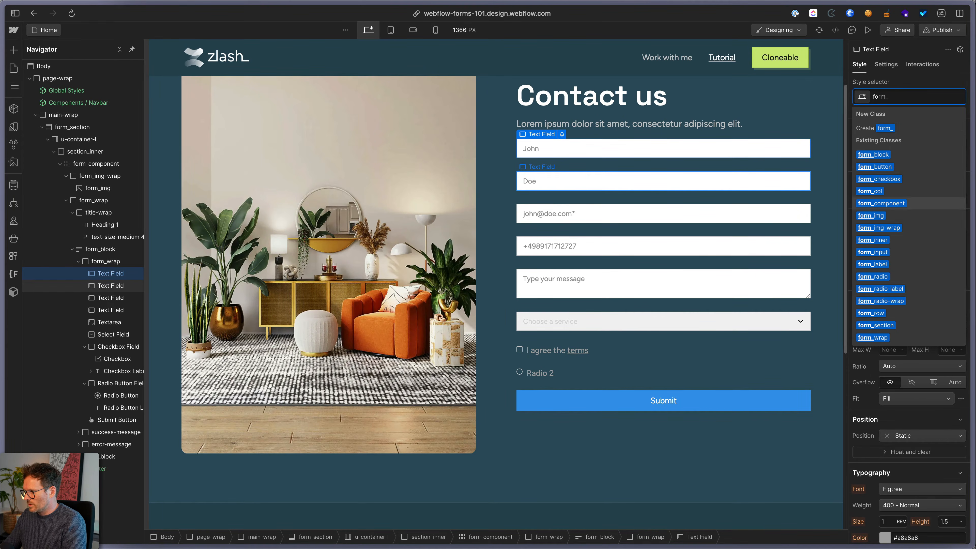
key(Return)
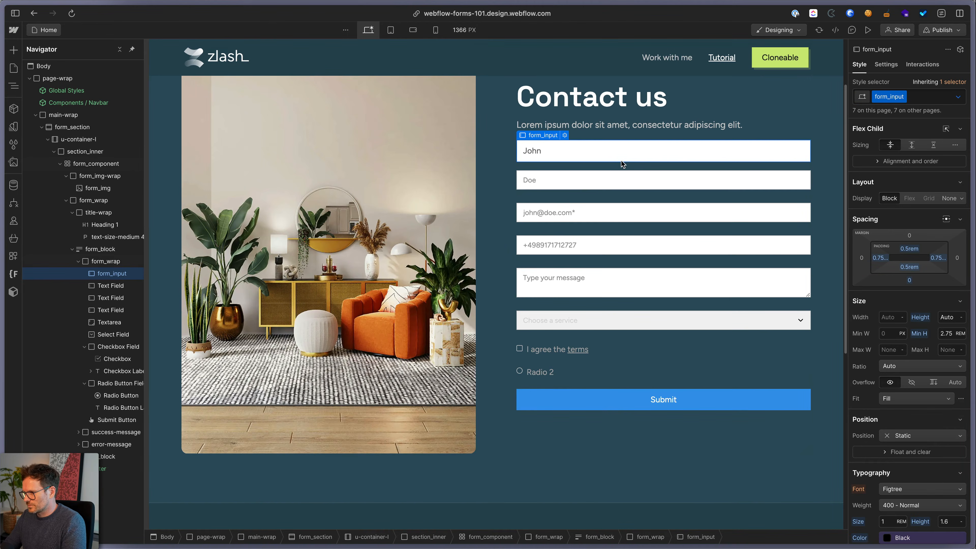
click(618, 179)
key(Return)
click(609, 217)
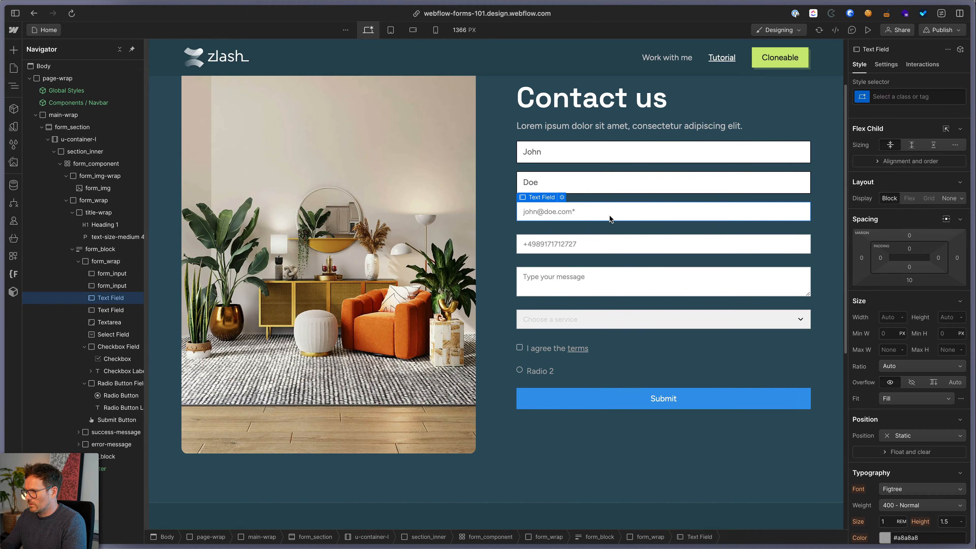
key(super+Return)
key(Return)
Apply form_input to the phone field, message textarea and service dropdown
click(599, 254)
key(super+Return)
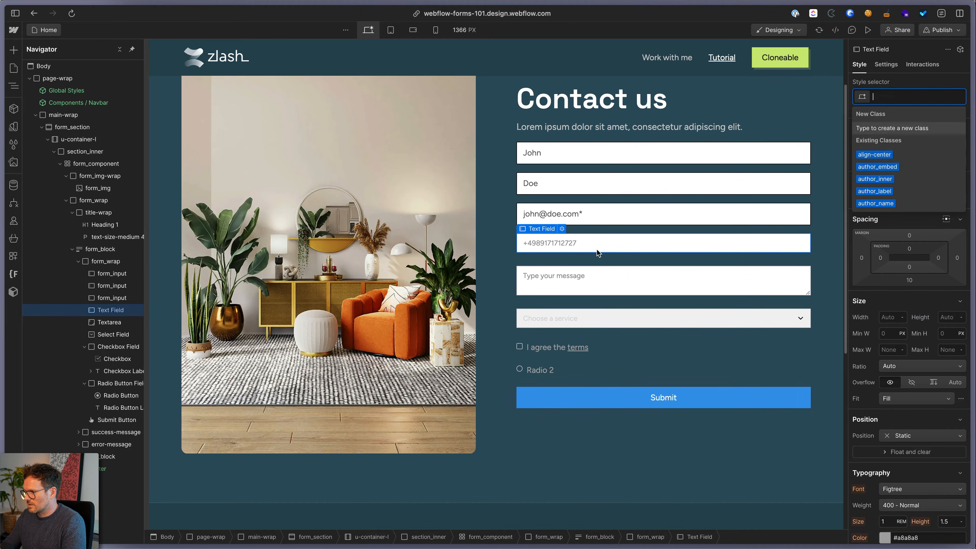
key(Return)
click(601, 274)
key(super+Return)
key(Return)
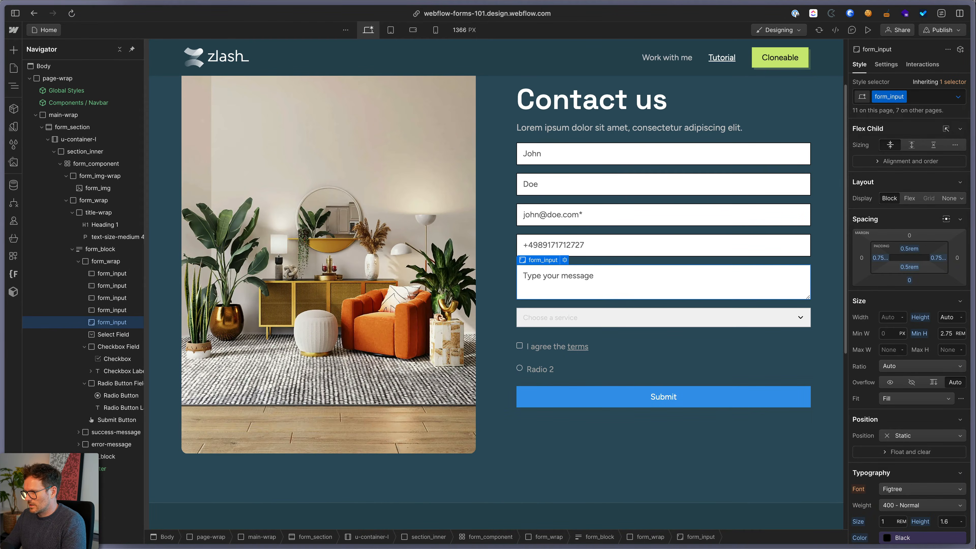
click(598, 316)
key(super+Return)
key(Return)
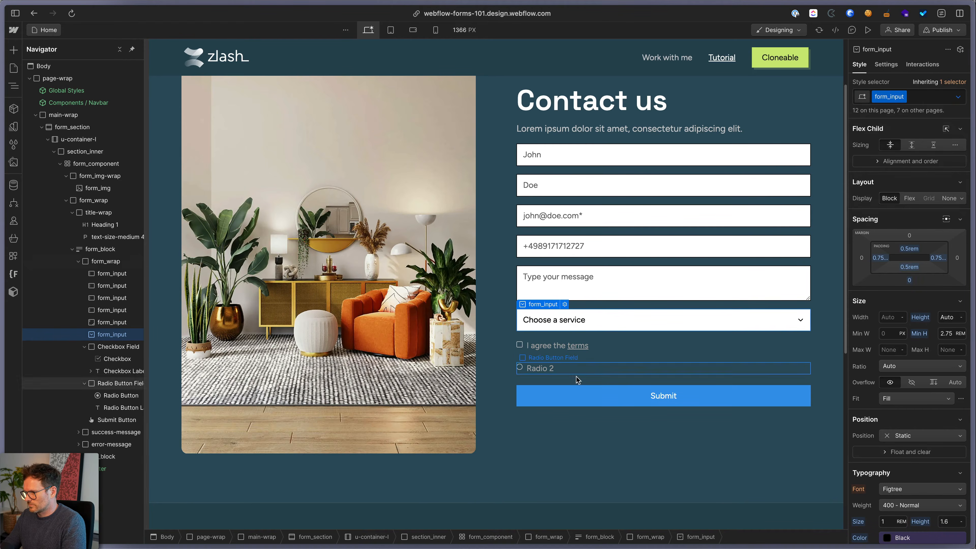
Reselect the first name input and go to its Borders radius setting
click(563, 155)
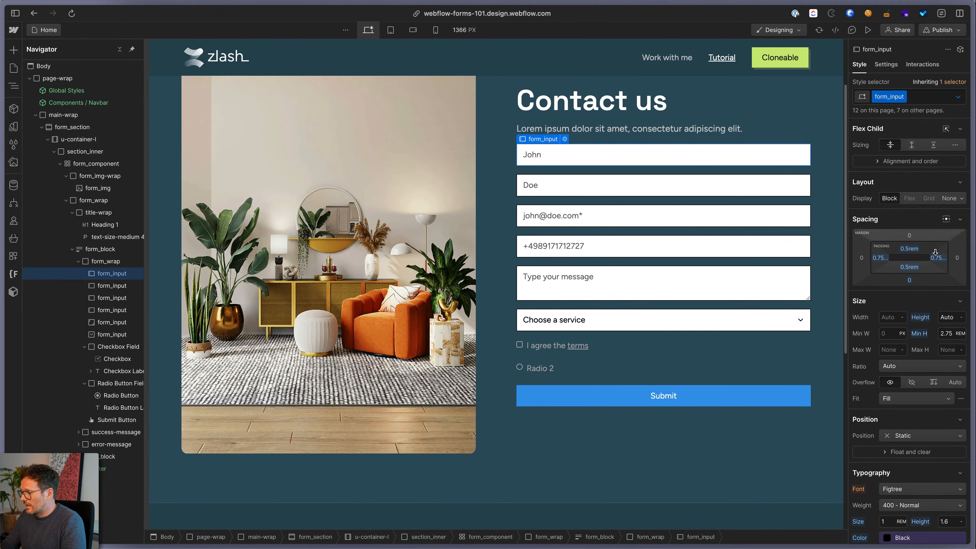
scroll(921, 306, down, 3)
scroll(921, 306, down, 15)
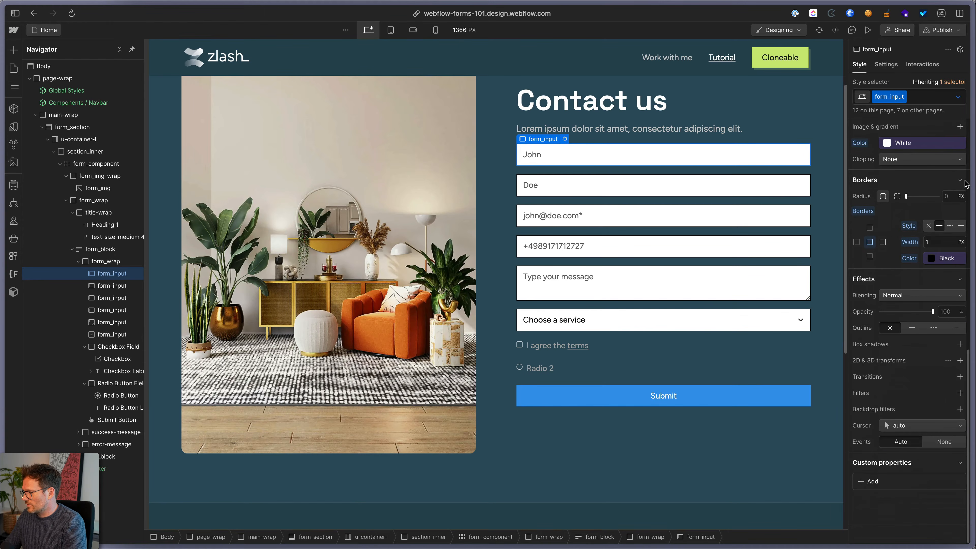
click(954, 195)
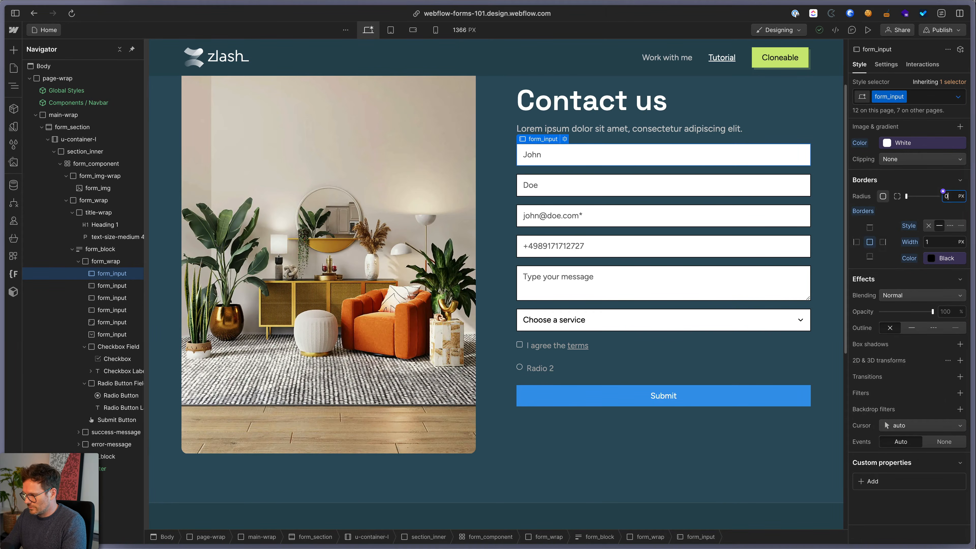
Set form_input's Borders Radius to 0.125 rem and its Hover border colour to Dark Grey
text(0.125)
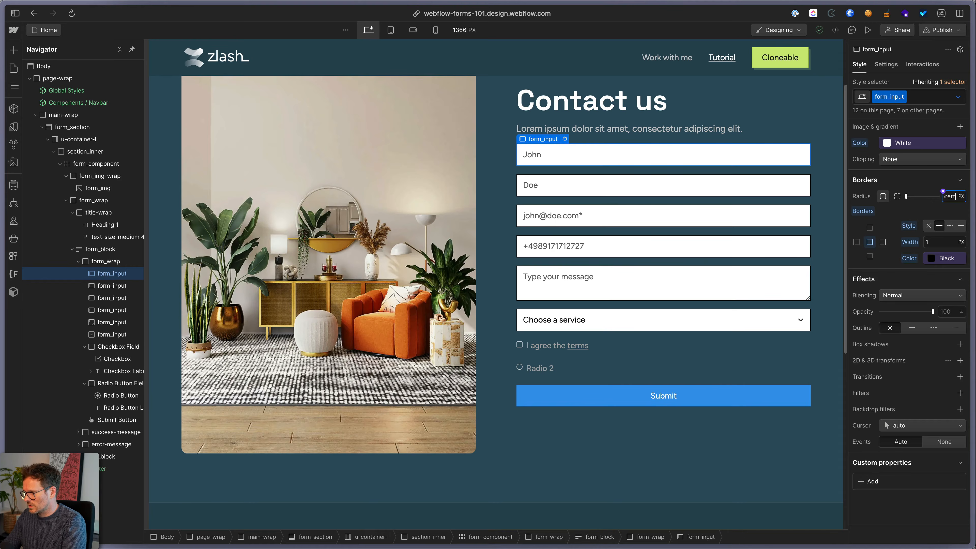
key(Return)
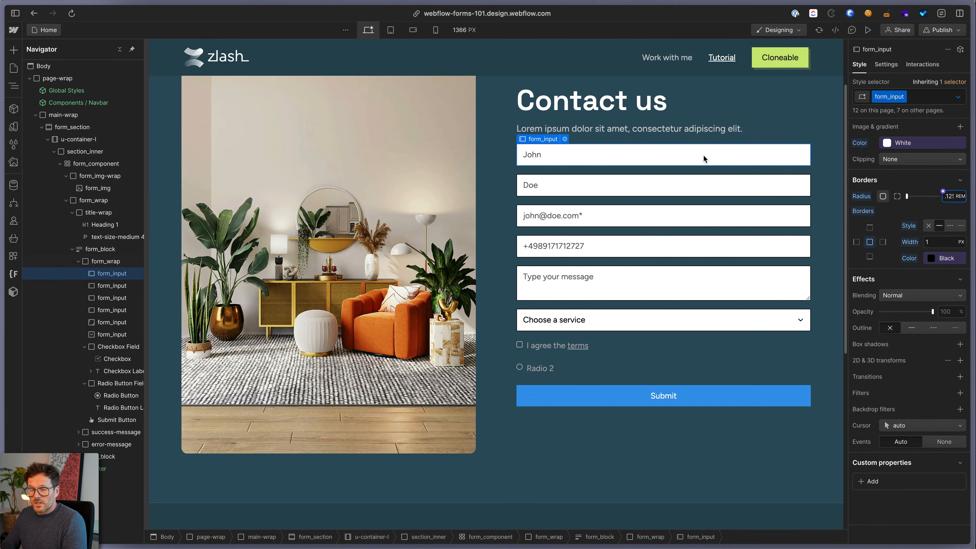
click(959, 97)
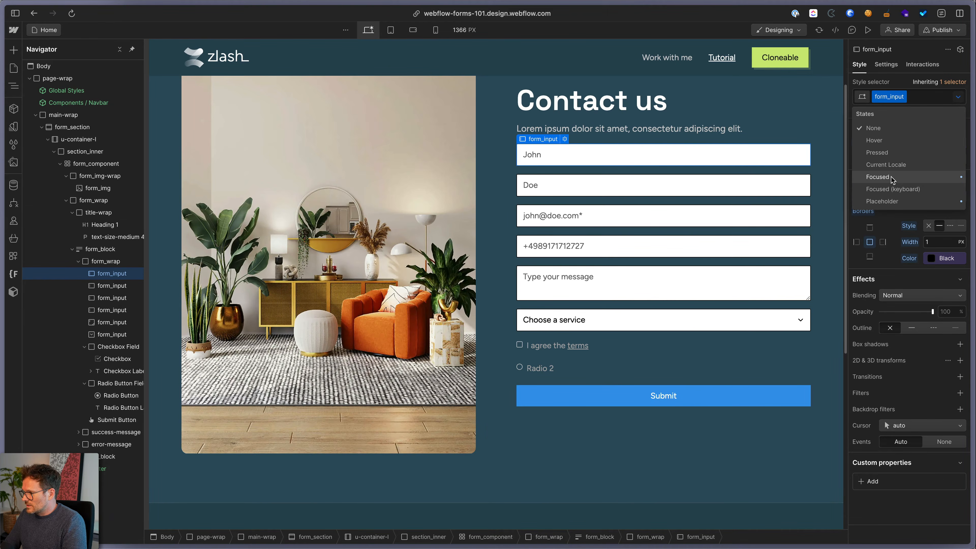
click(884, 140)
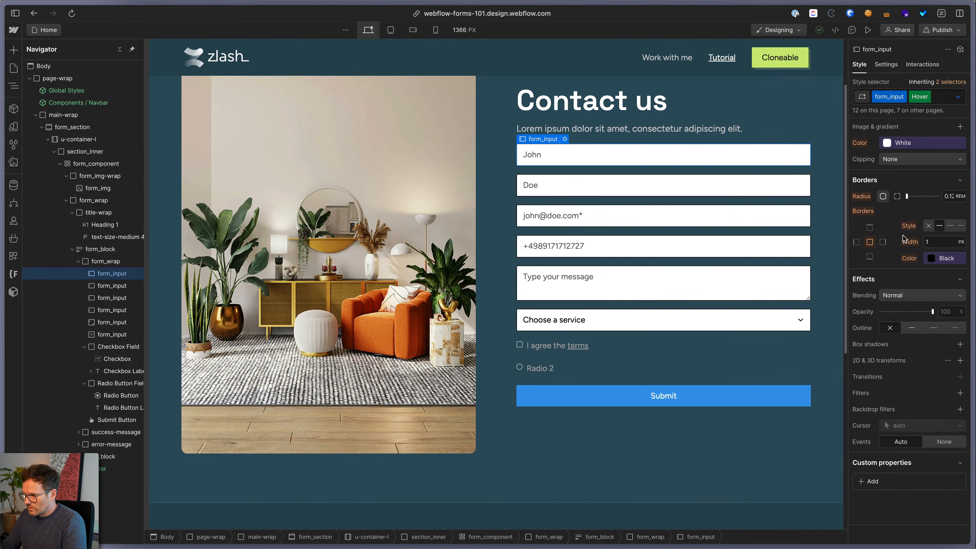
click(936, 258)
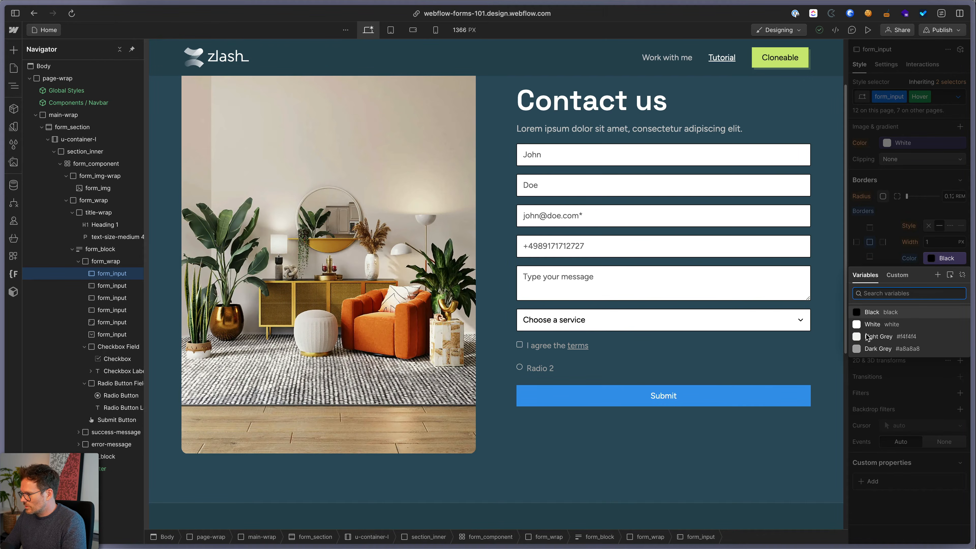
click(879, 349)
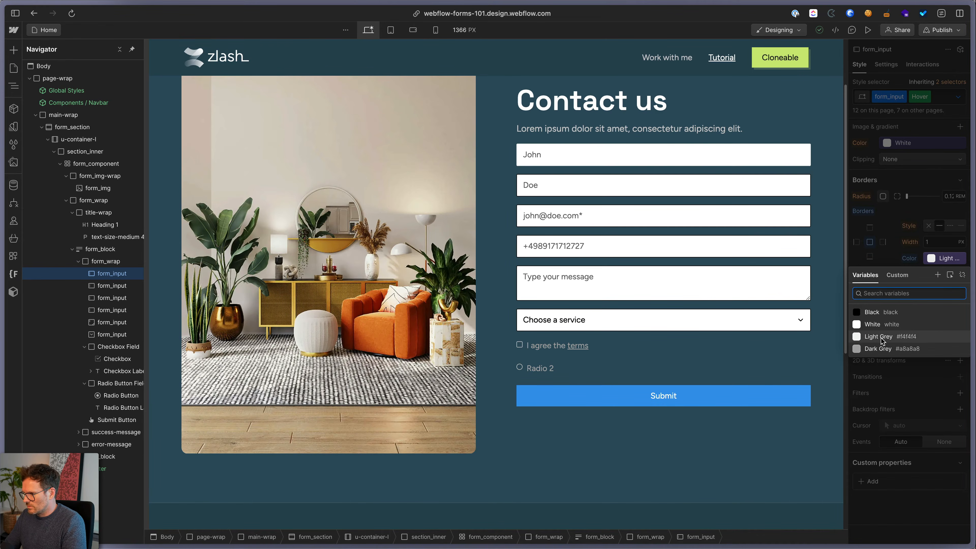
key(Escape)
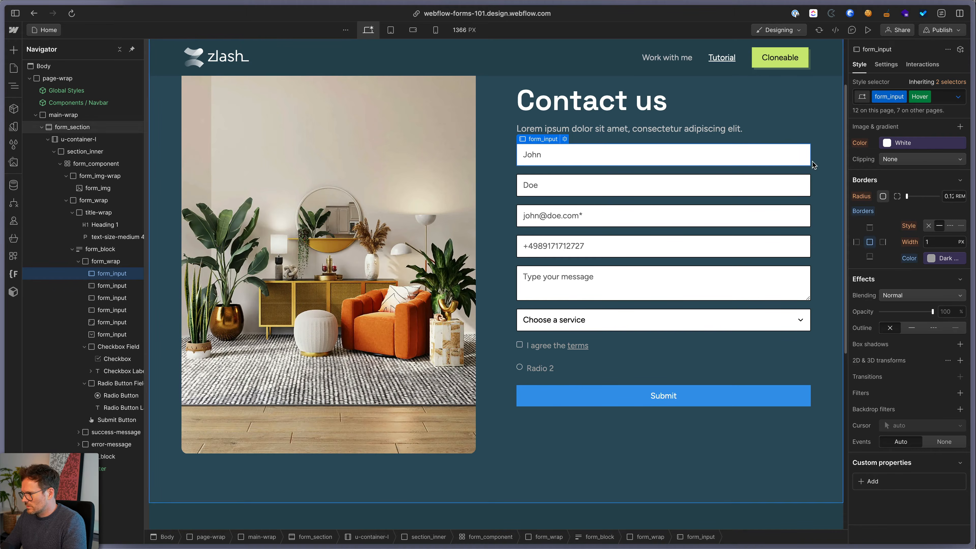
click(958, 97)
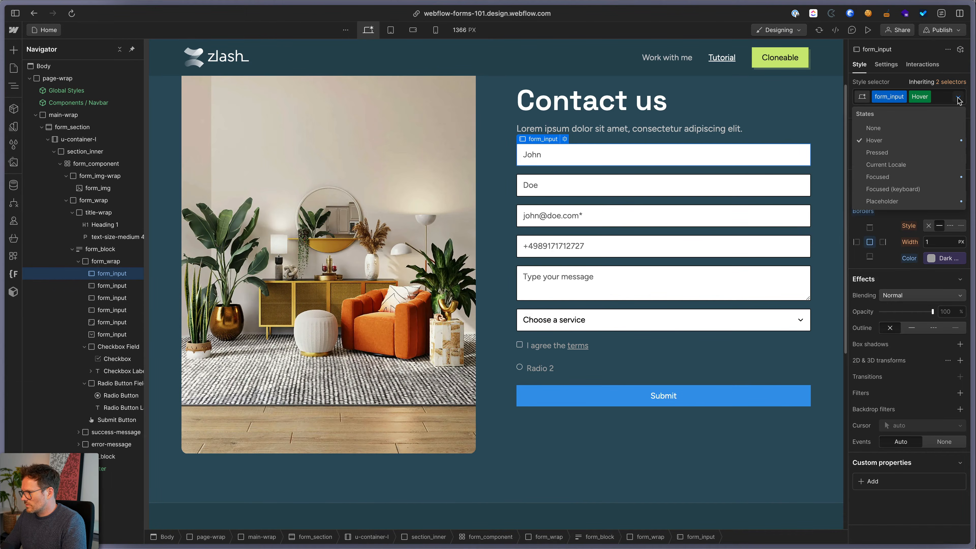
Set form_input's Focused border colour to lime #cde97a, sampled from the page
click(902, 181)
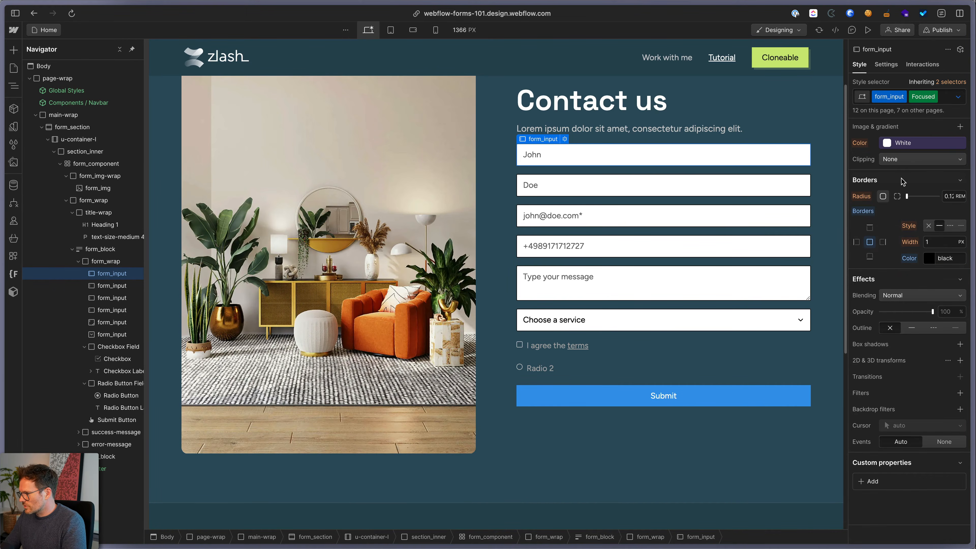
click(929, 258)
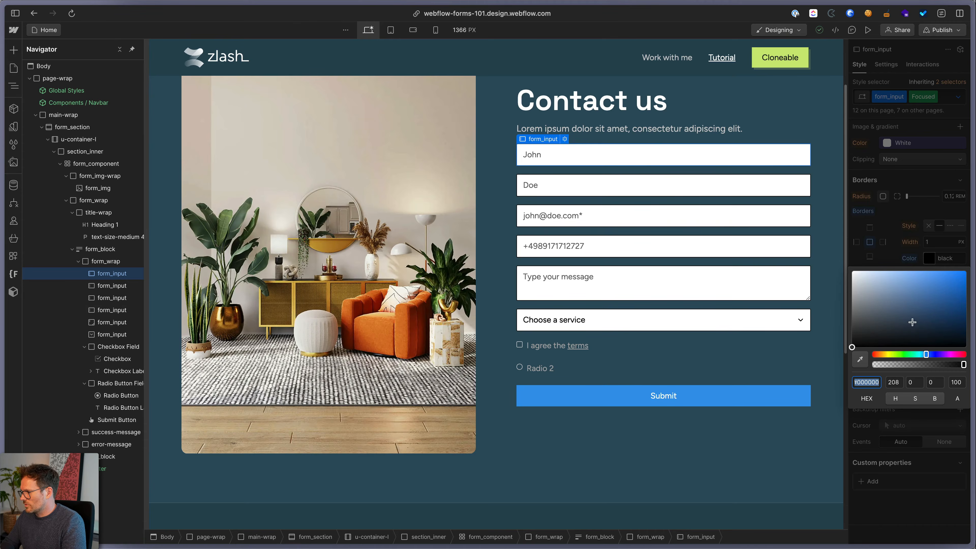
click(860, 359)
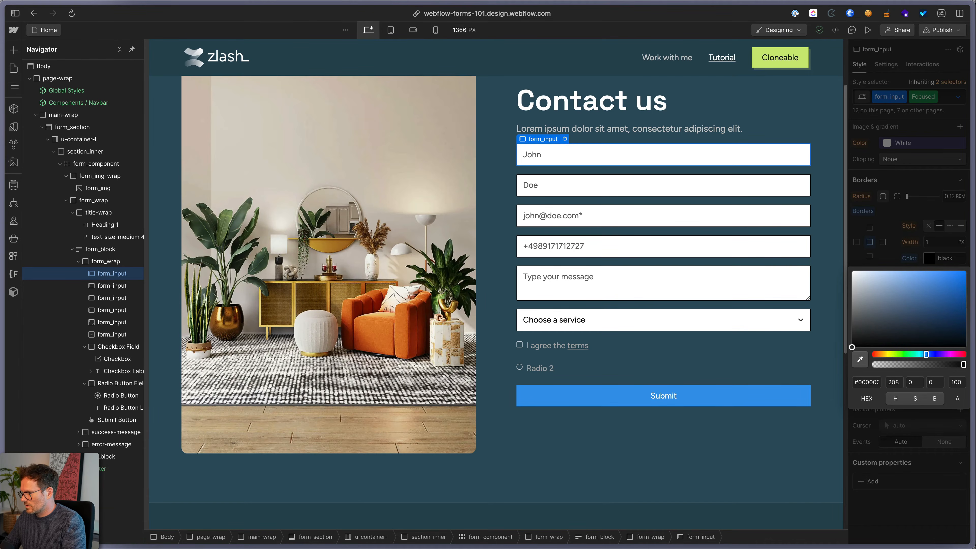
click(765, 56)
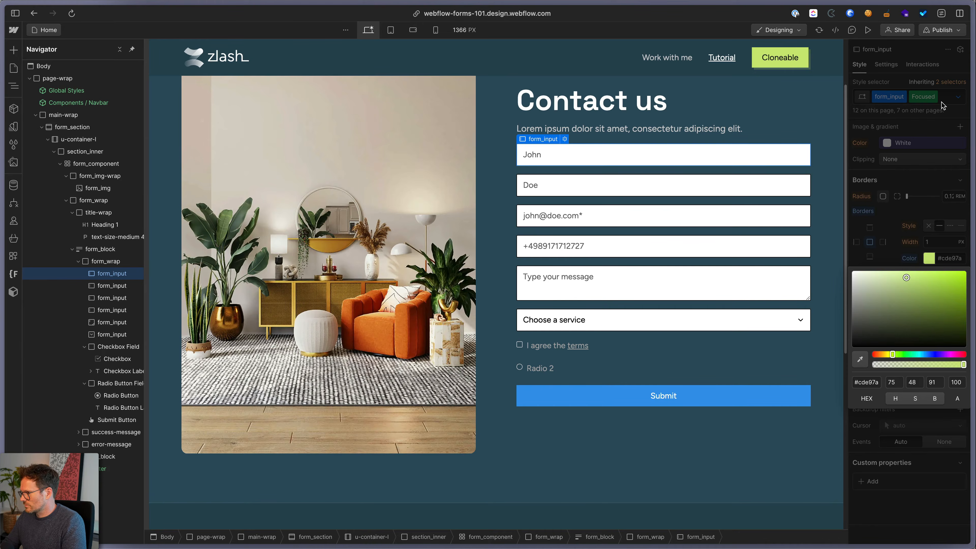
click(956, 98)
Replace the Hover border's Dark Grey variable with a custom #4d6b5f colour
click(956, 98)
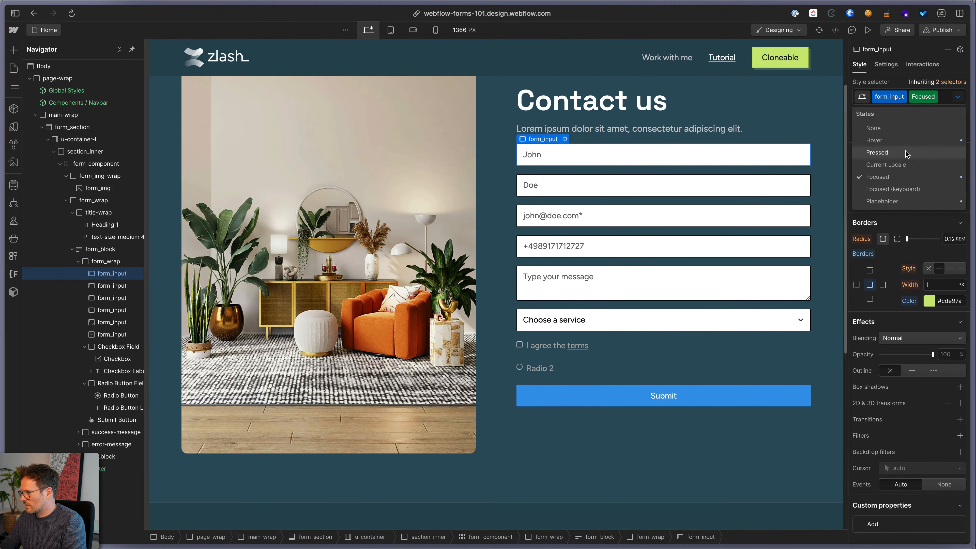
click(900, 141)
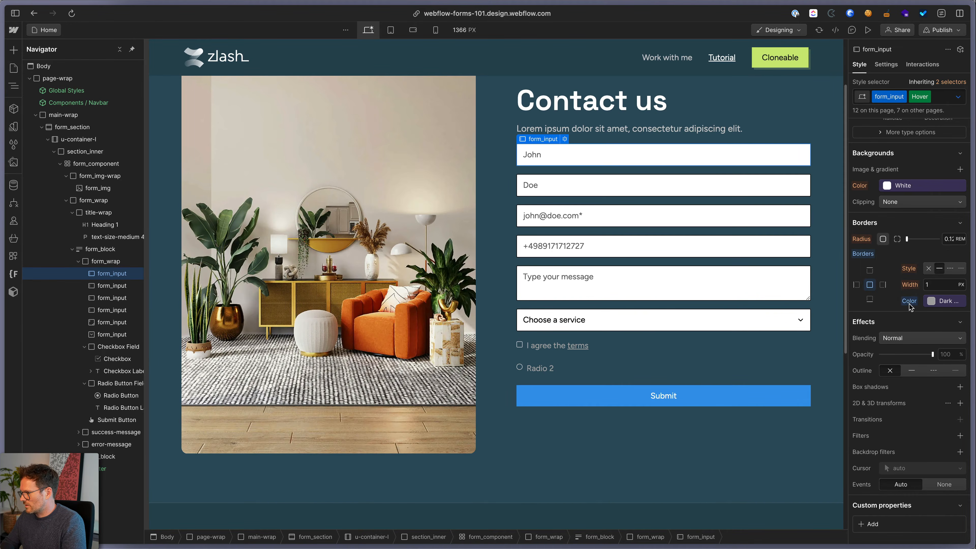
click(927, 303)
click(963, 324)
click(929, 300)
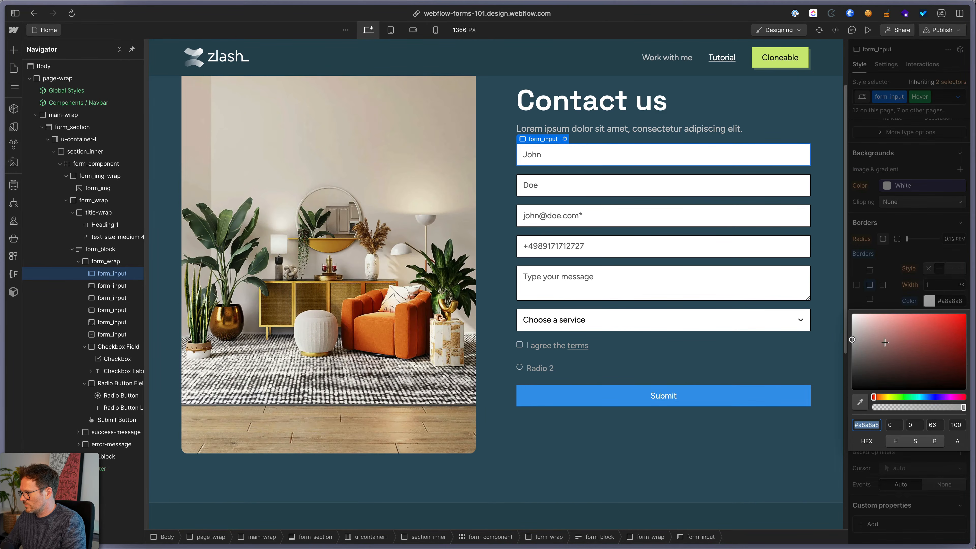
click(860, 400)
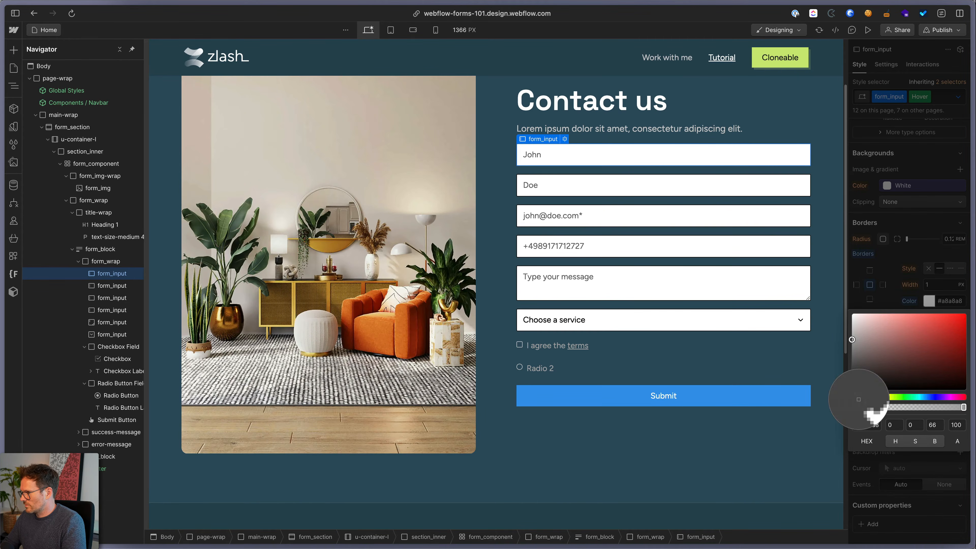
click(757, 69)
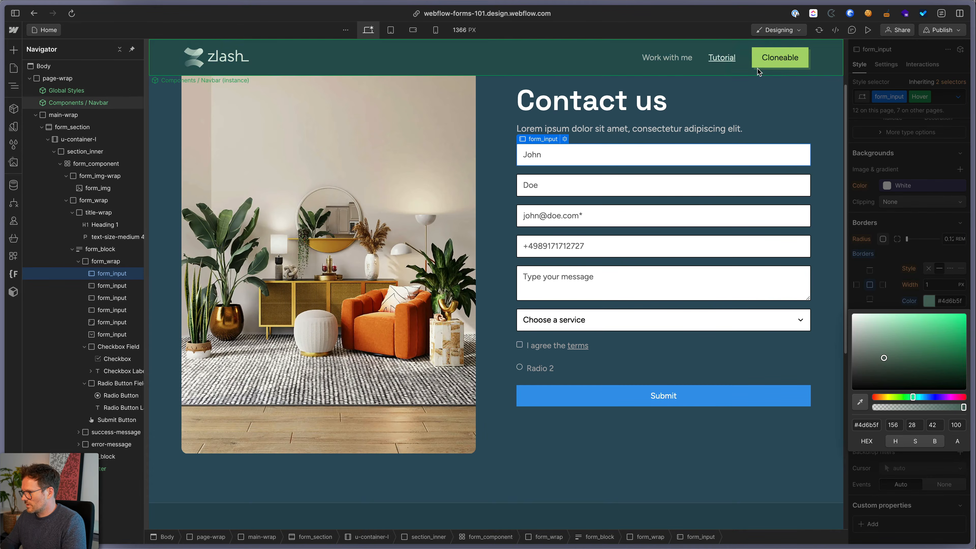
click(891, 273)
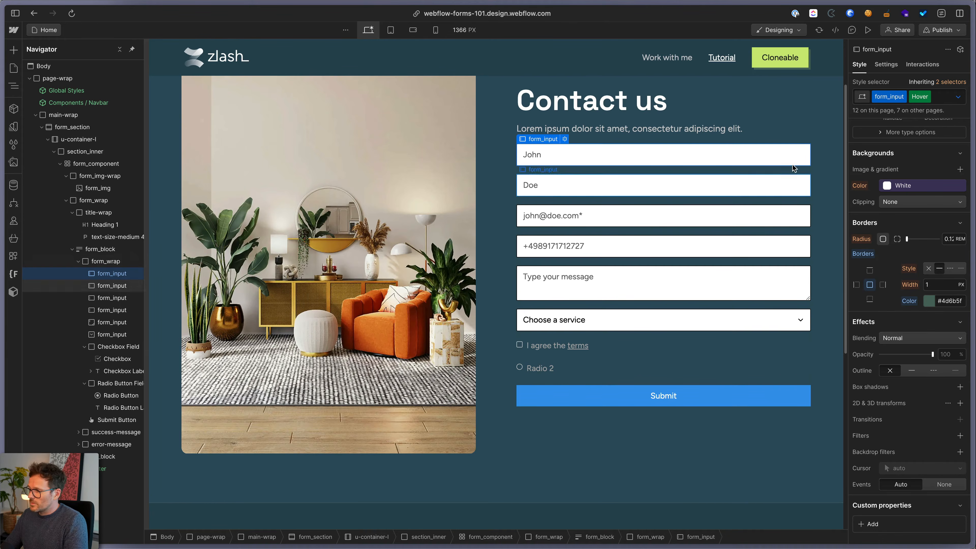
click(866, 29)
click(867, 31)
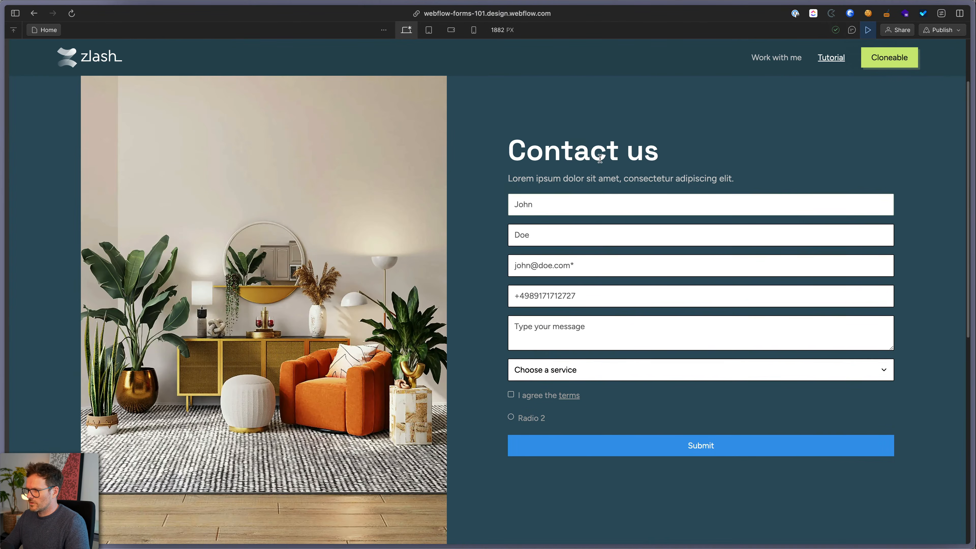
click(536, 205)
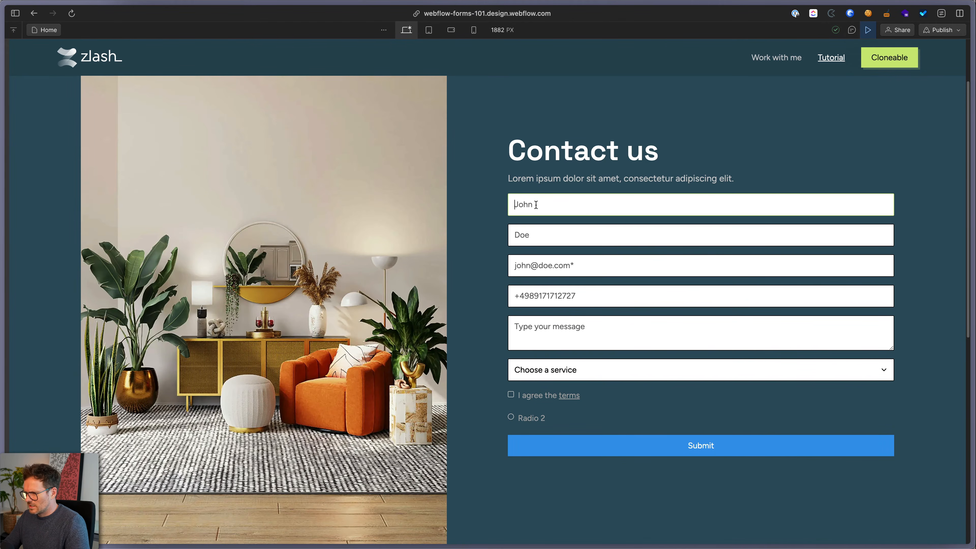
click(534, 233)
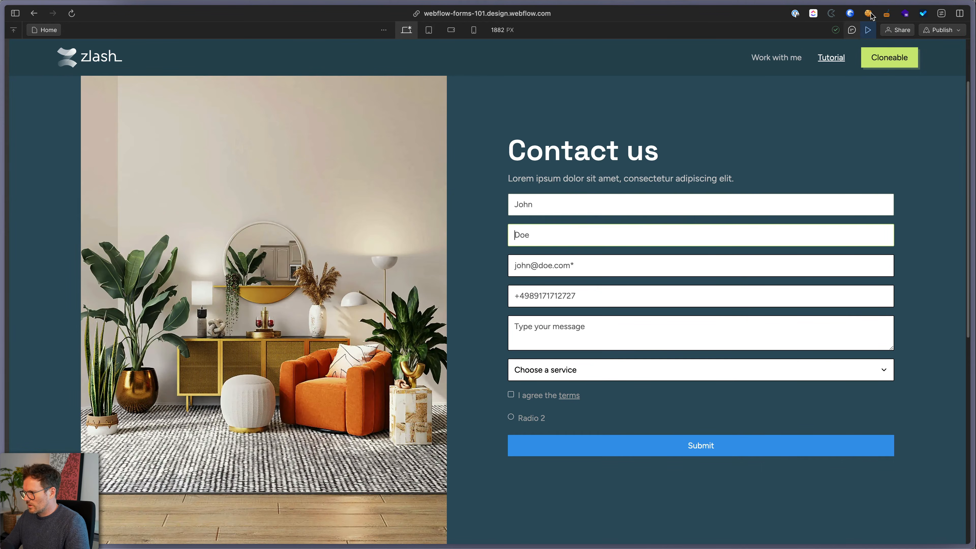
click(868, 30)
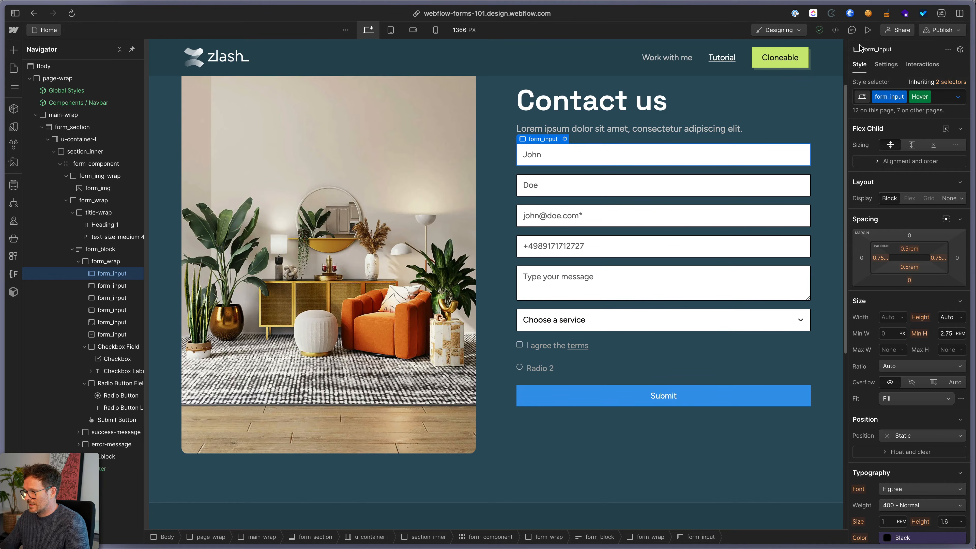
On form_input's base state, add a Border transition of 300 ms with ease-out easing
click(961, 98)
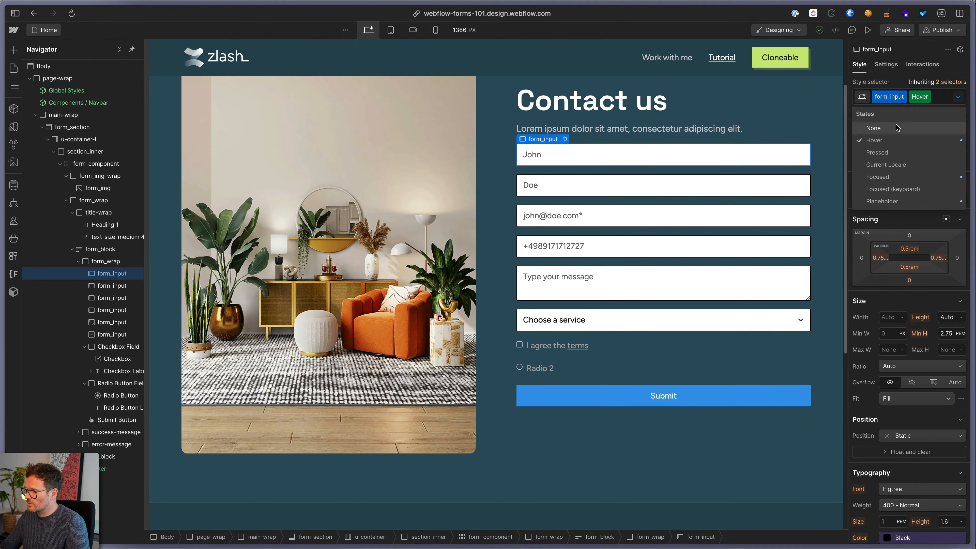
click(880, 130)
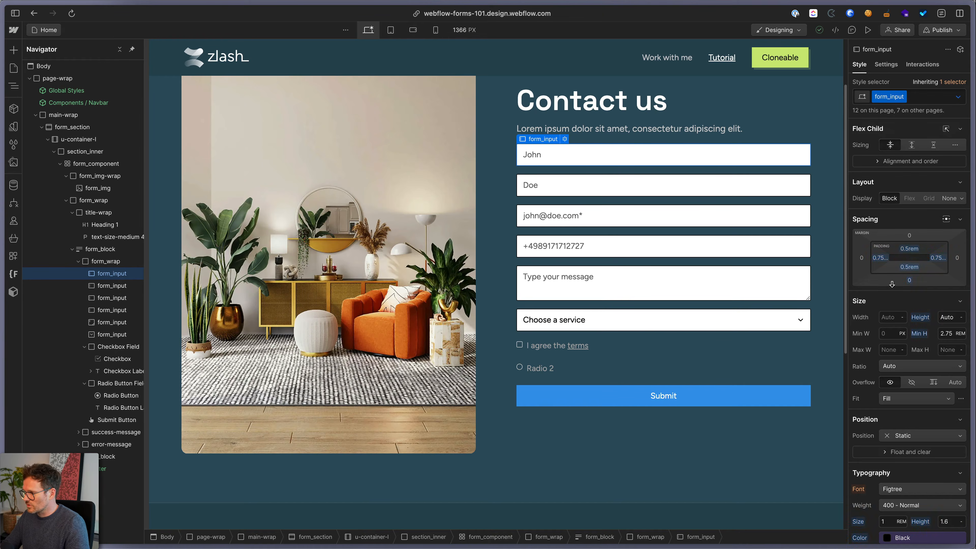
scroll(892, 284, down, 10)
scroll(892, 284, down, 5)
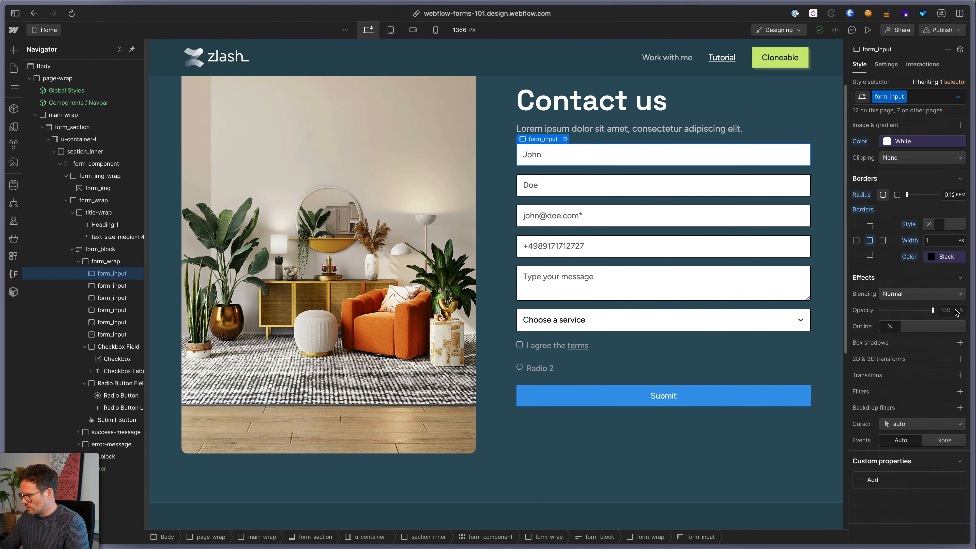
click(960, 375)
click(948, 409)
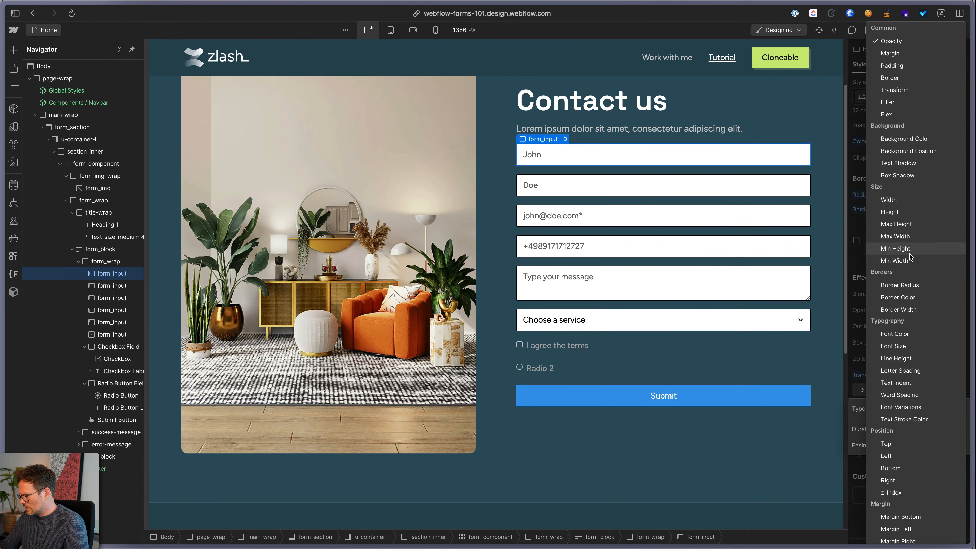
click(905, 78)
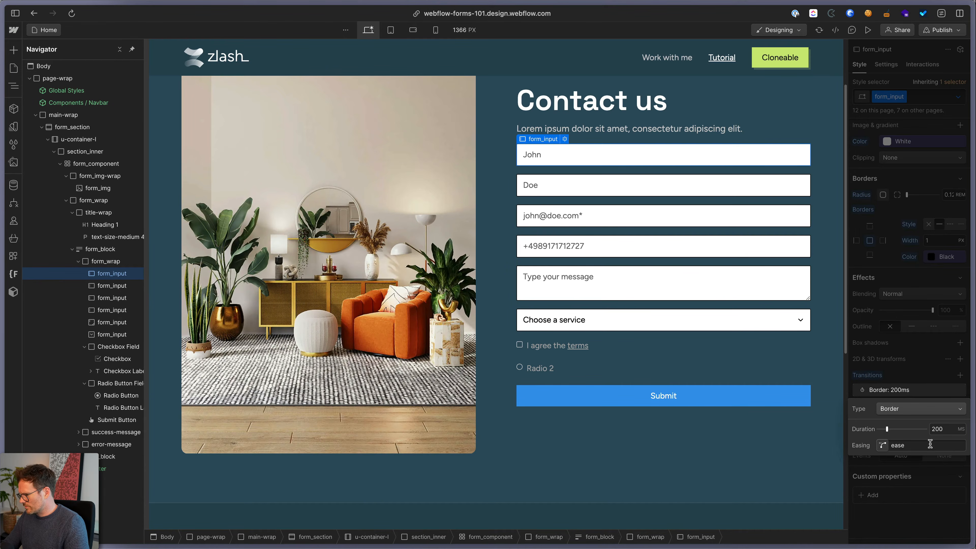
click(949, 429)
text(3)
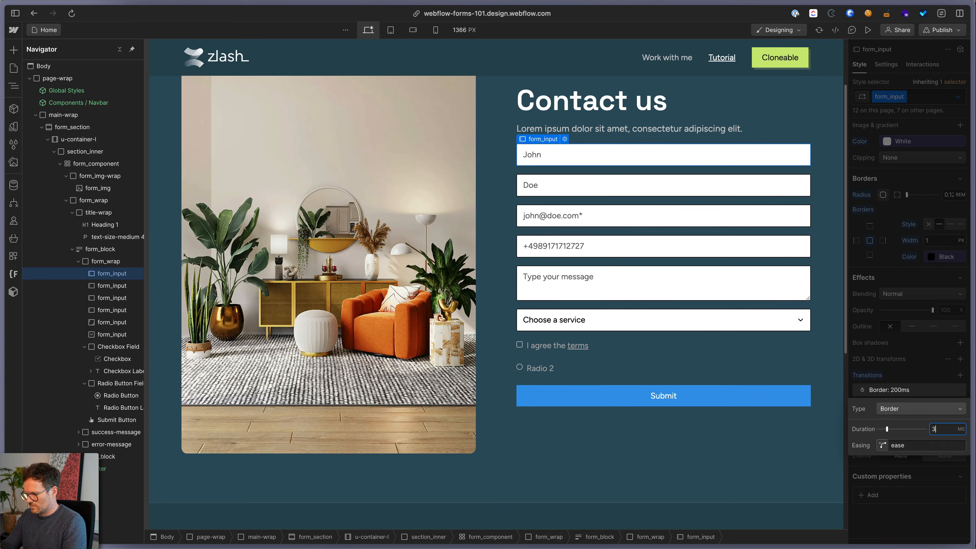
key(Tab)
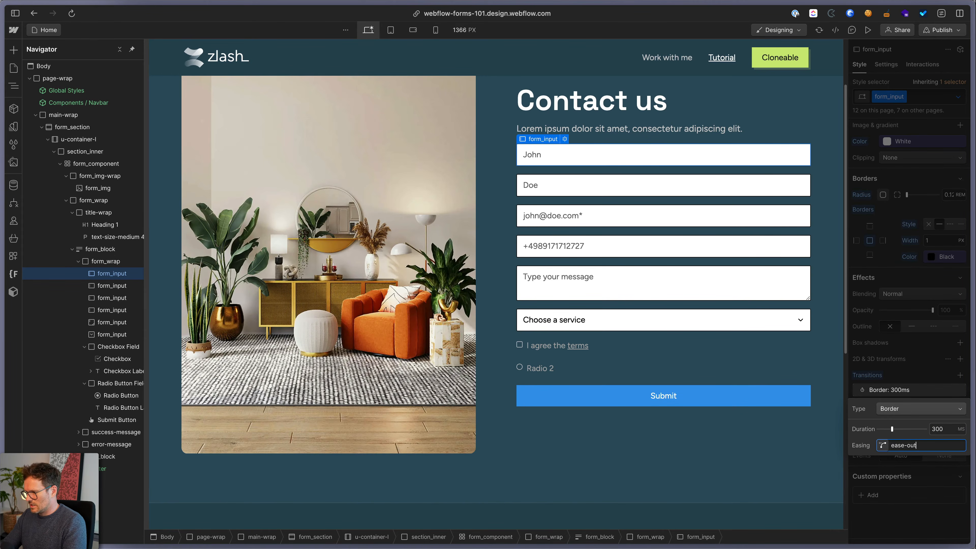
click(925, 393)
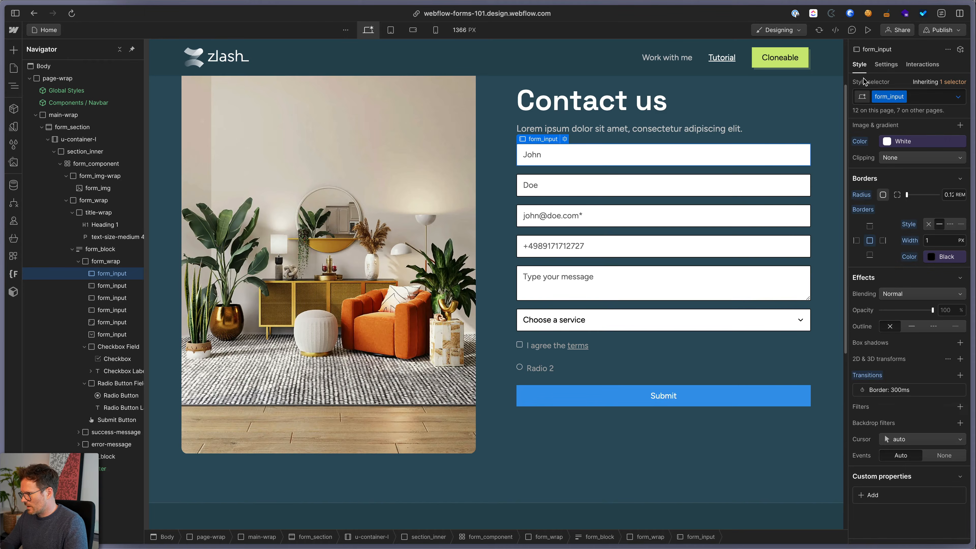
click(869, 30)
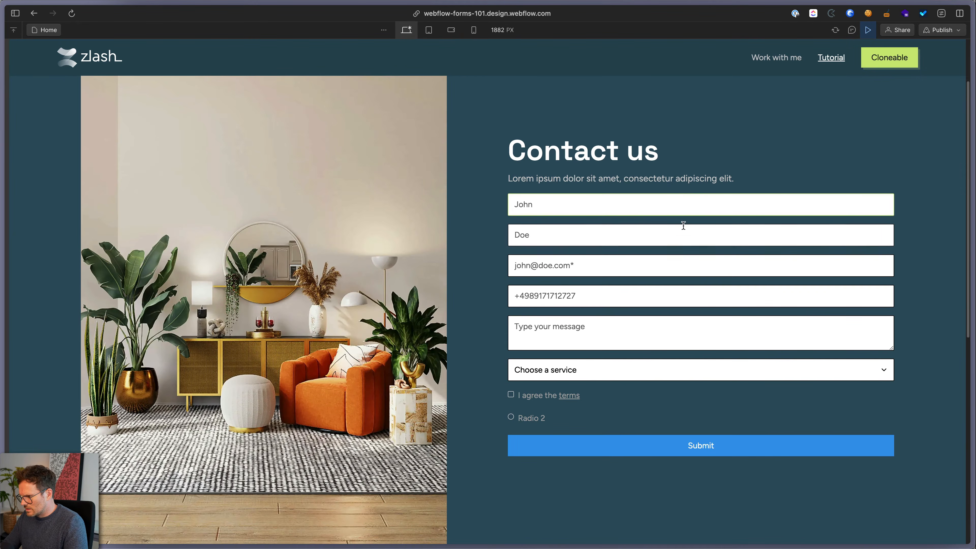
click(674, 208)
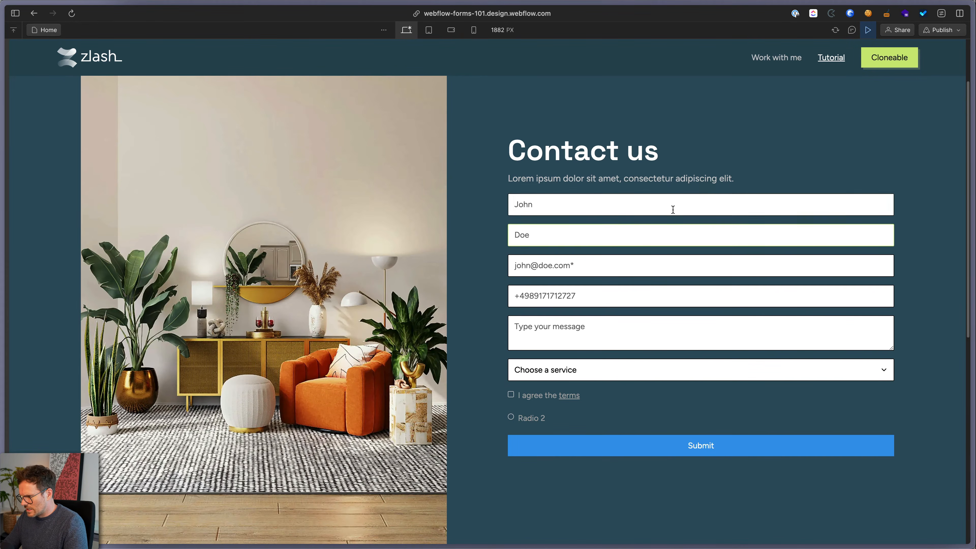
click(868, 30)
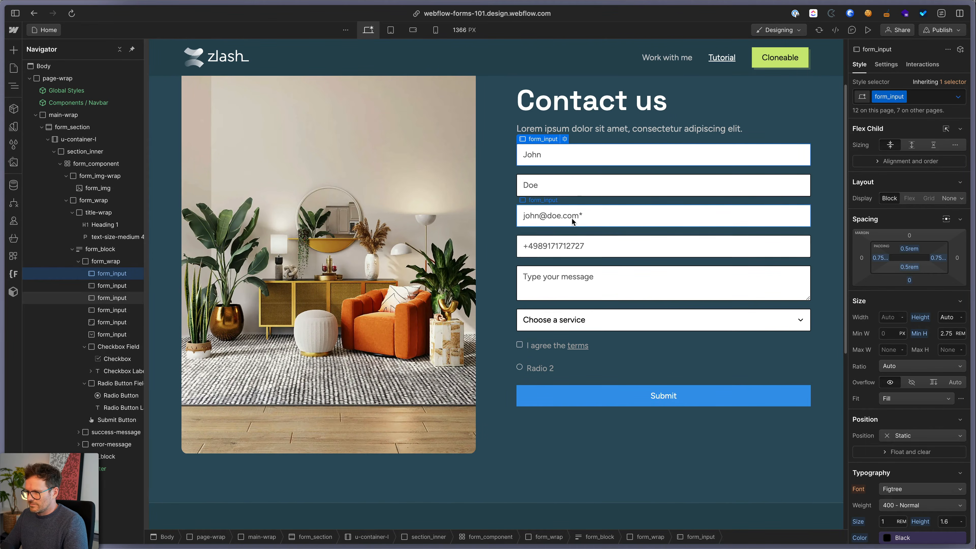
click(599, 211)
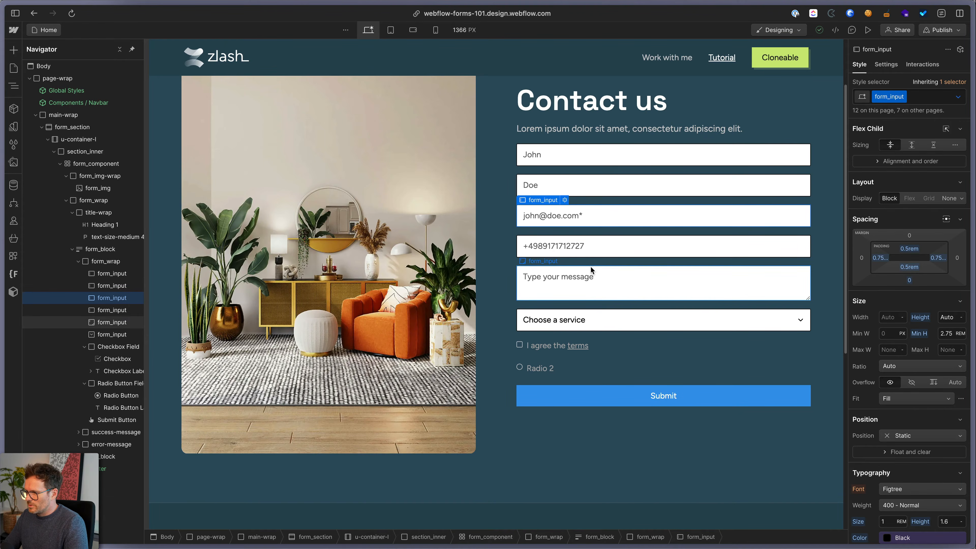
click(868, 29)
click(600, 325)
click(869, 31)
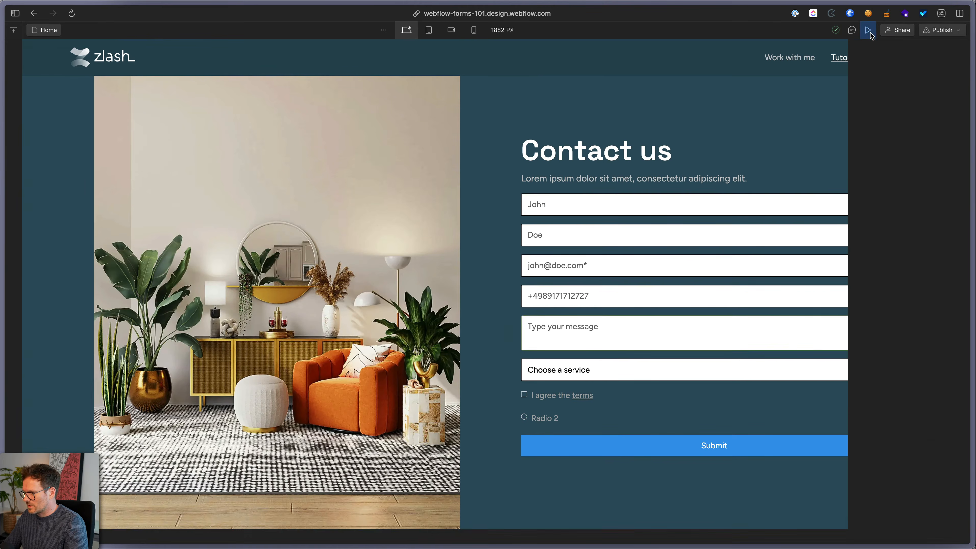
click(636, 317)
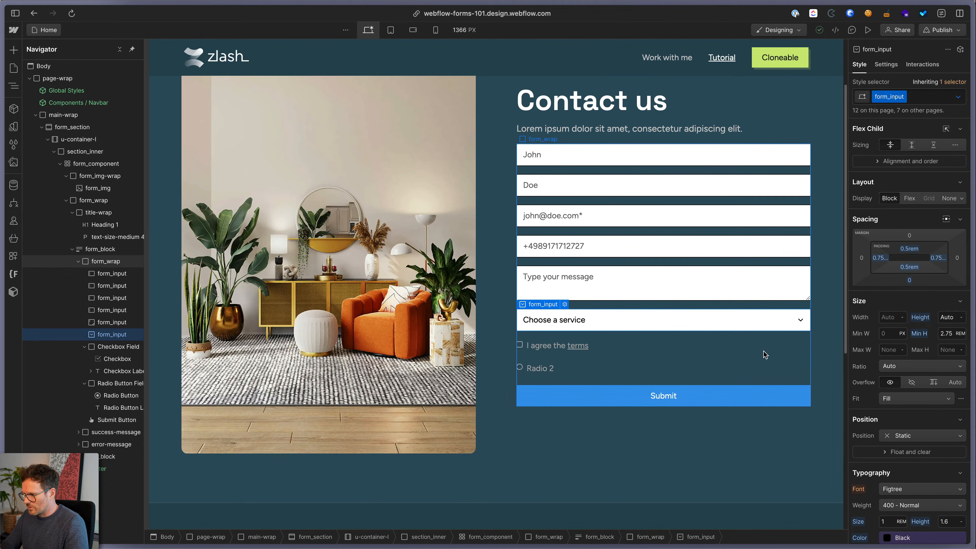
double_click(77, 90)
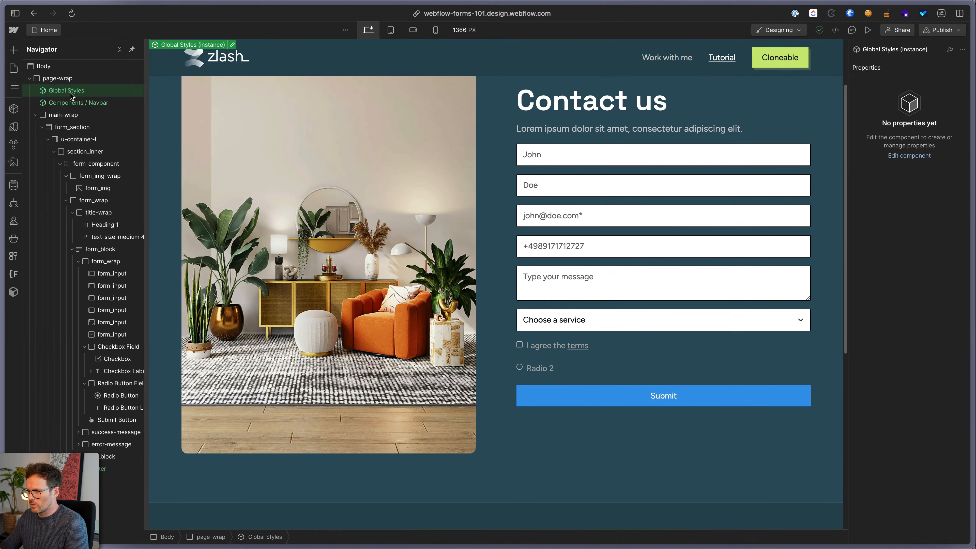
Delete the select { … } rule from the Global Styles HTML Embed code and save
double_click(82, 70)
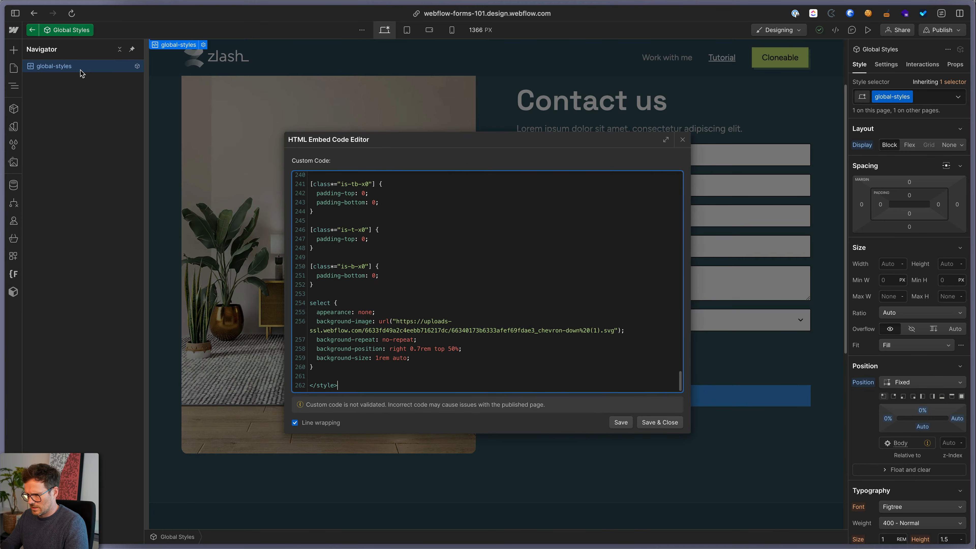
drag(309, 349, 287, 310)
key(super+c)
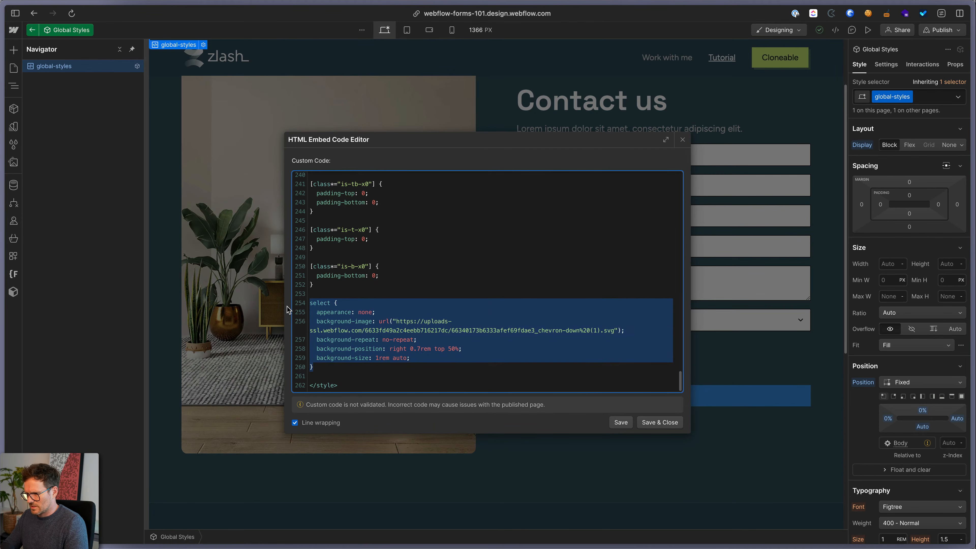
key(BackSpace)
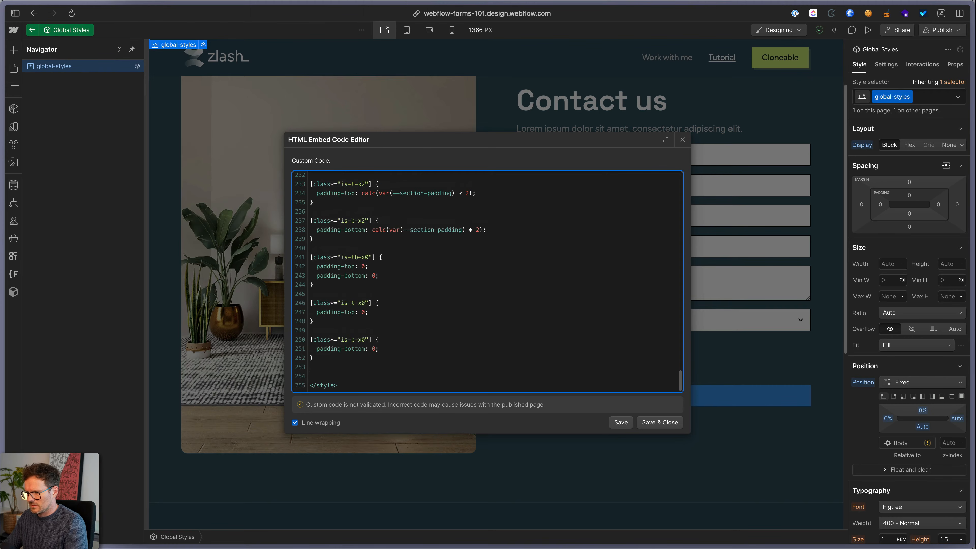
click(659, 422)
click(687, 359)
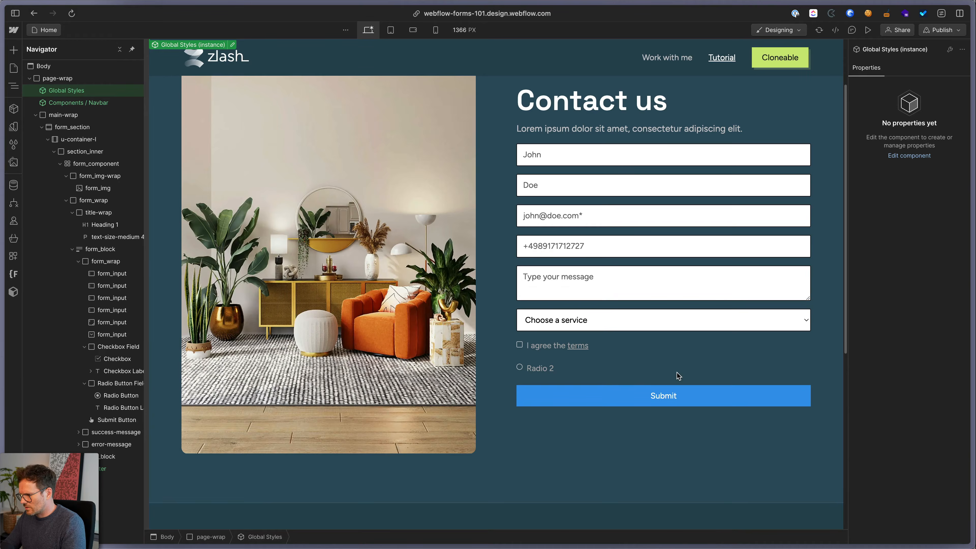
click(676, 369)
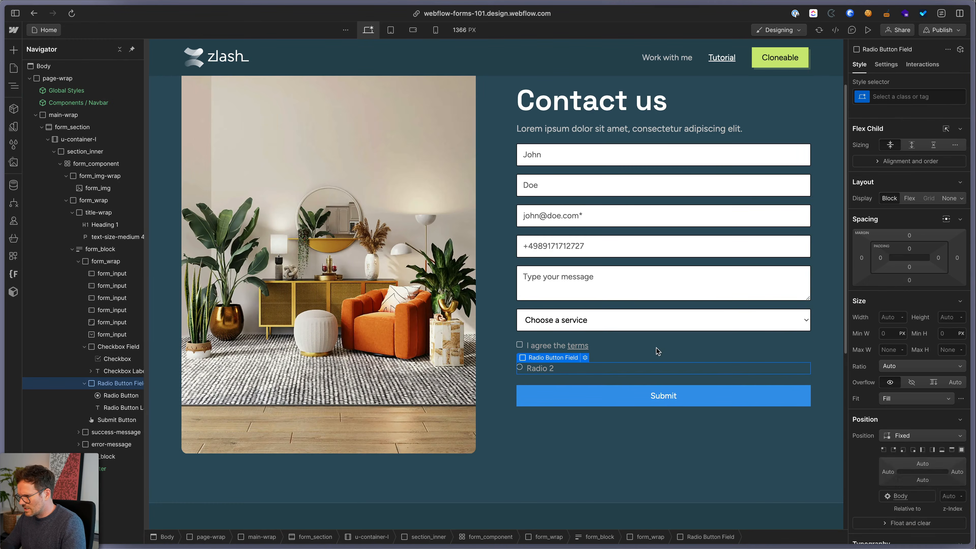
Paste a select CSS rule into the Global Styles HTML Embed code and save it
click(562, 321)
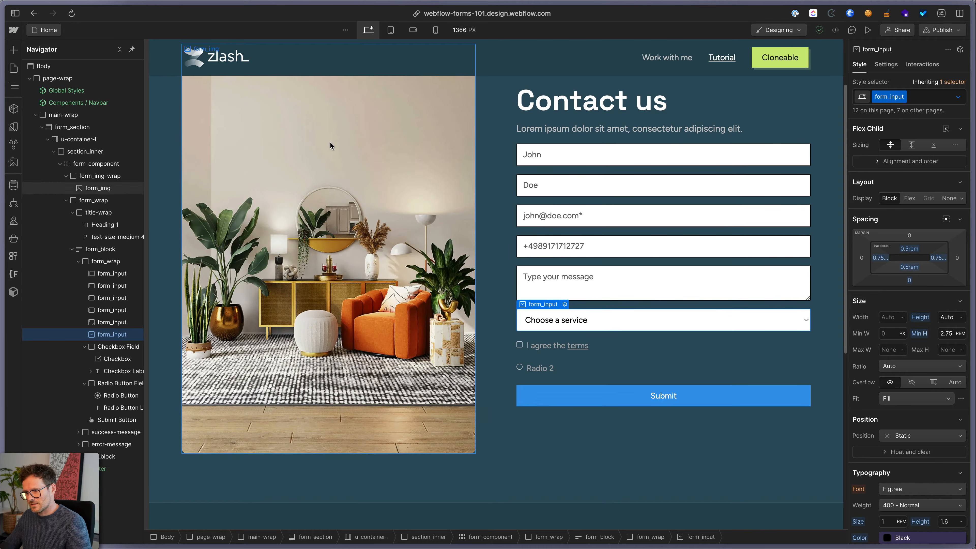
click(74, 92)
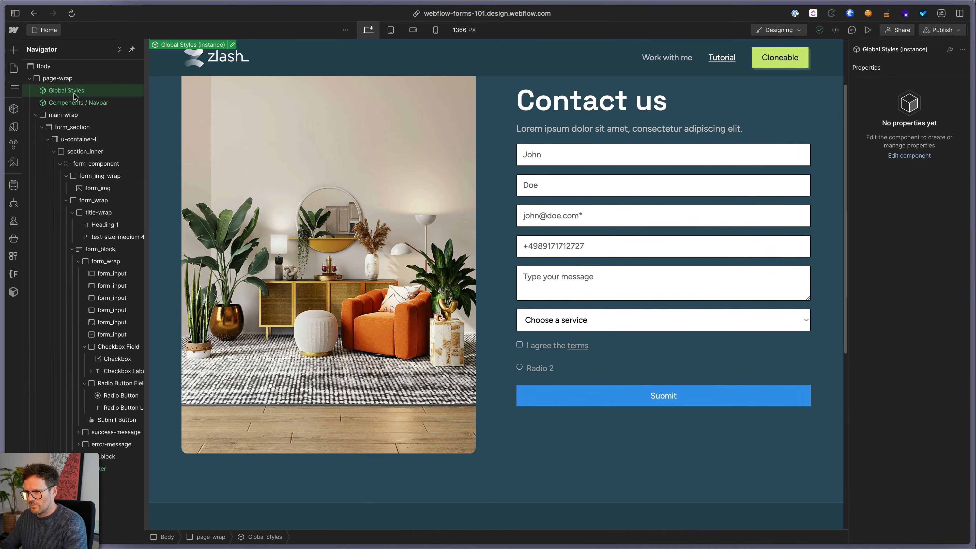
double_click(74, 94)
key(Return)
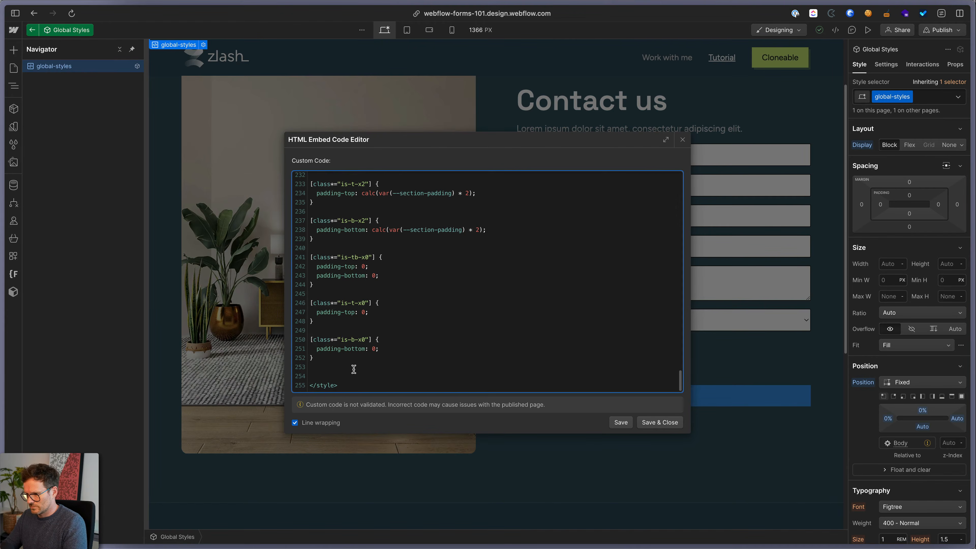
key(super+v)
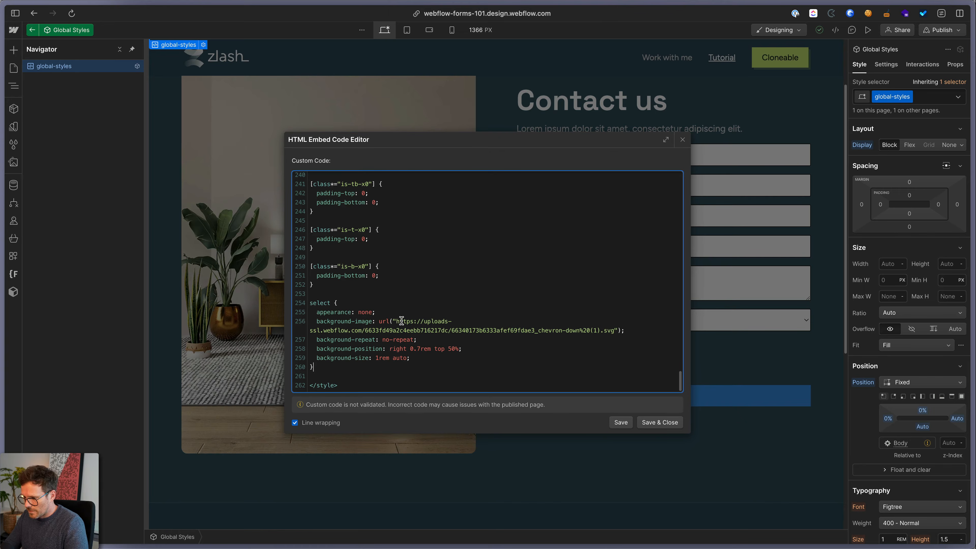
click(660, 422)
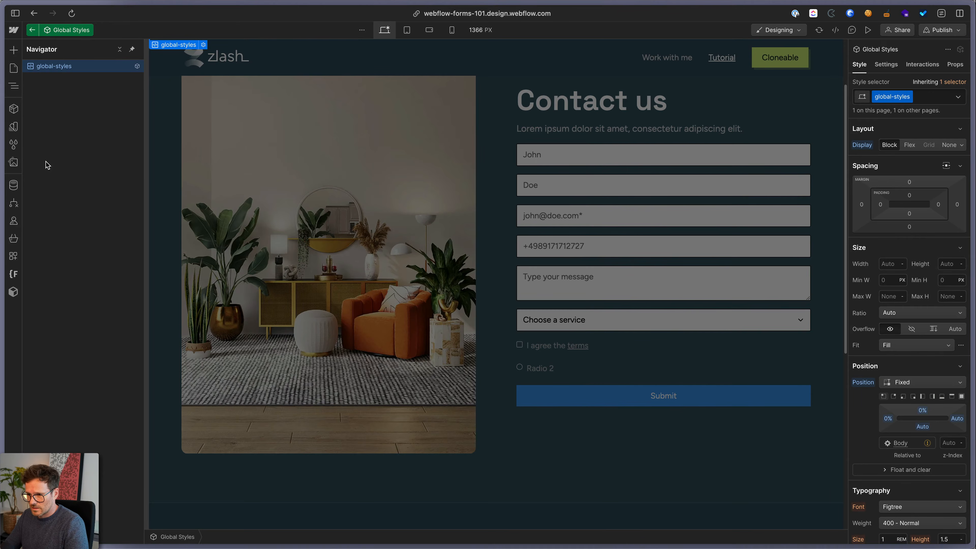
Copy the chevron-down asset URL from Assets into the select rule's background image
click(12, 164)
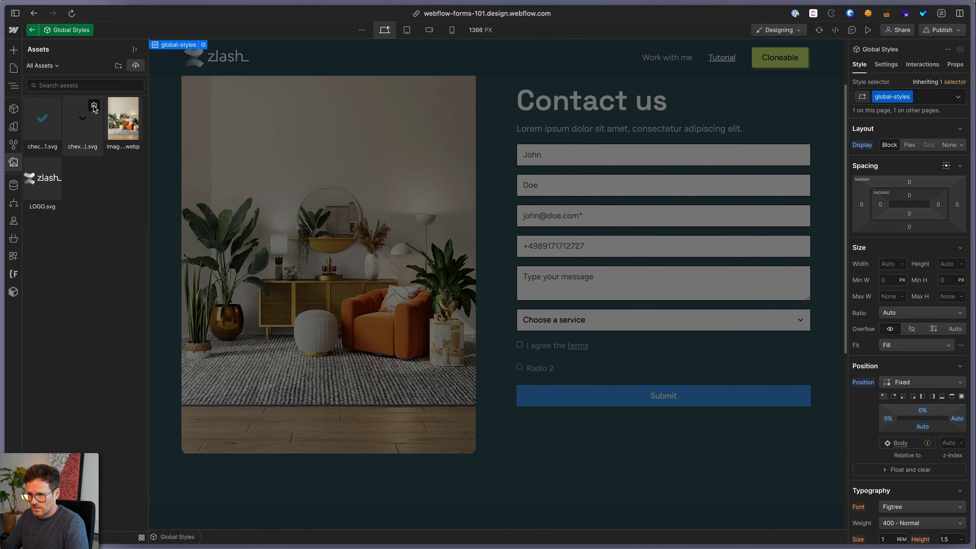
click(94, 106)
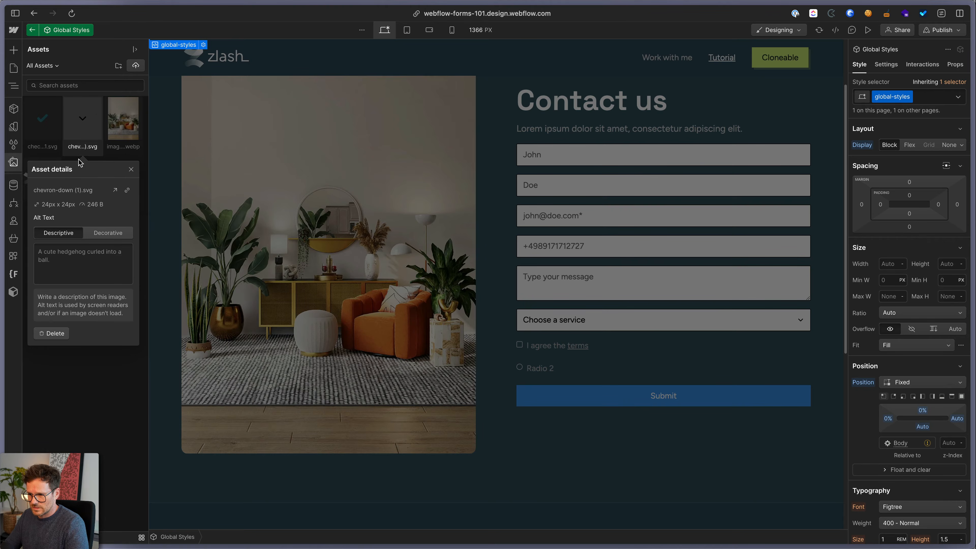
click(128, 191)
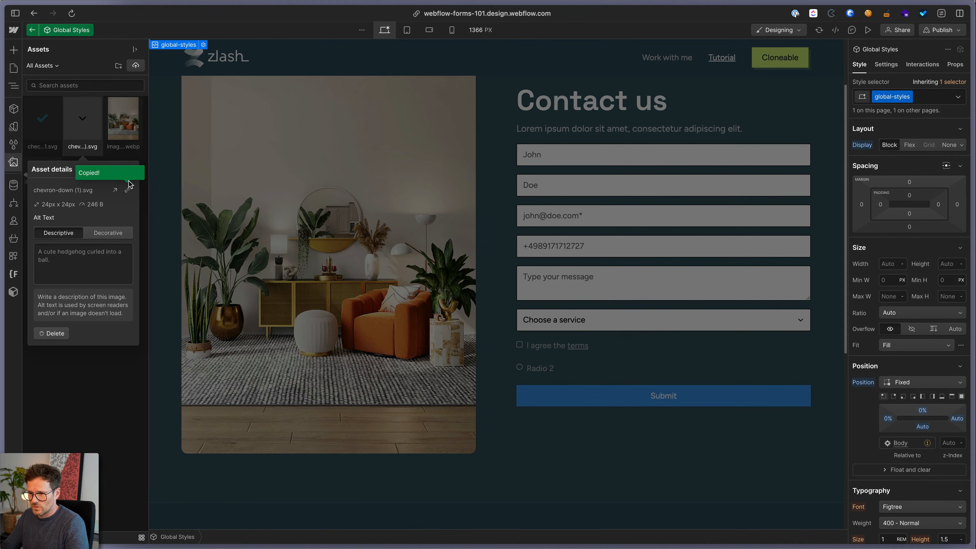
double_click(268, 265)
double_click(48, 89)
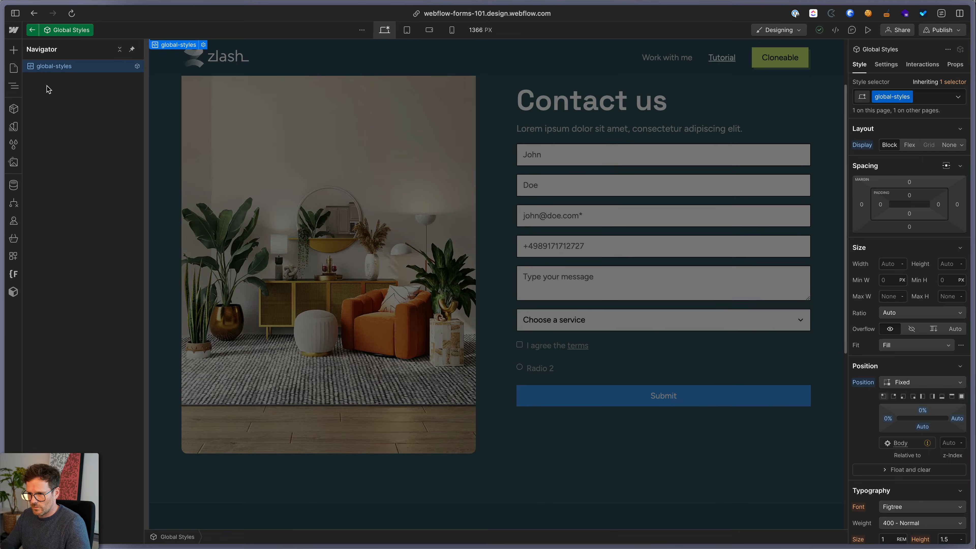
double_click(50, 70)
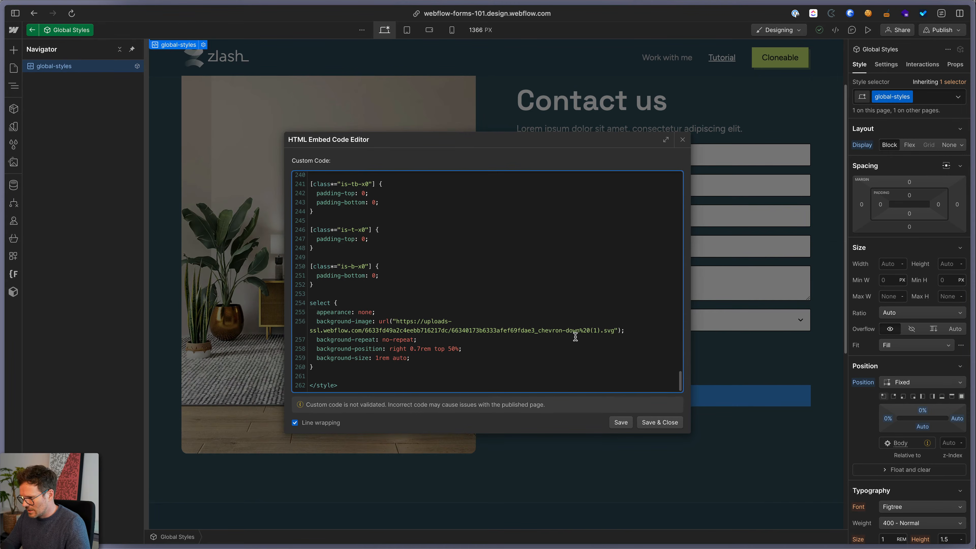
drag(613, 331, 398, 321)
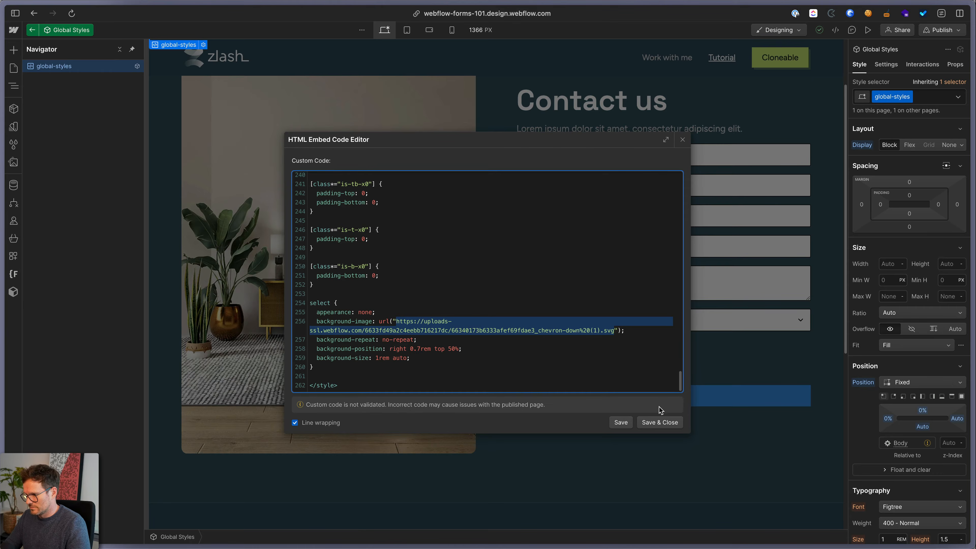
click(659, 423)
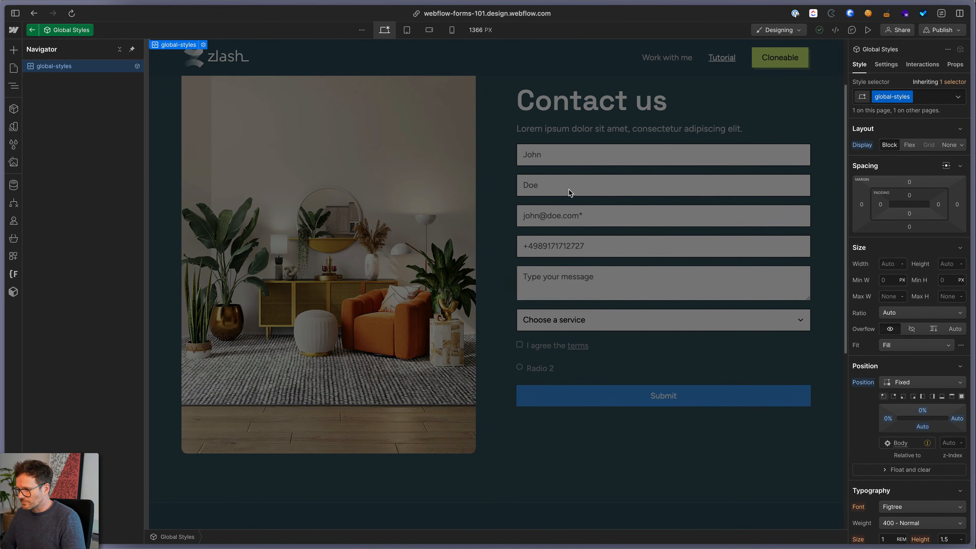
click(552, 168)
Set the form_input Placeholder state text colour to rgba(59, 59, 71, 0.6)
click(559, 150)
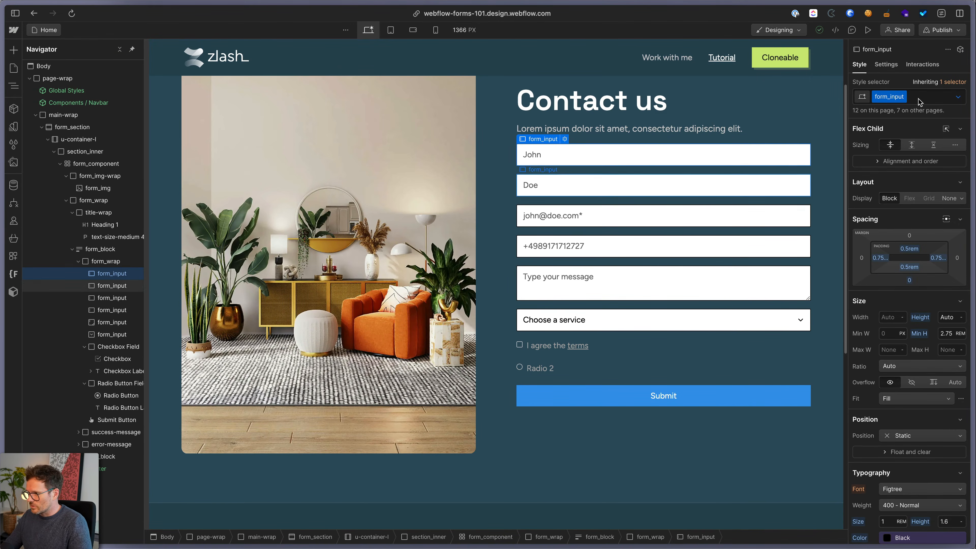
click(959, 98)
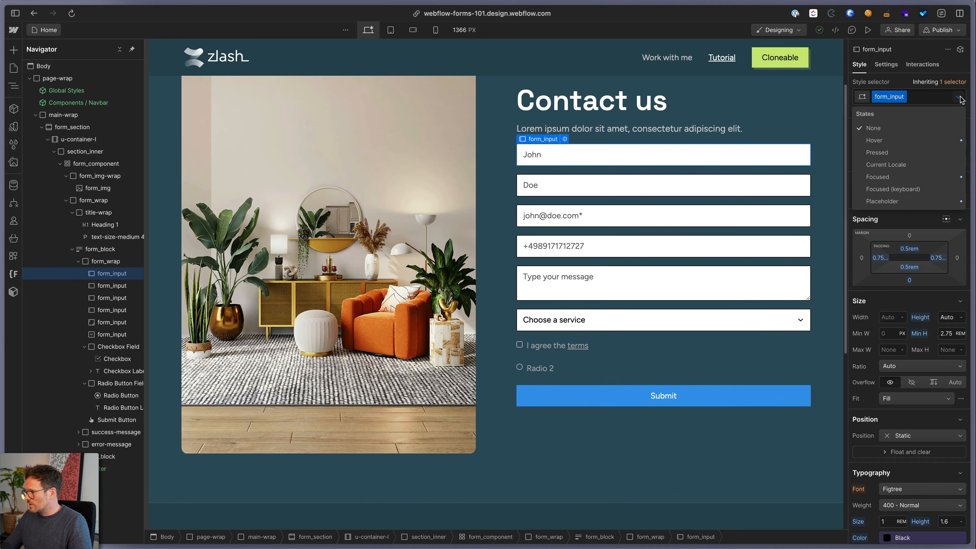
click(884, 201)
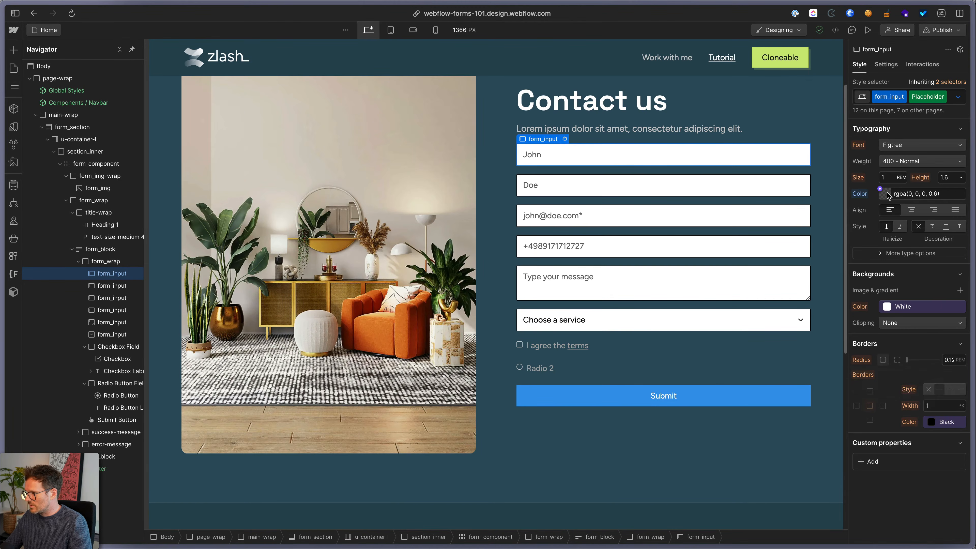
click(885, 194)
click(929, 231)
drag(854, 291, 881, 261)
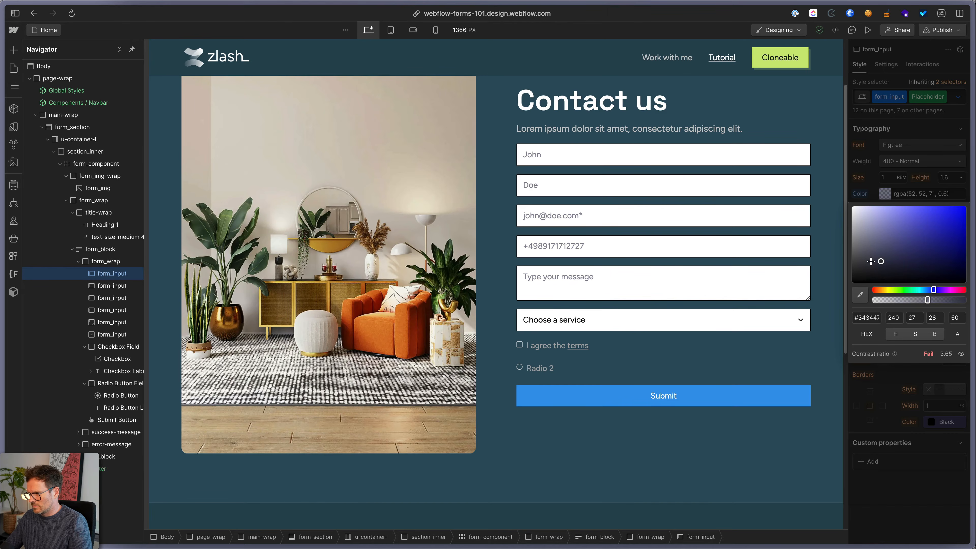
click(885, 144)
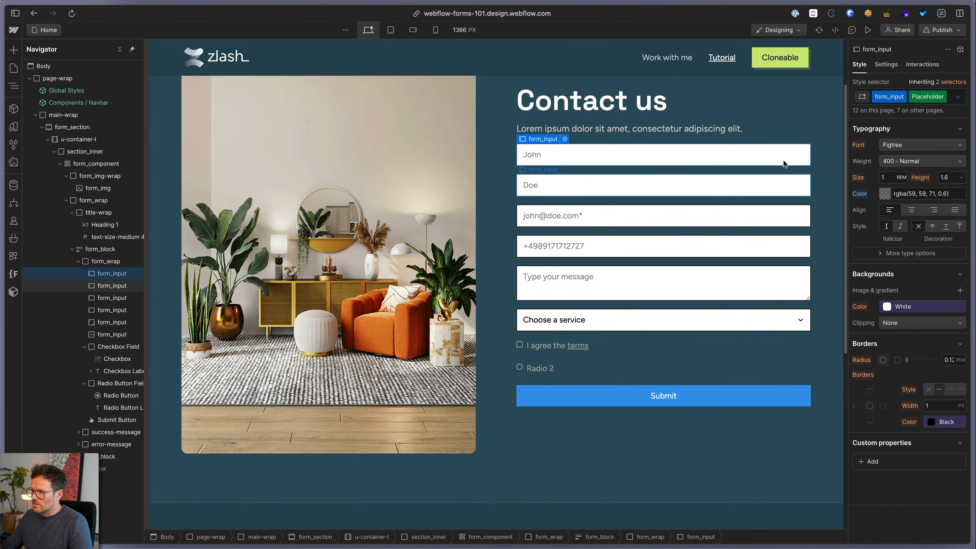
Preview the form and type 'a' into the first-name field to test it
click(868, 29)
click(551, 198)
text(asdasd)
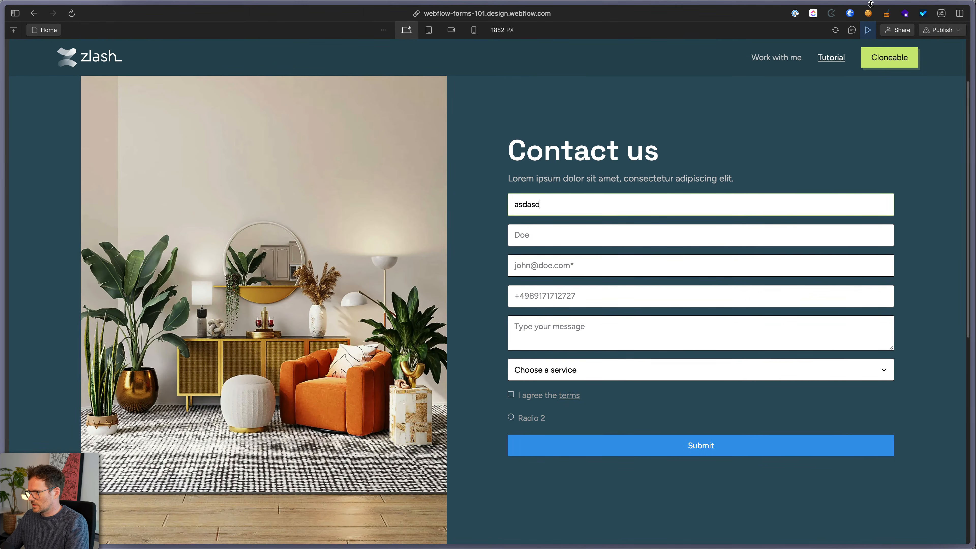
click(868, 29)
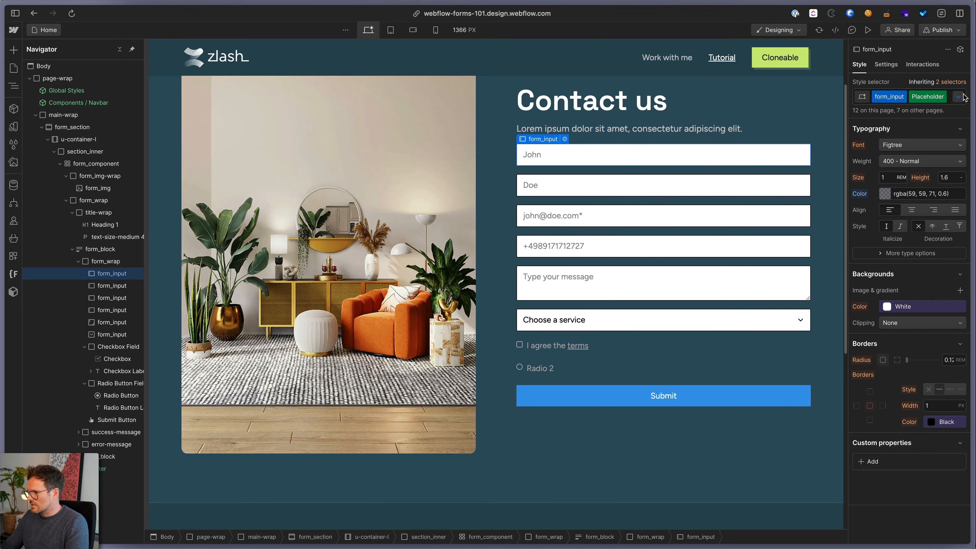
Change form_input's base Typography colour from the Black variable to plain 'red'
click(958, 97)
click(916, 130)
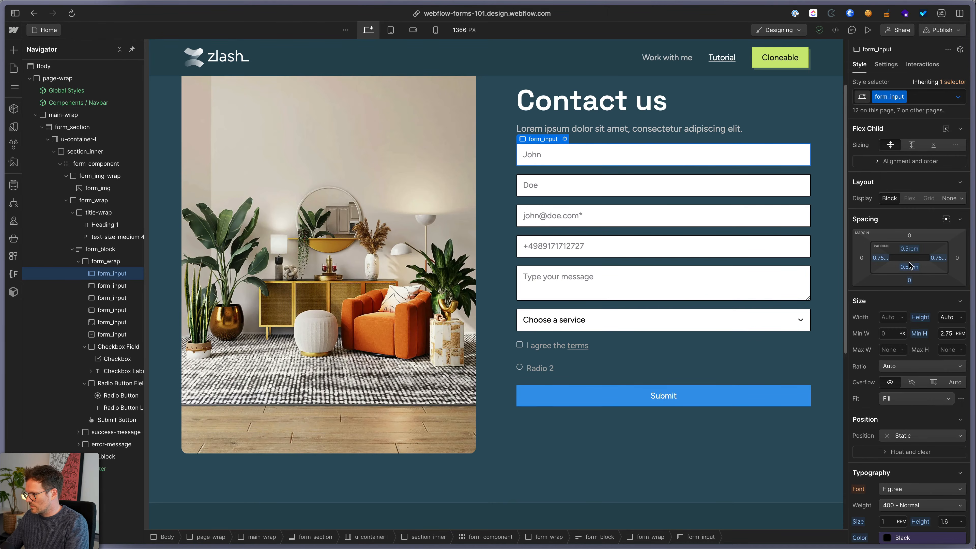
scroll(909, 269, down, 5)
click(901, 460)
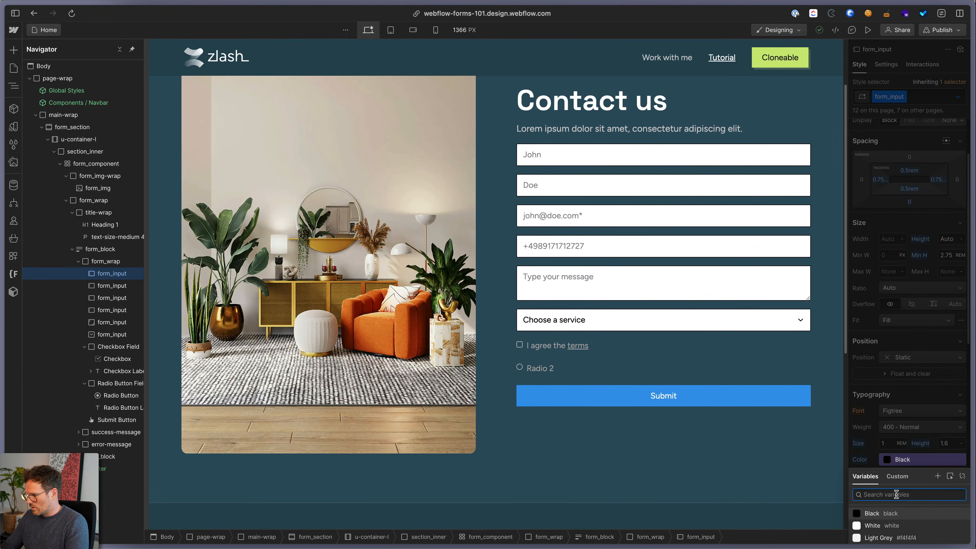
click(960, 477)
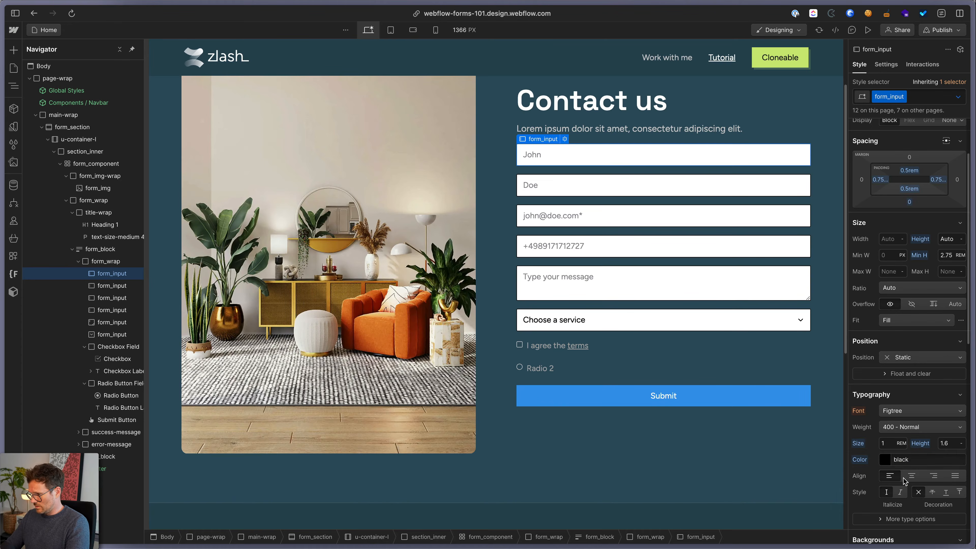
click(913, 458)
text(red)
key(Return)
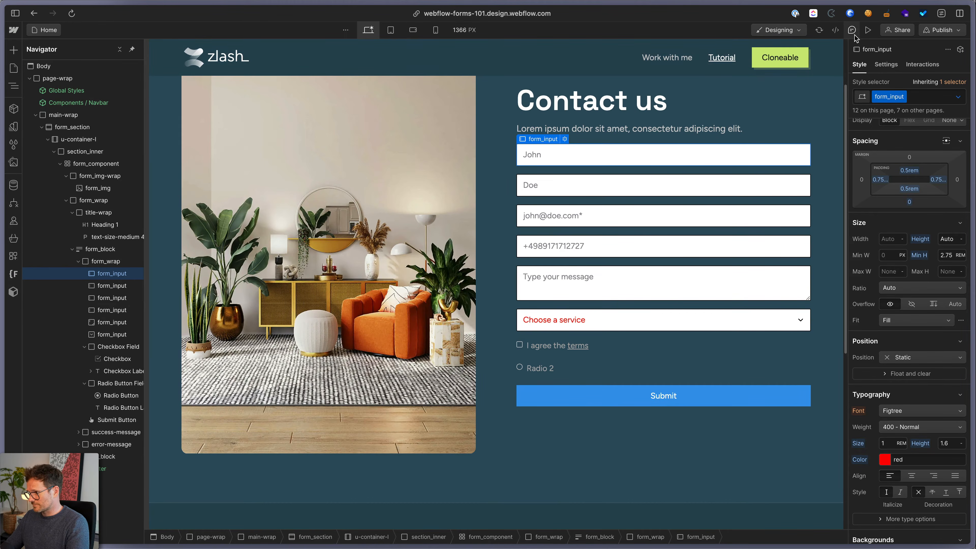
Preview the form, clear the test text from the first-name field, and return
click(868, 29)
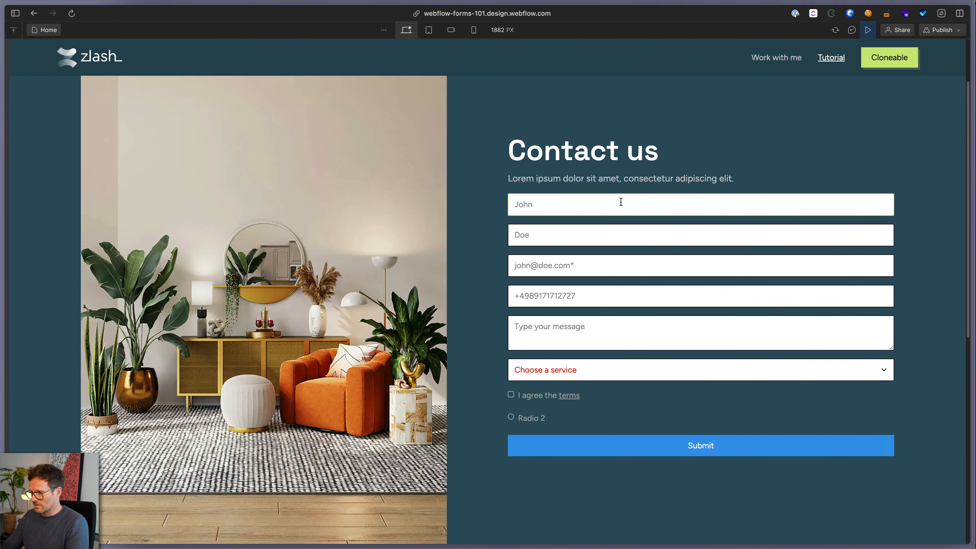
key(super+a)
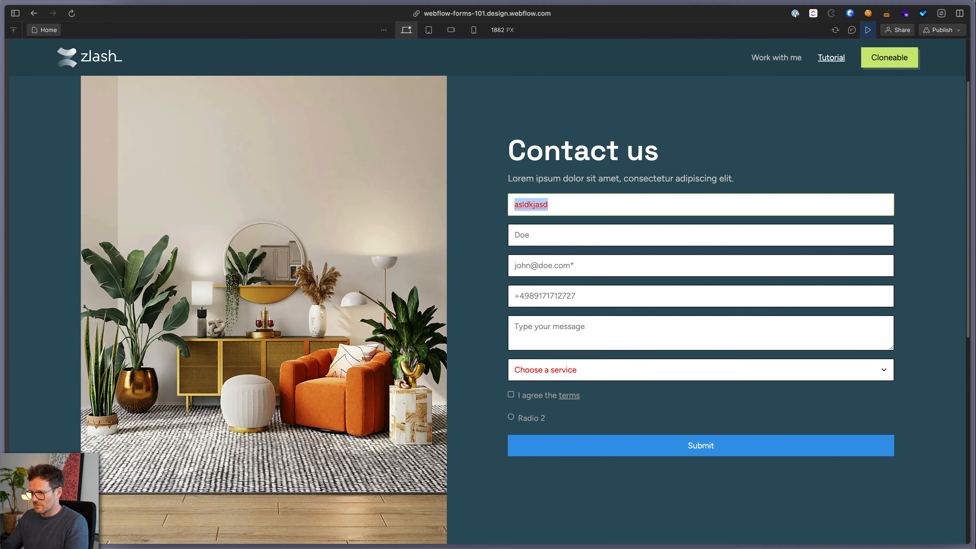
key(BackSpace)
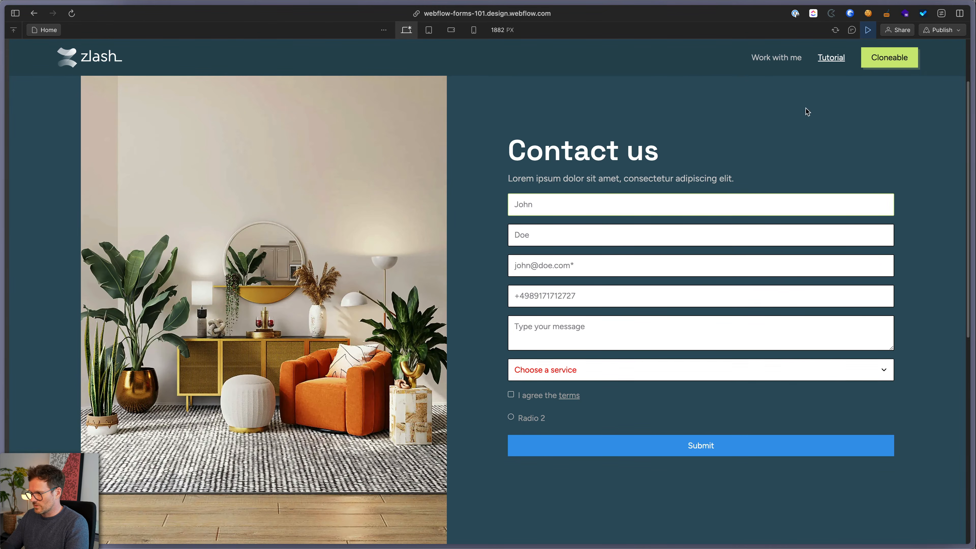
click(880, 129)
click(869, 29)
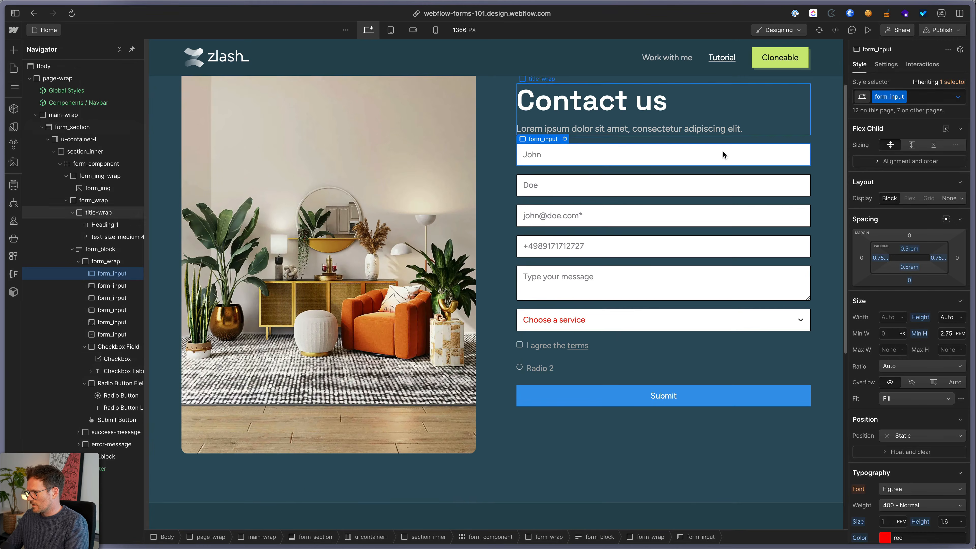
scroll(723, 152, down, 1)
Apply the existing form_checkbox class to the 'I agree' checkbox
click(519, 330)
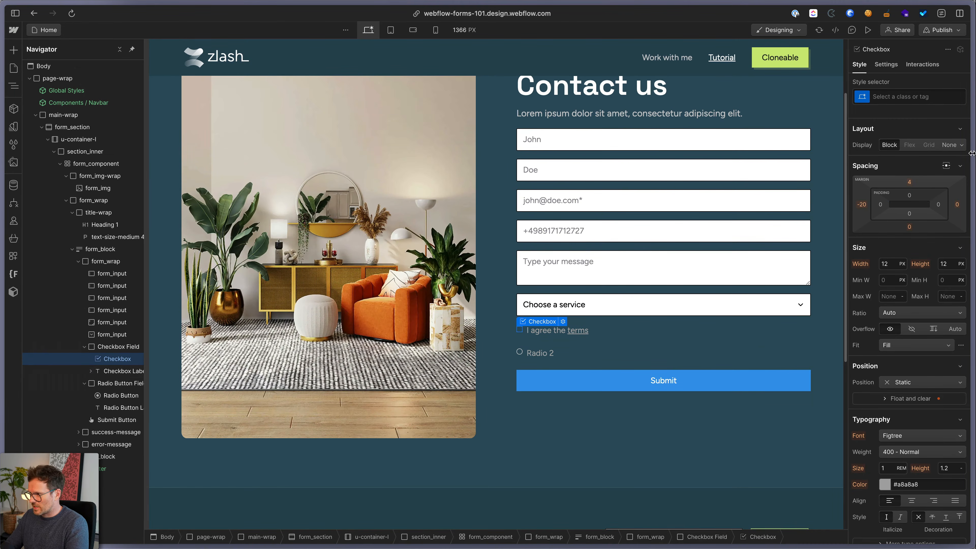
click(906, 97)
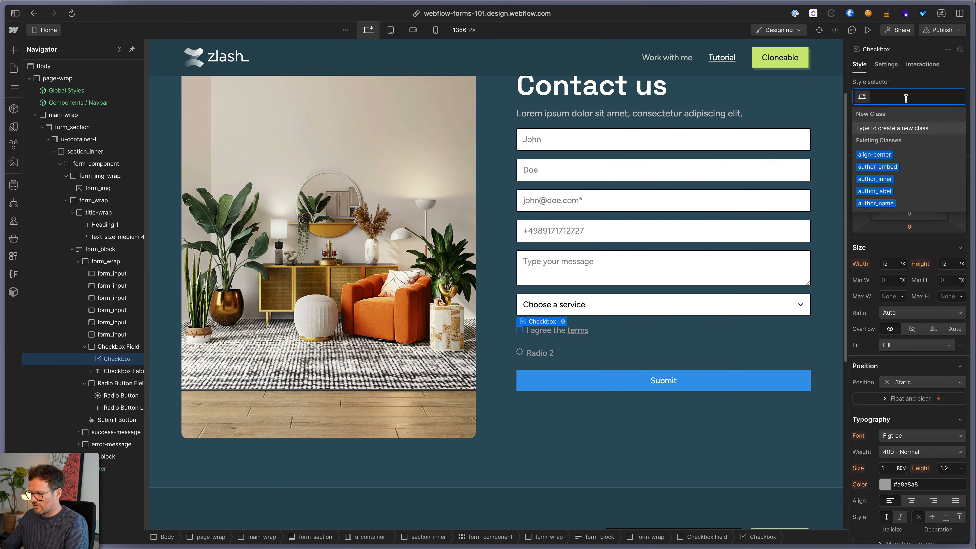
text(form_chec)
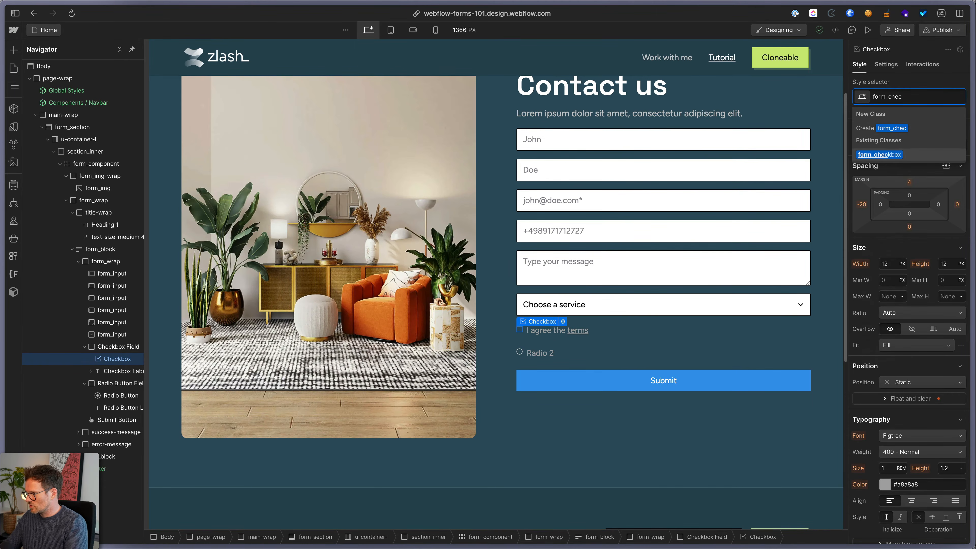
key(Return)
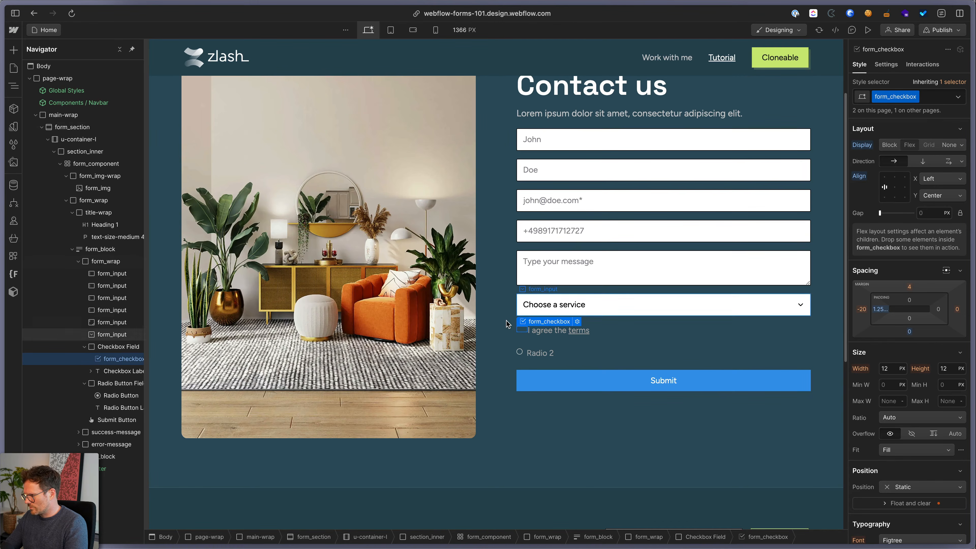
Give the checkbox label the form-checkbox-label class plus a text-color-white combo class
click(534, 331)
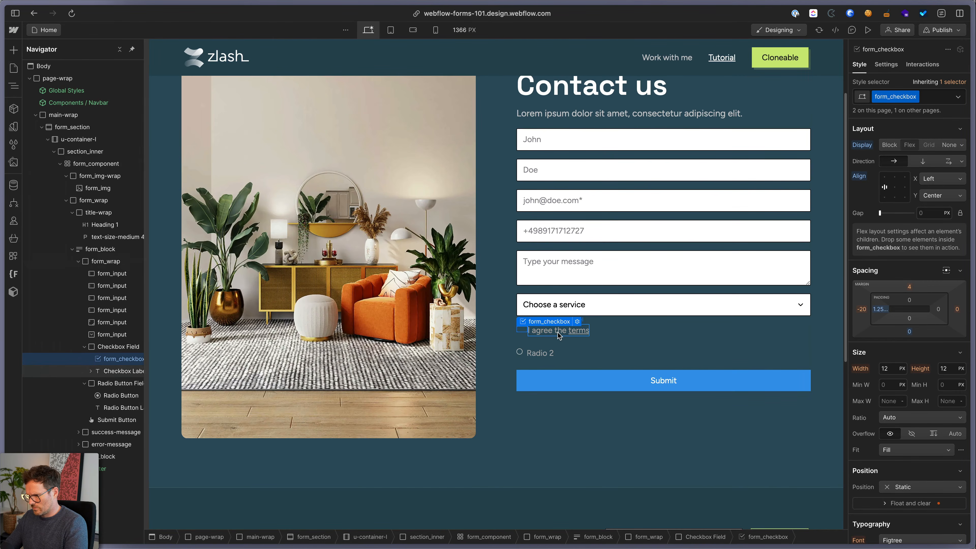
key(super+Return)
text(chec)
key(Down)
key(Down)
key(Down)
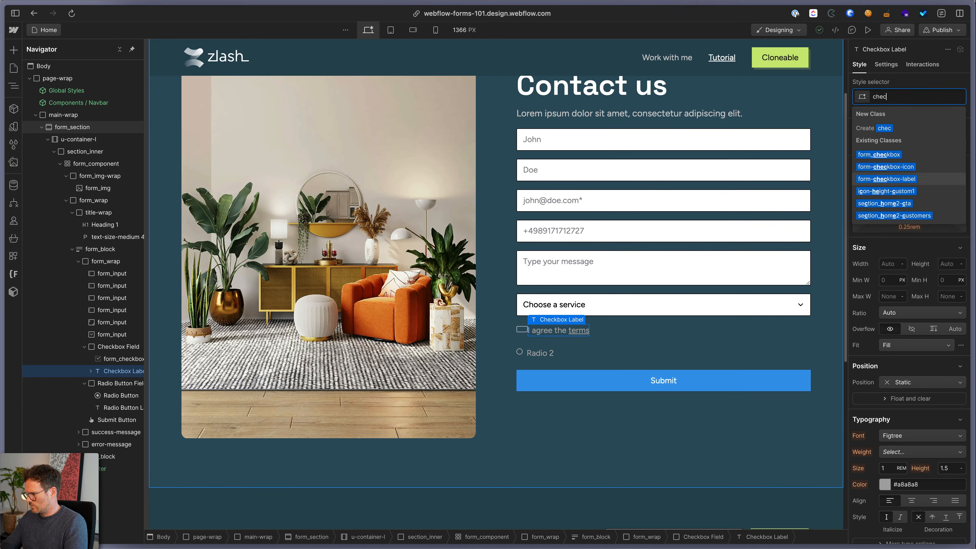
key(Return)
key(super+Return)
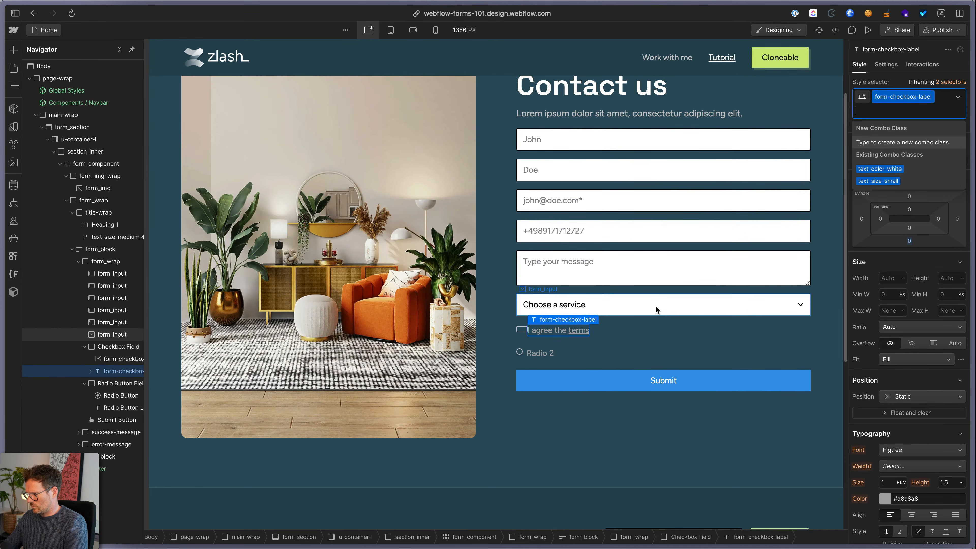
key(Down)
key(Down)
key(Up)
key(Return)
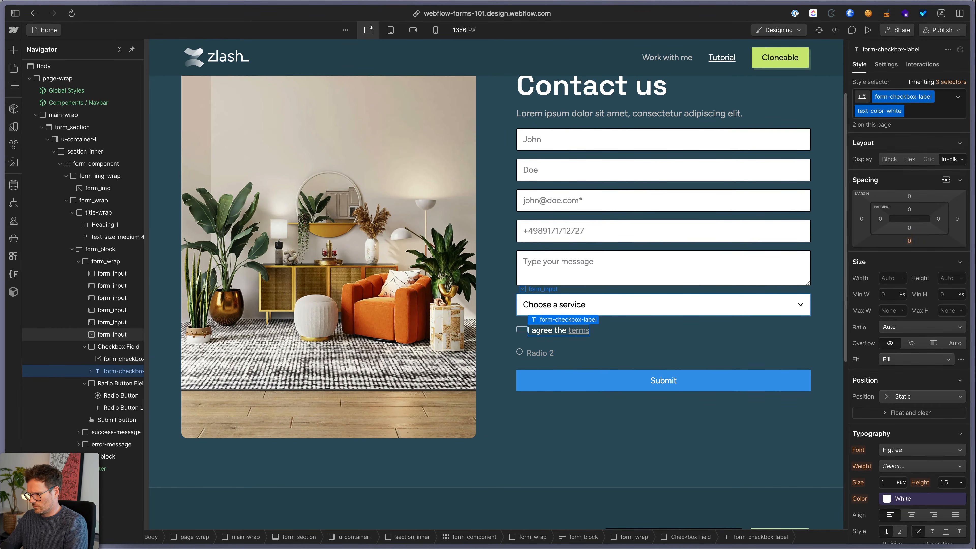
Apply the text-link class to the terms link
click(578, 333)
key(super+Return)
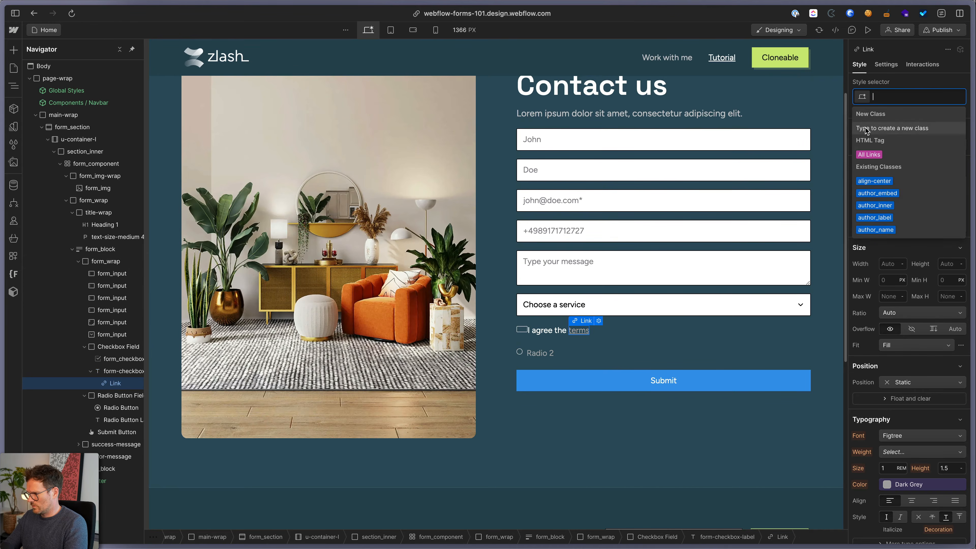
text(link)
key(Down)
key(Return)
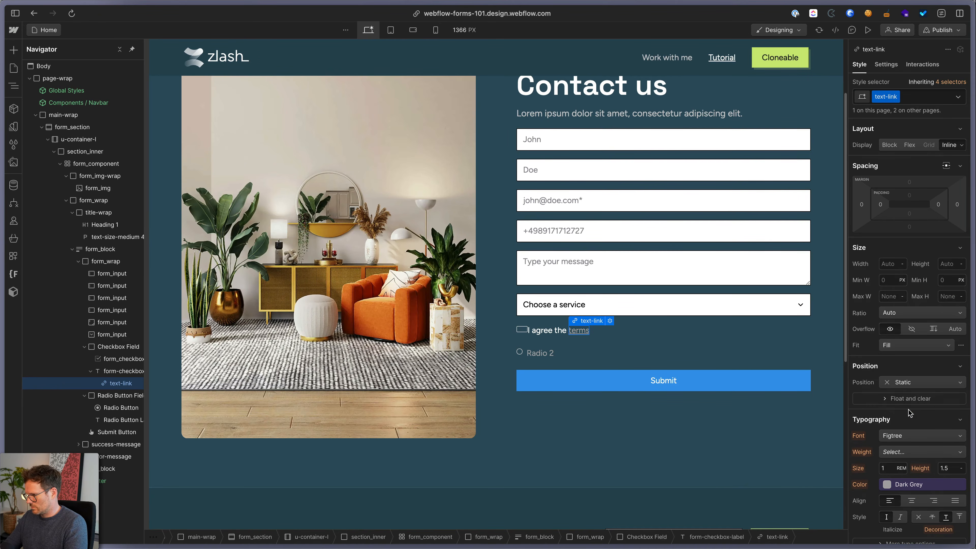
Color the terms link lime green, sampled from the Cloneable button, then reselect the checkbox
scroll(910, 413, down, 2)
click(903, 434)
click(892, 485)
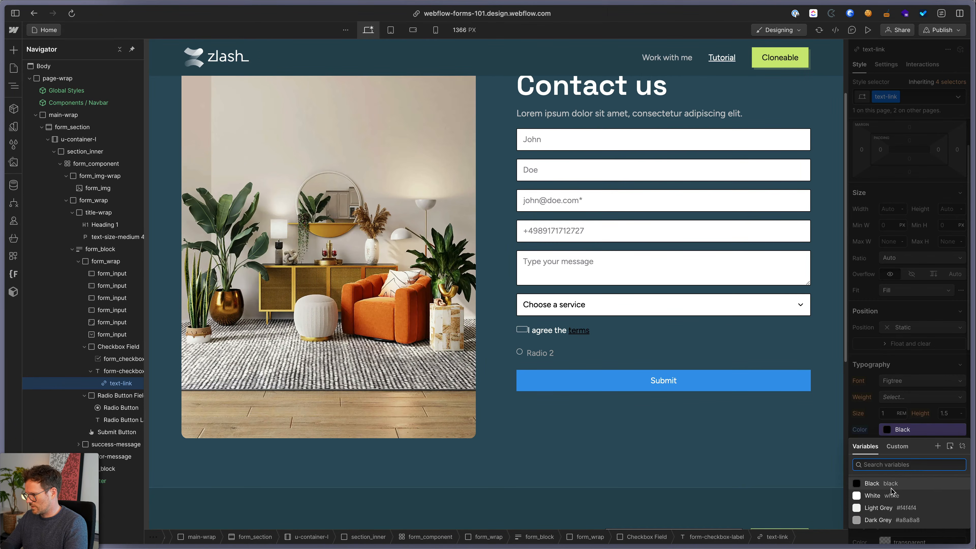
click(962, 447)
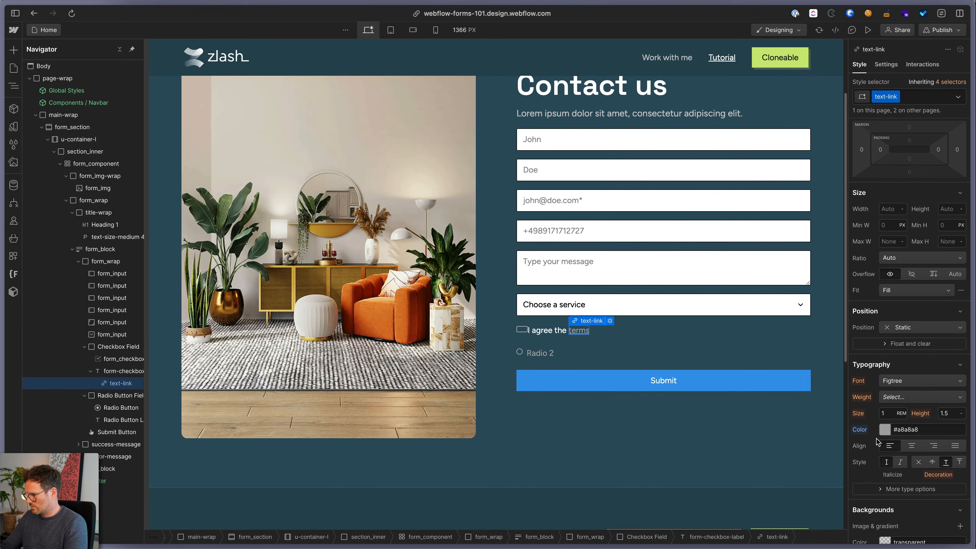
click(885, 430)
click(860, 352)
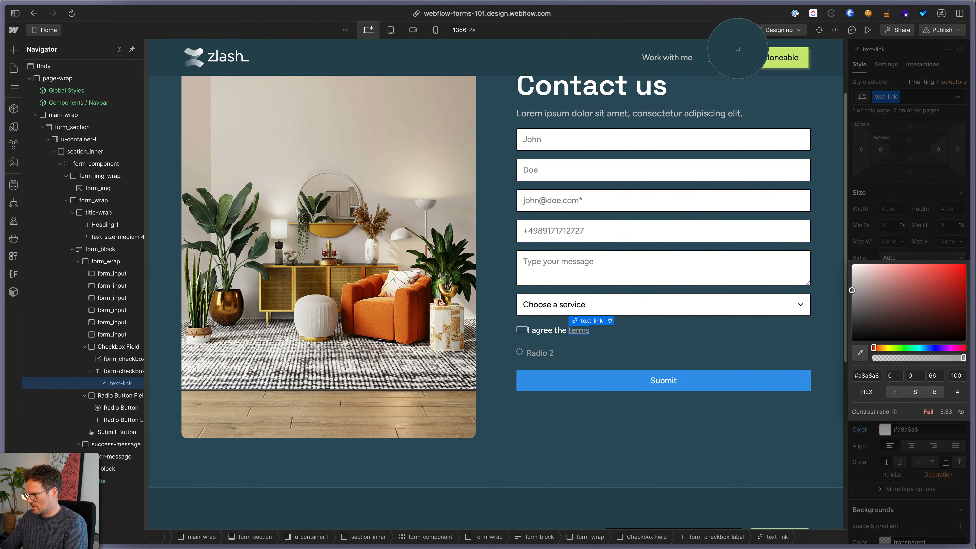
click(757, 54)
click(614, 332)
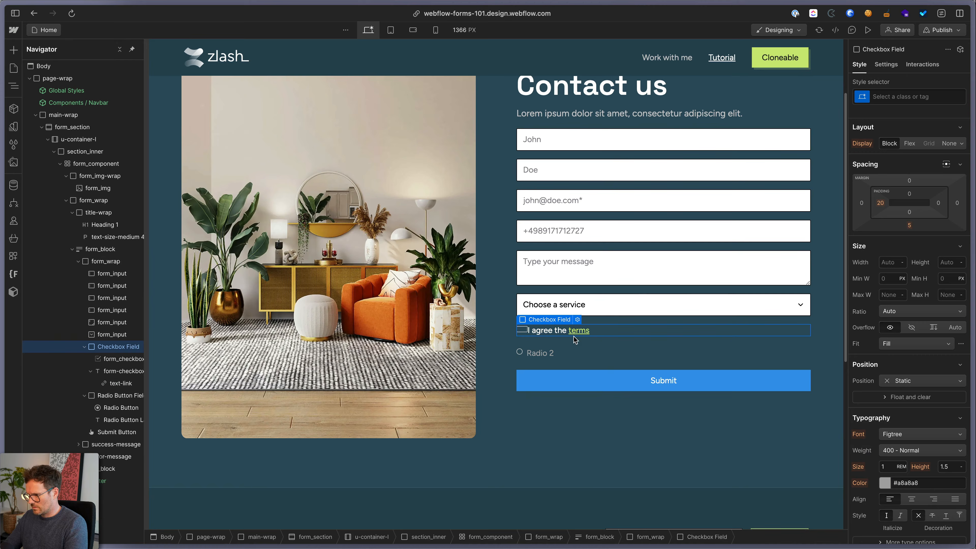
click(527, 329)
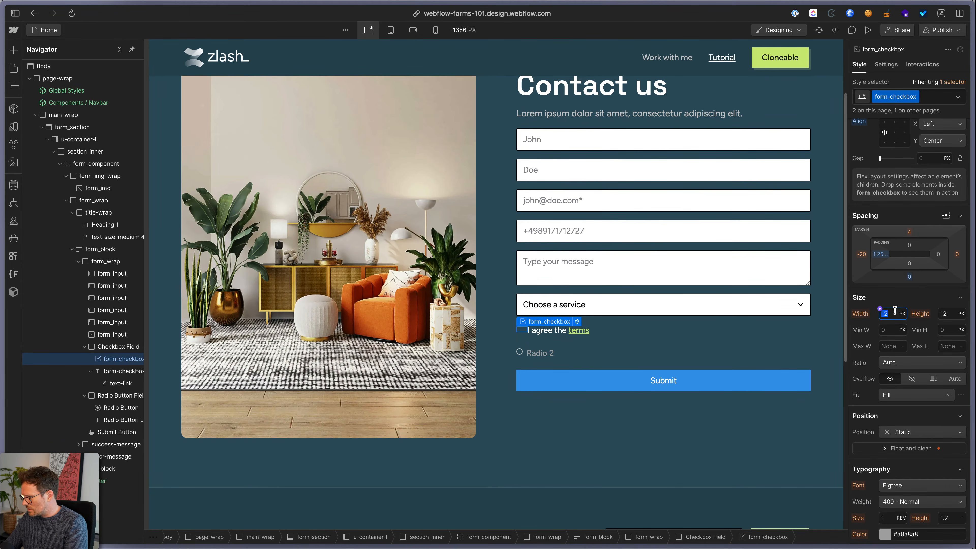
Size the checkbox to 1.125rem wide and high and remove its left padding
text(1.)
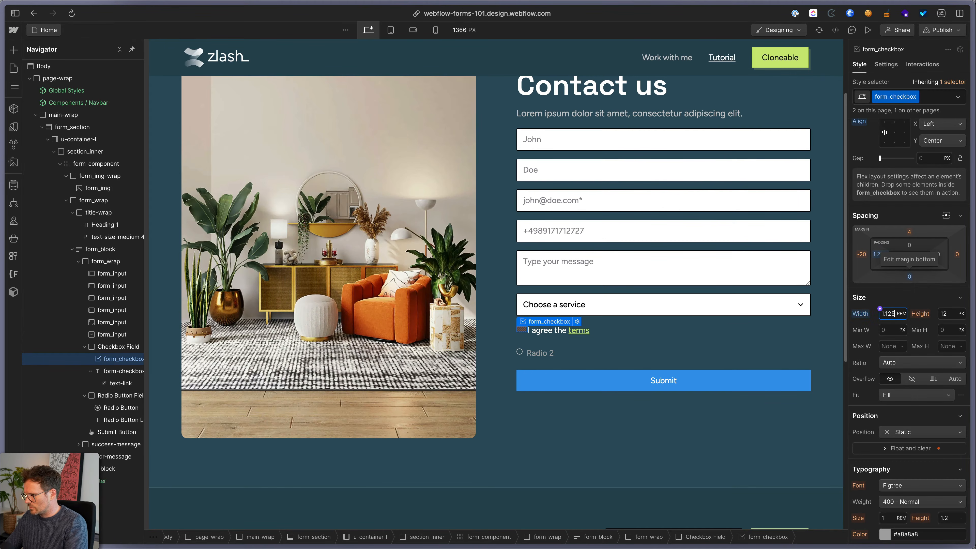
text(125)
key(Return)
key(super+c)
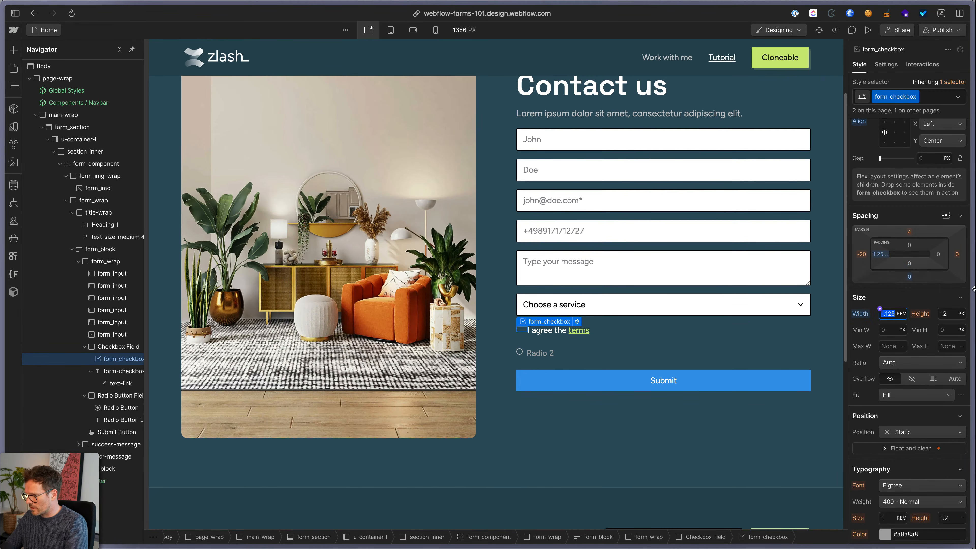
click(952, 316)
key(super+v)
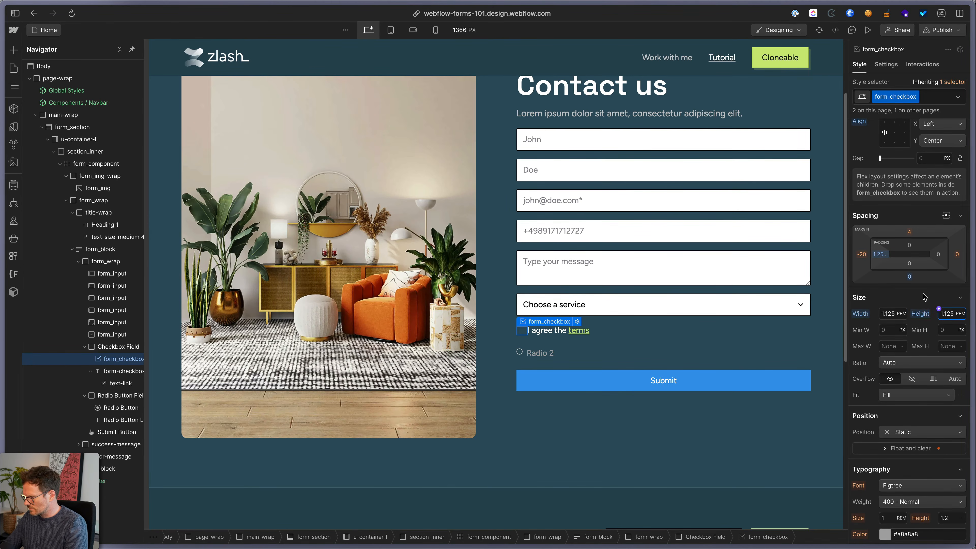
alt+click(878, 255)
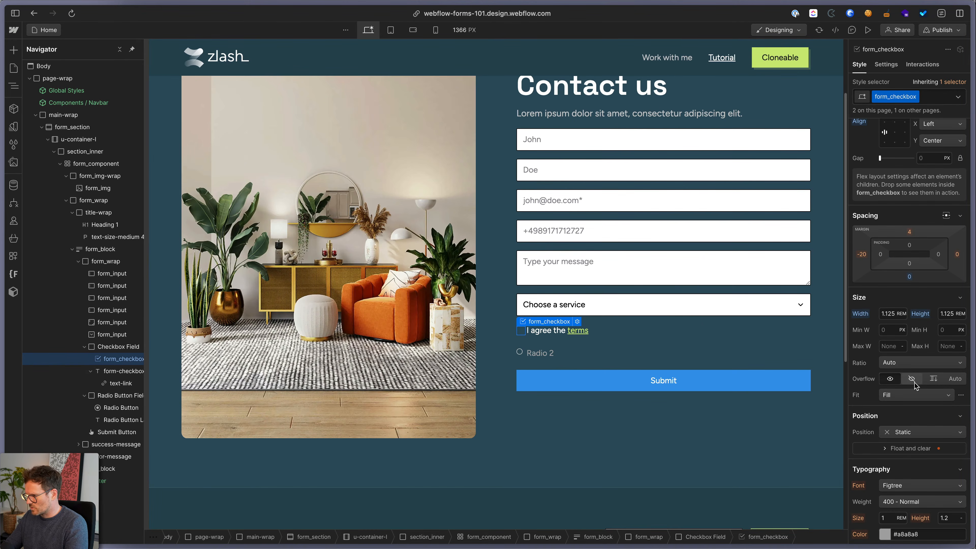
Give the checkbox a white border and a 0.5rem right margin
scroll(914, 383, down, 2)
scroll(915, 384, down, 8)
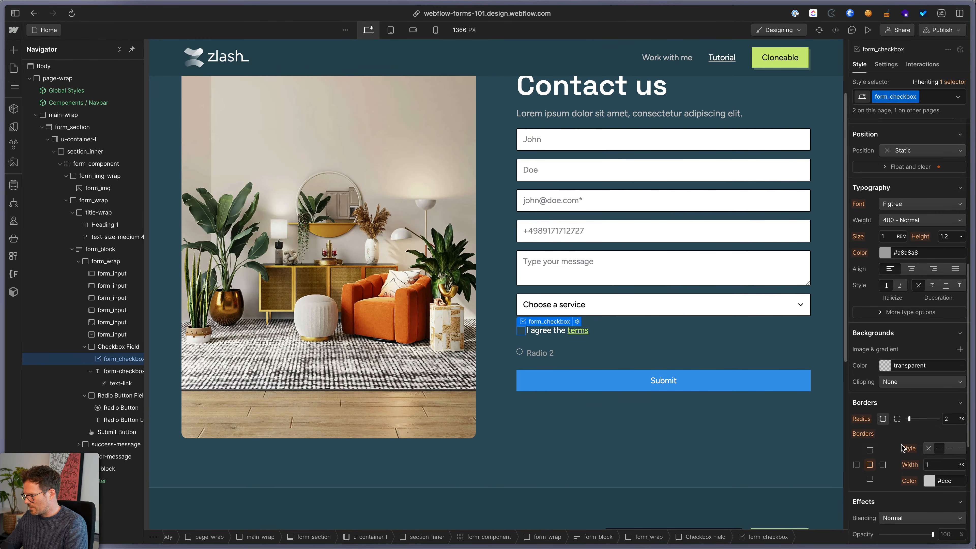
click(944, 479)
text(white)
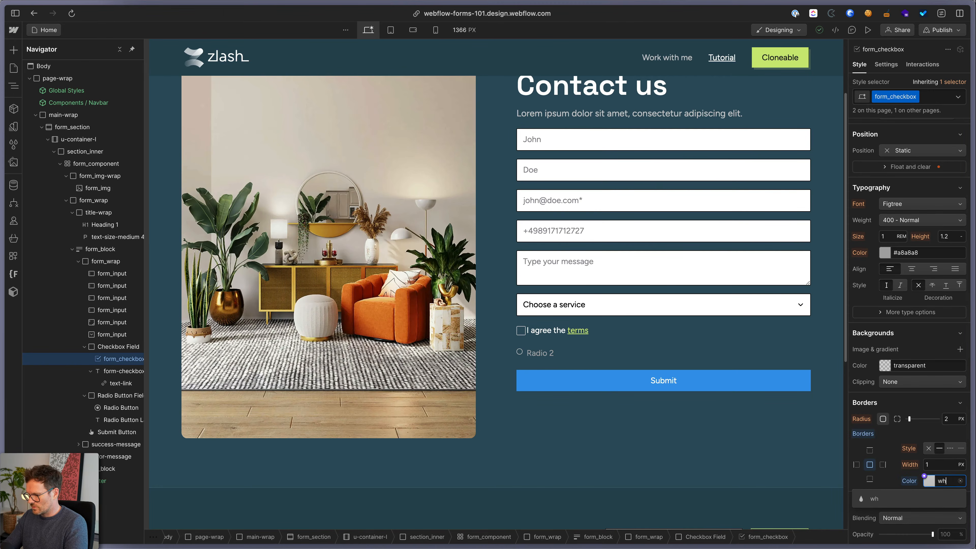
key(Return)
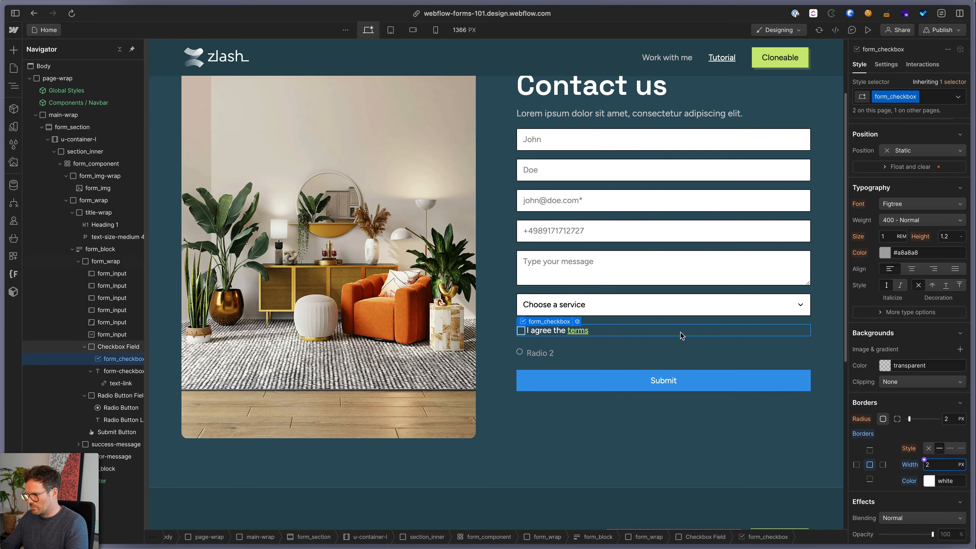
scroll(951, 216, up, 8)
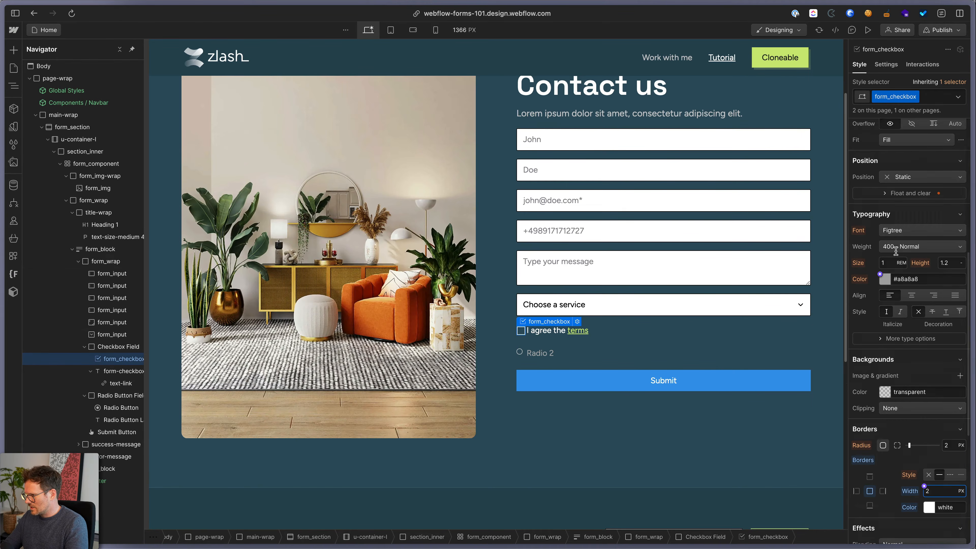
click(956, 309)
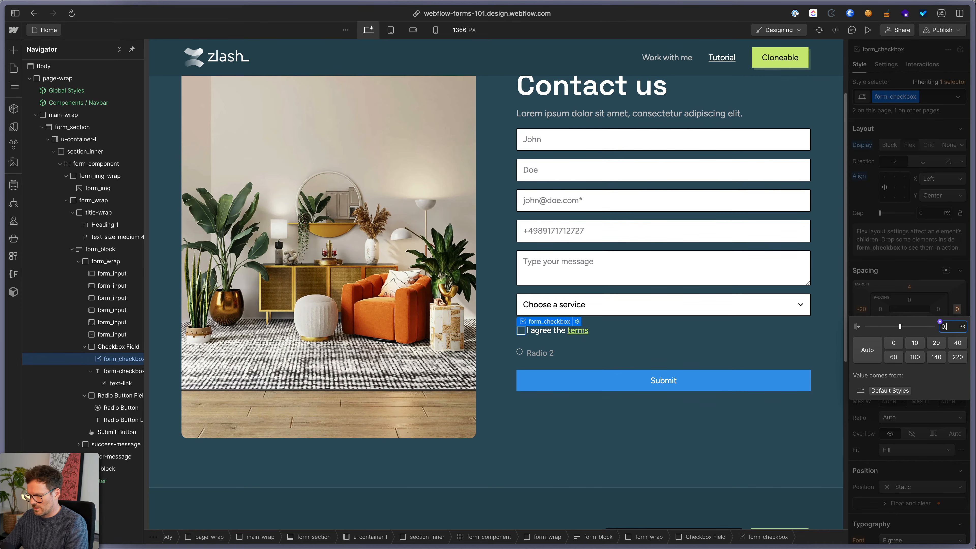
text(.)
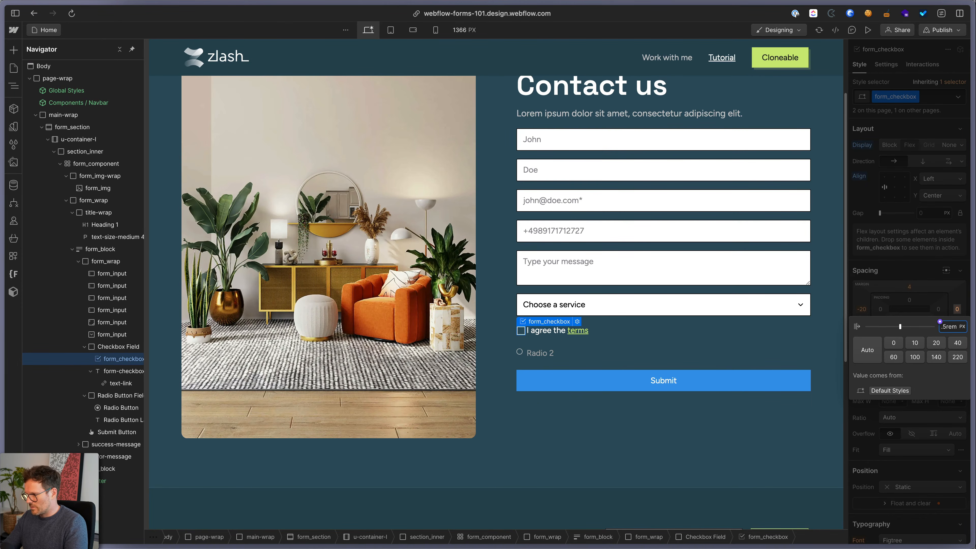
text(5rem)
key(Return)
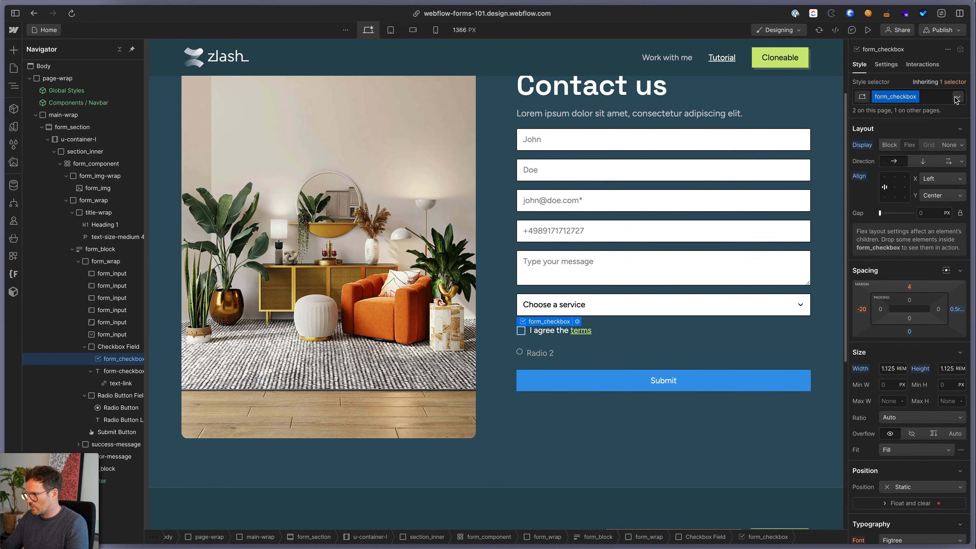
In the checkbox's Checked state, set the background to the Cloneable button's lime green
click(958, 98)
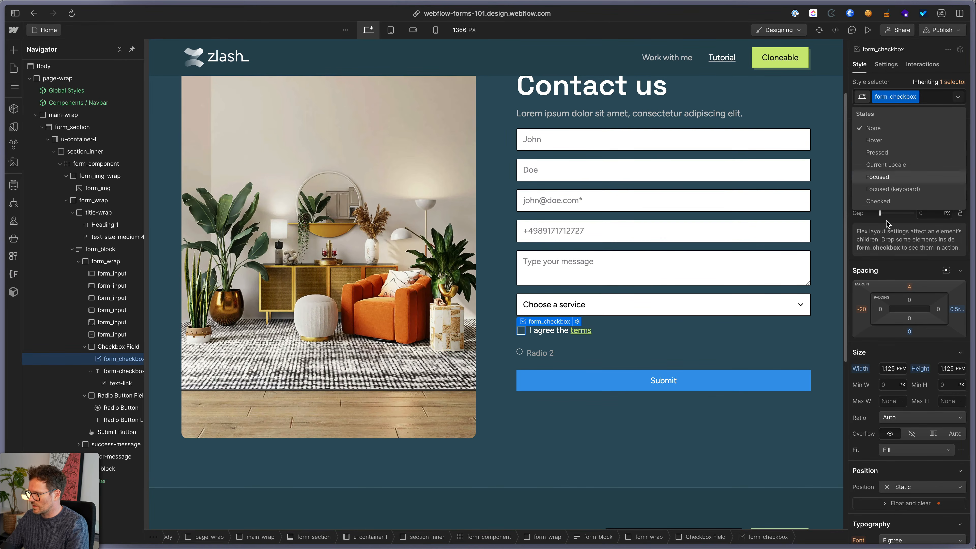
click(878, 202)
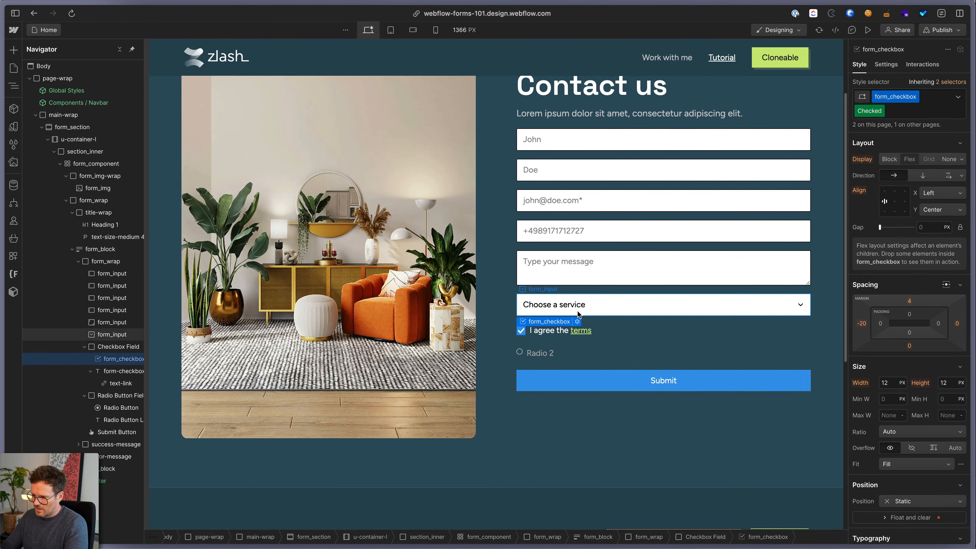
scroll(877, 409, down, 7)
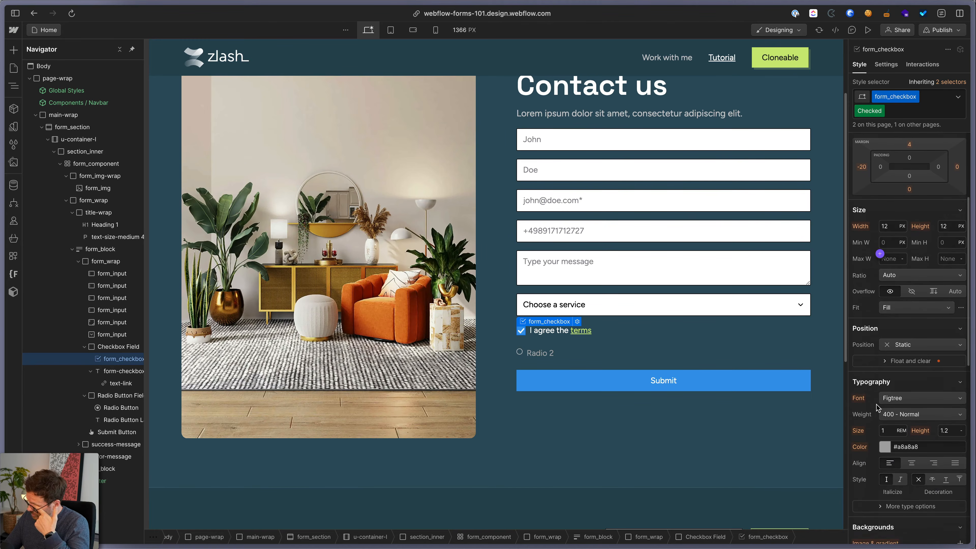
scroll(878, 419, down, 1)
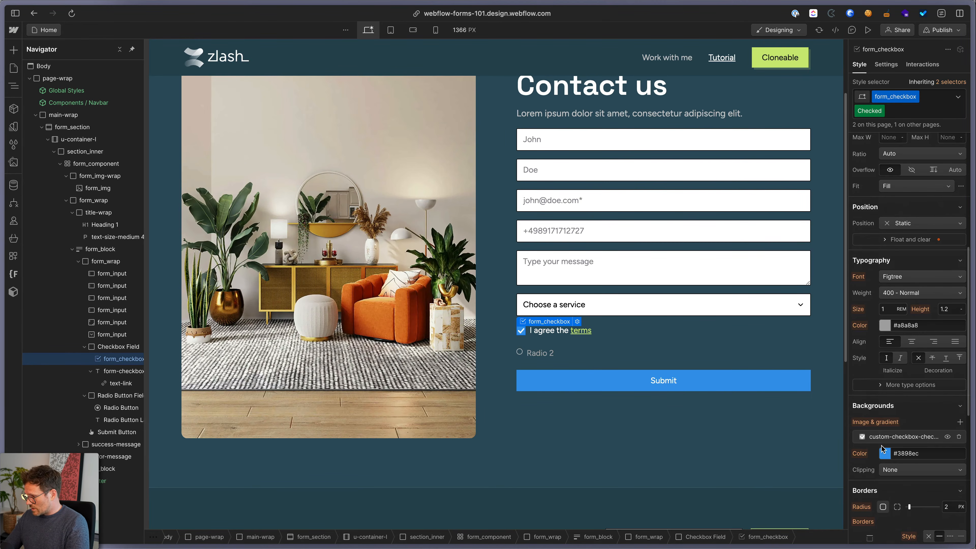
click(884, 453)
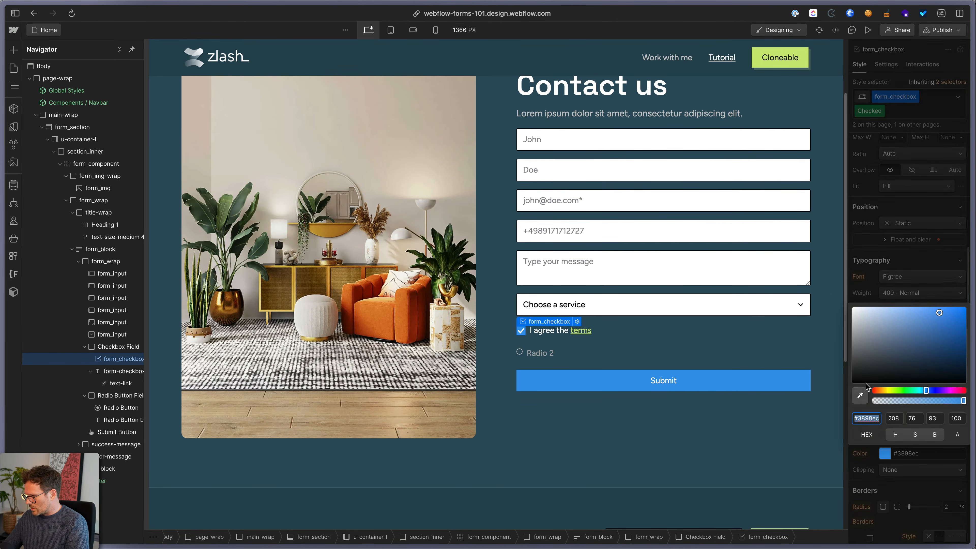
click(861, 394)
click(754, 52)
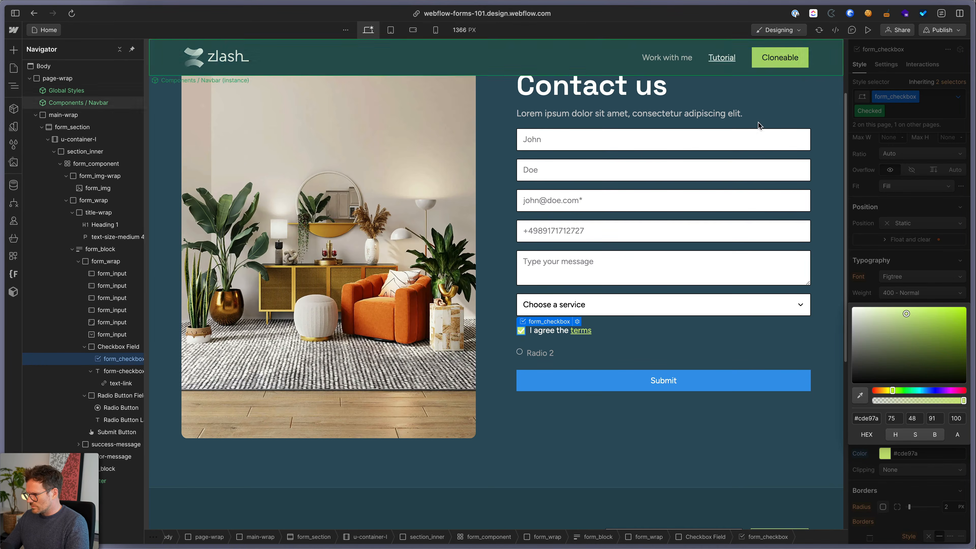
click(912, 263)
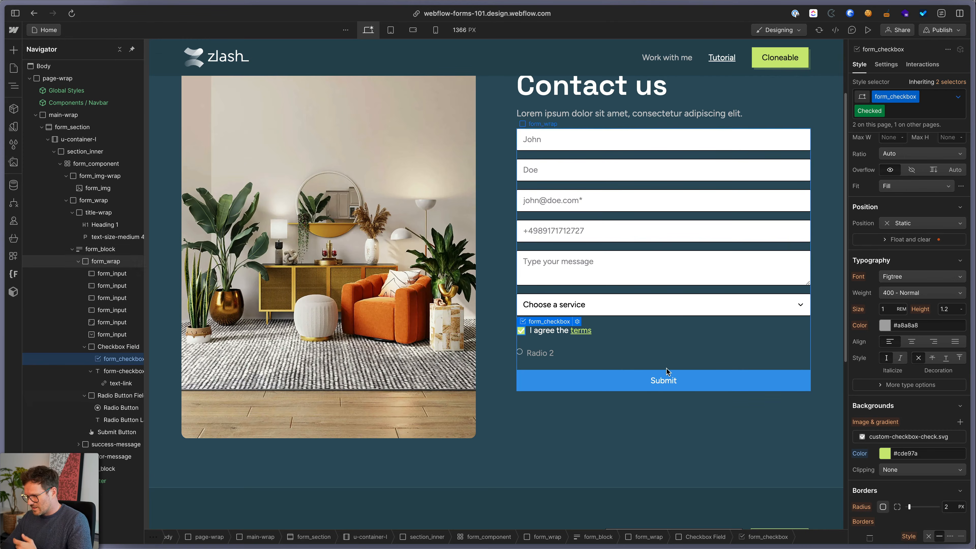
Use check 1.svg from Assets as the Checked-state background image
click(888, 438)
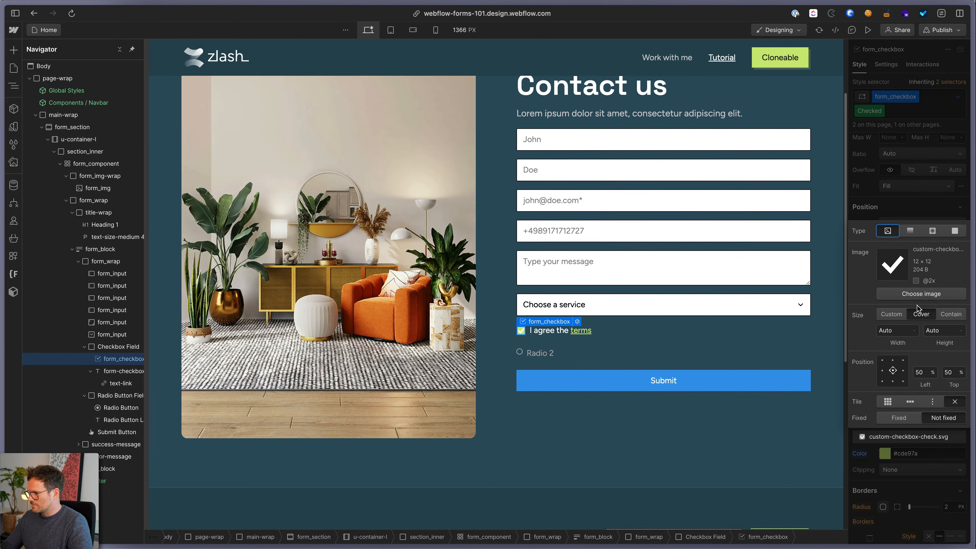
click(918, 294)
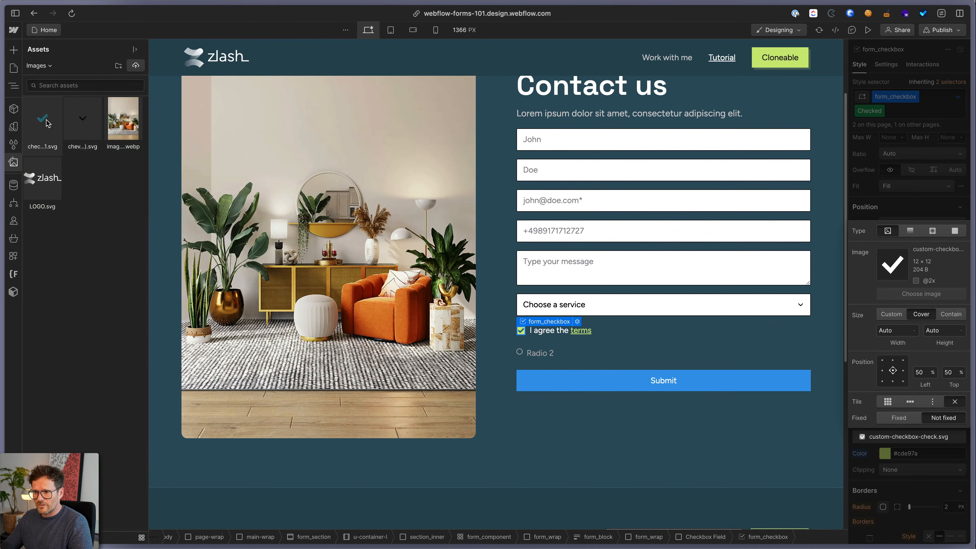
click(43, 122)
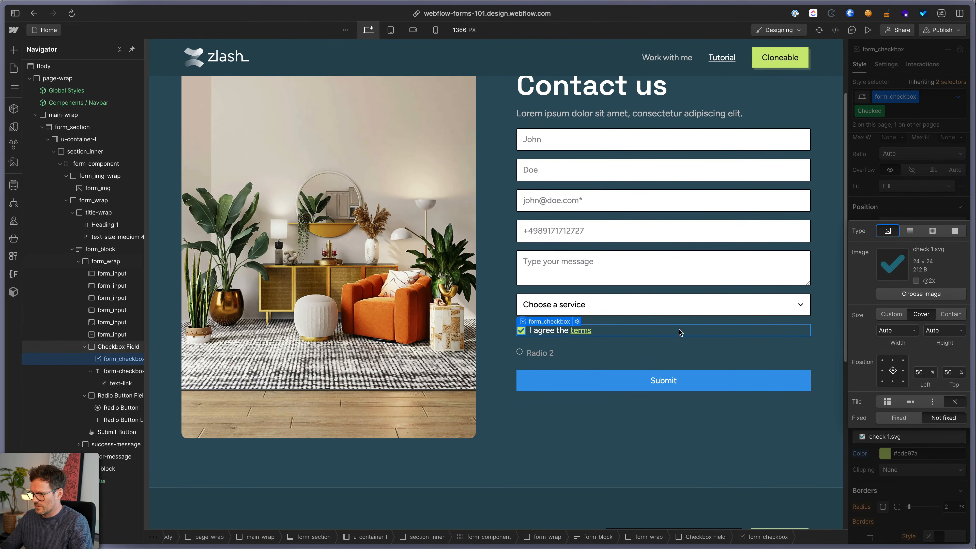
click(543, 354)
Give the Radio 2 label the text-color-white and form-checkbox-label classes
key(super+Return)
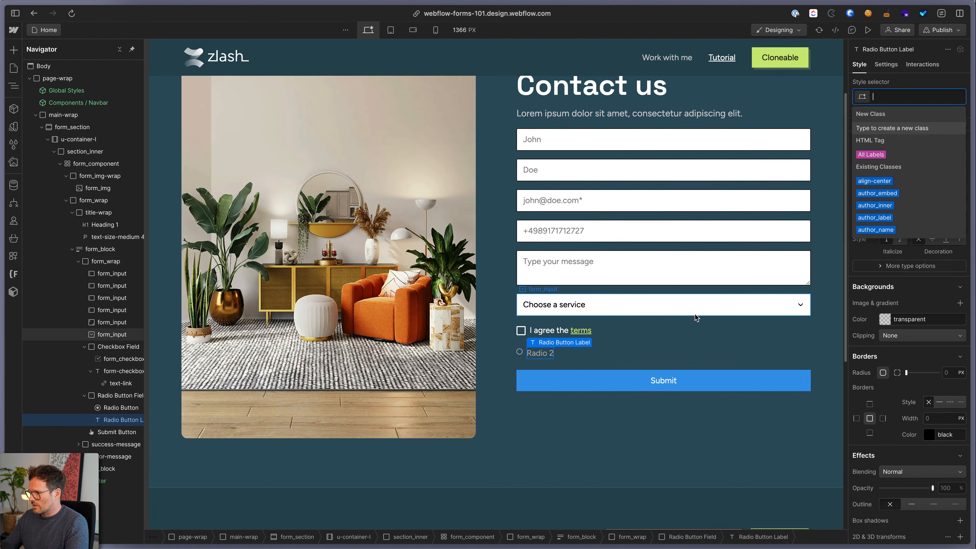
text(te)
click(911, 232)
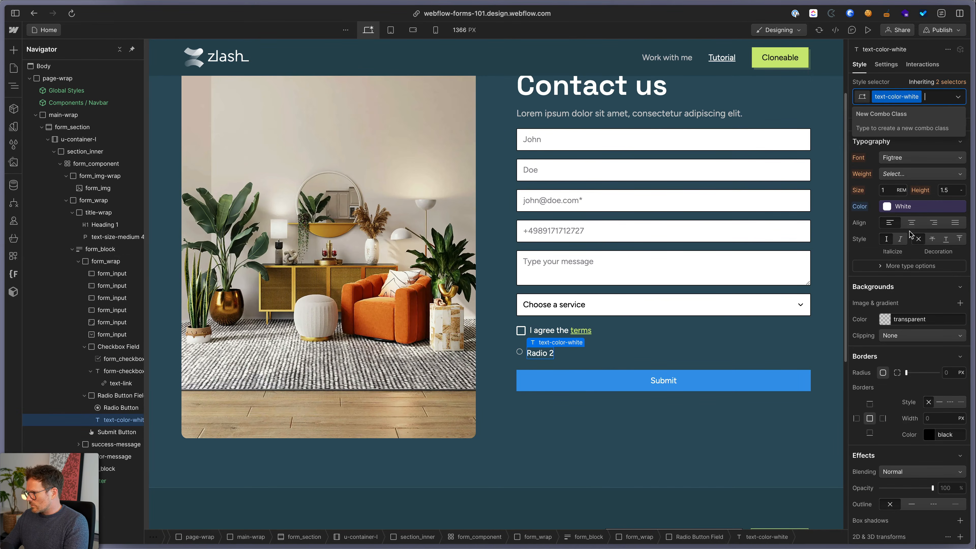
text(check)
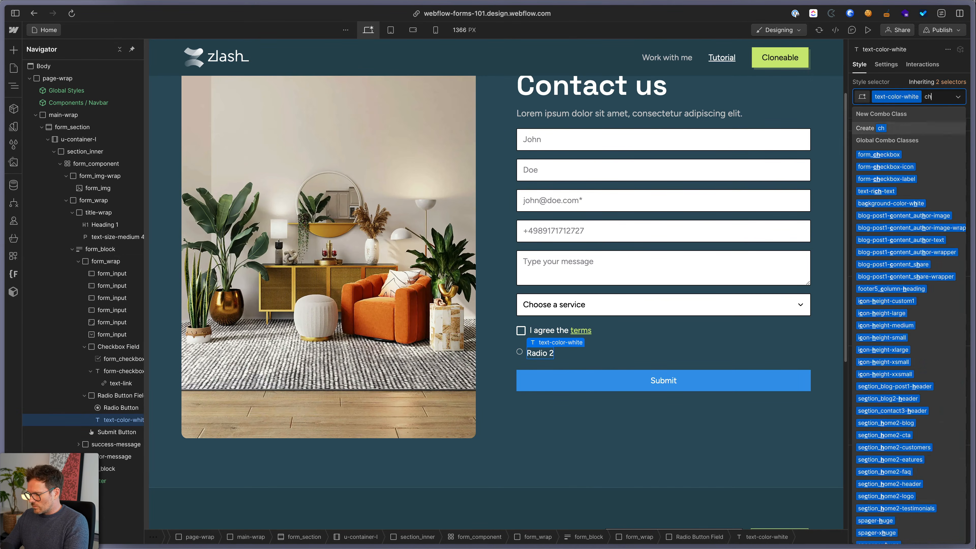
key(Down)
key(Down)
key(Down)
key(Return)
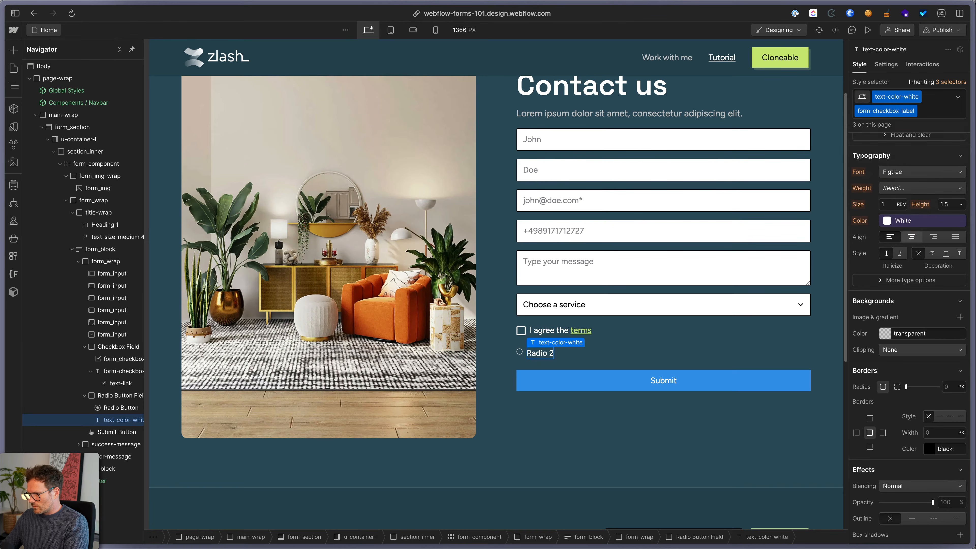
Create a new form_radio class on the radio button, then select the Submit button
click(520, 352)
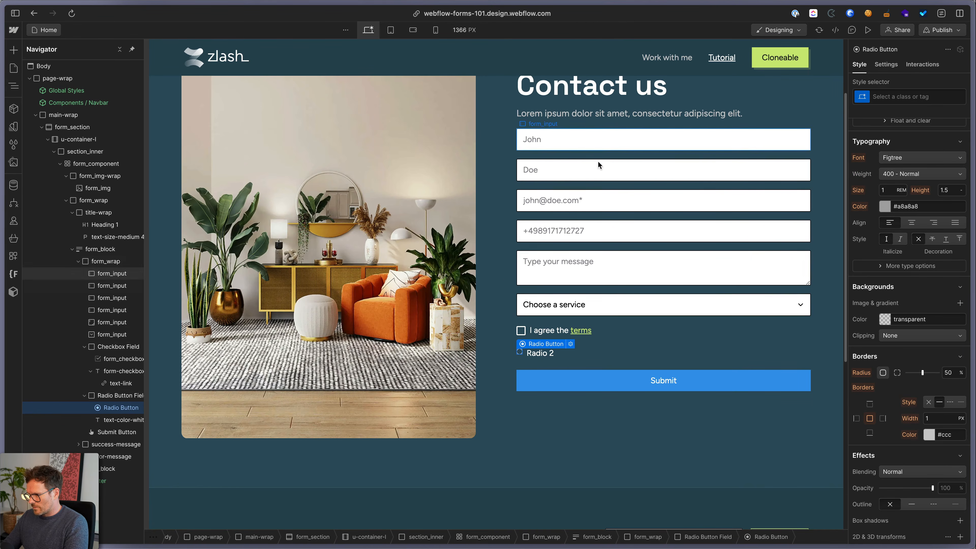
key(super+Return)
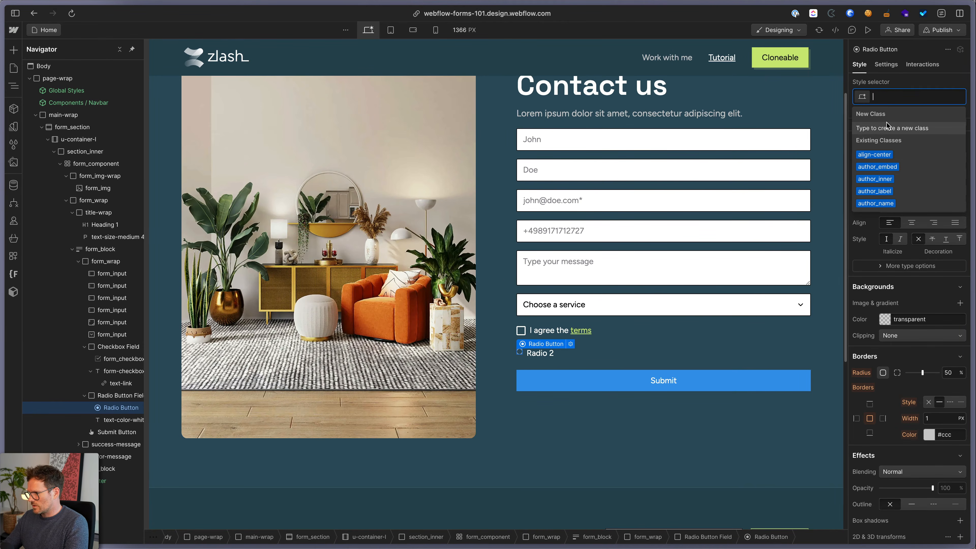
text(form_radio)
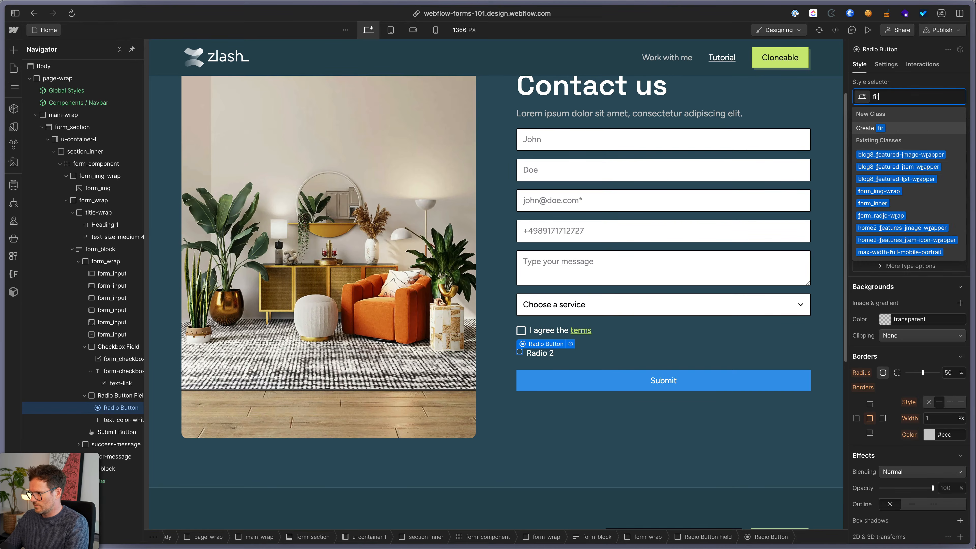
key(Return)
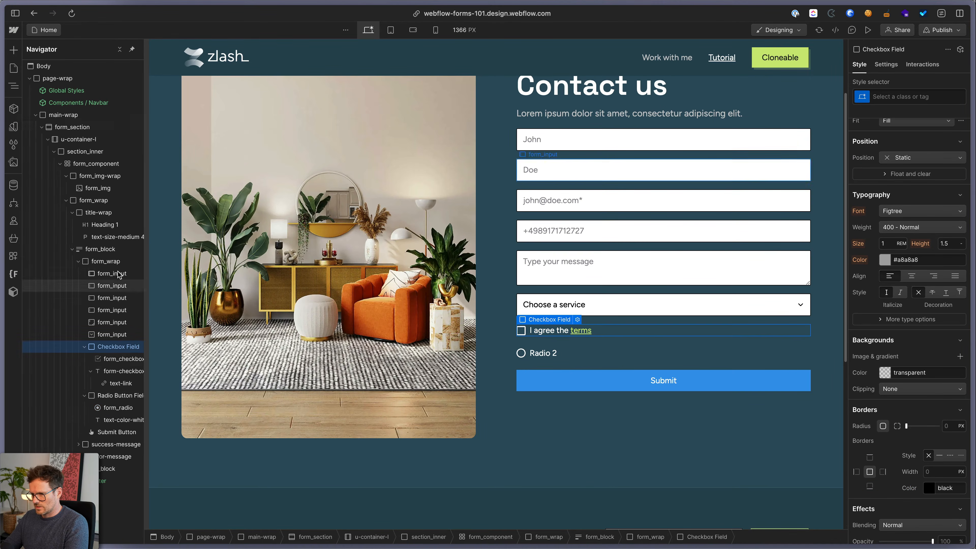
click(577, 140)
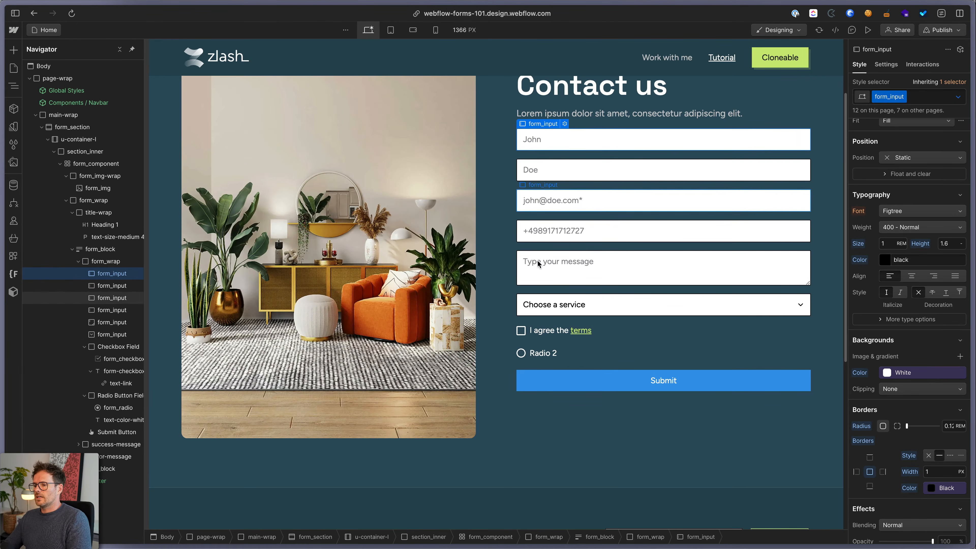
click(572, 377)
Apply the existing form_button class to the Submit button and review its lime styling and shadow
key(super+Return)
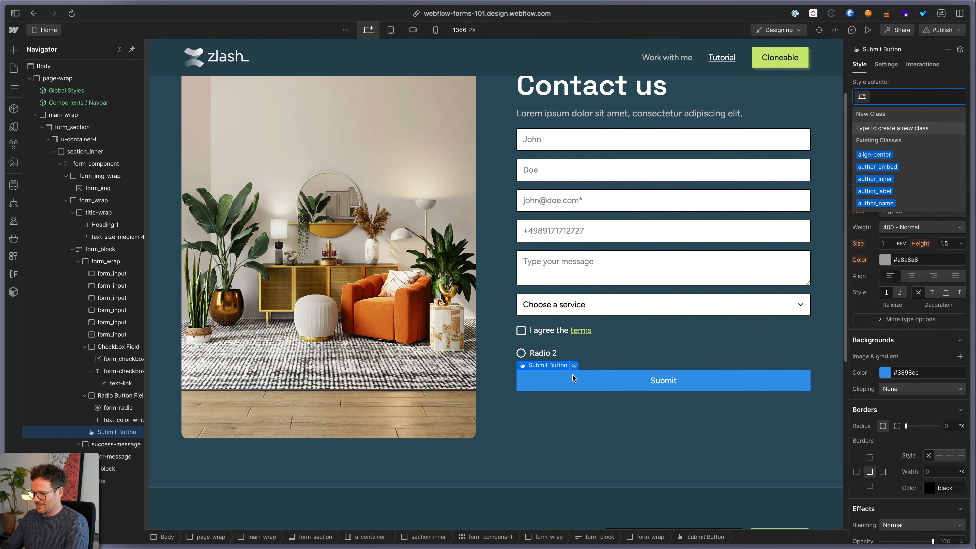
text(form_button)
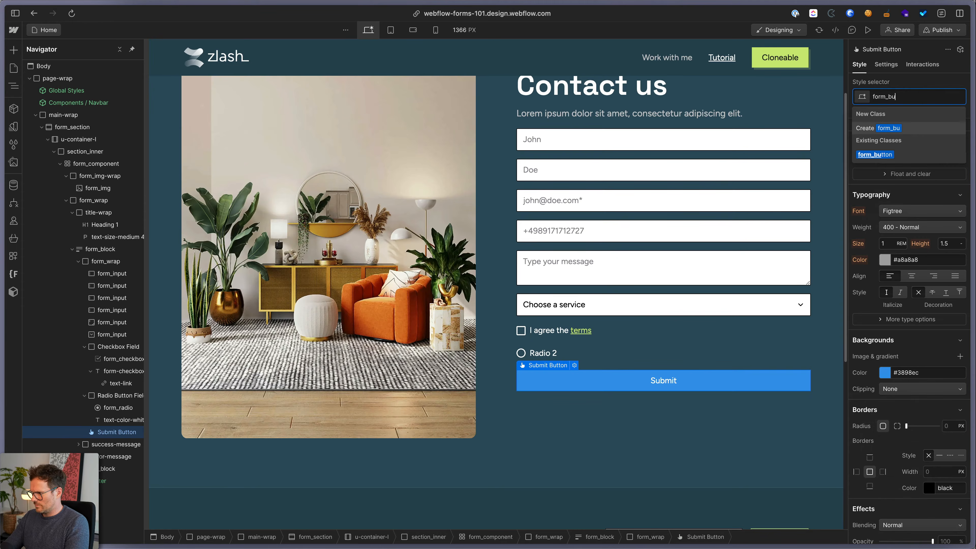
key(Down)
key(Return)
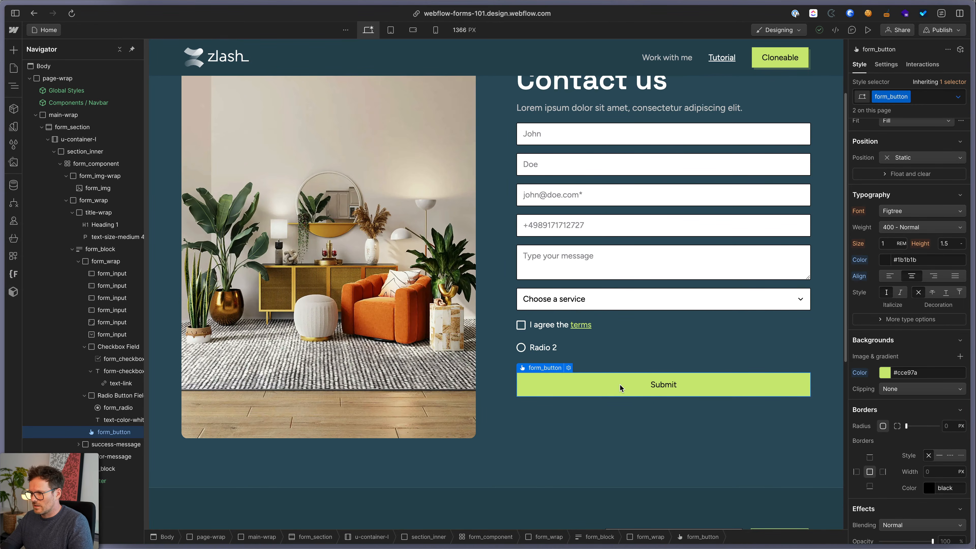
scroll(913, 448, down, 3)
scroll(912, 448, down, 5)
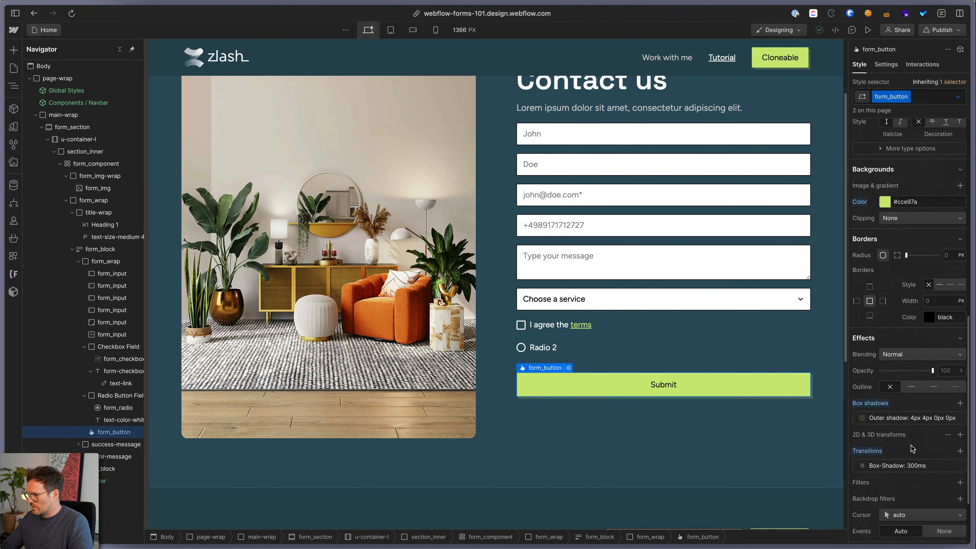
scroll(909, 445, down, 2)
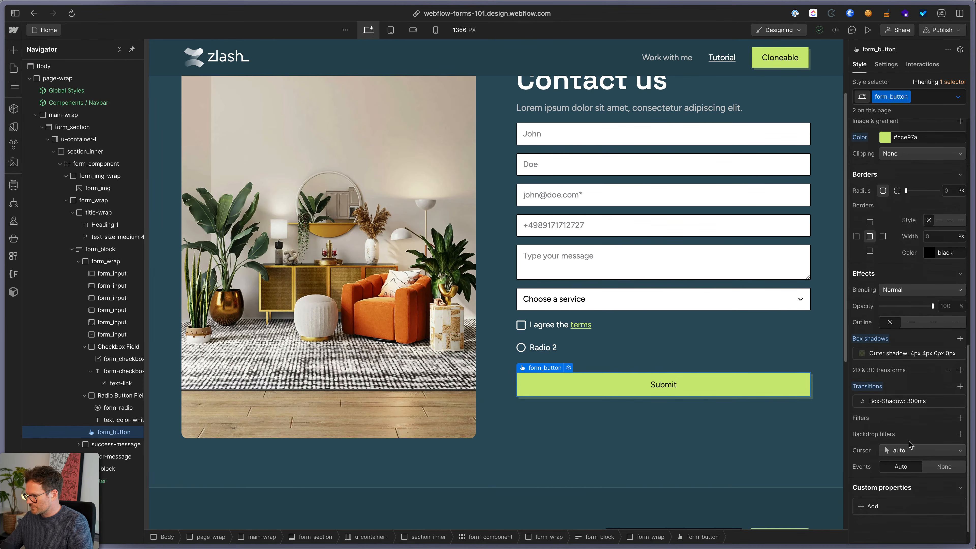
scroll(909, 442, up, 3)
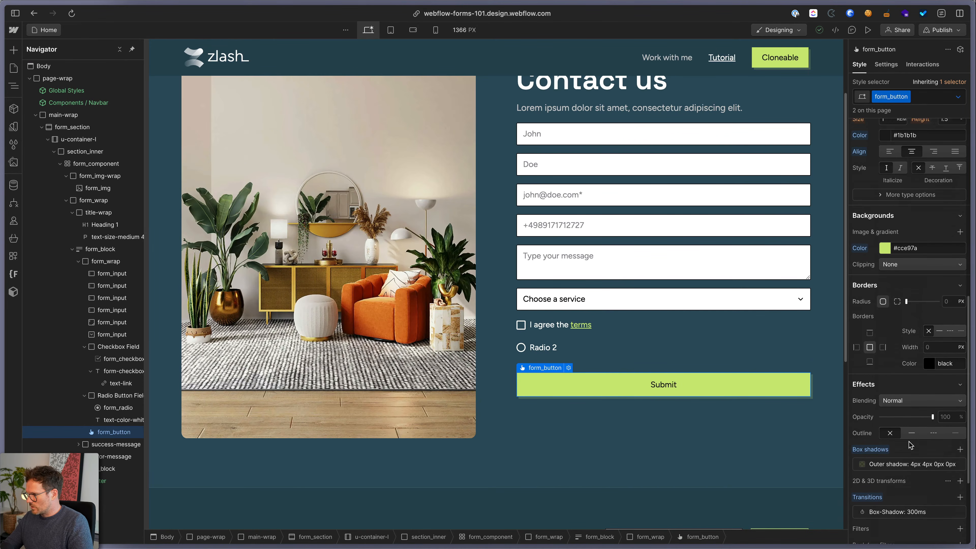
Add check 1.svg as a no-repeat, left-centre background image on the Submit button
click(959, 244)
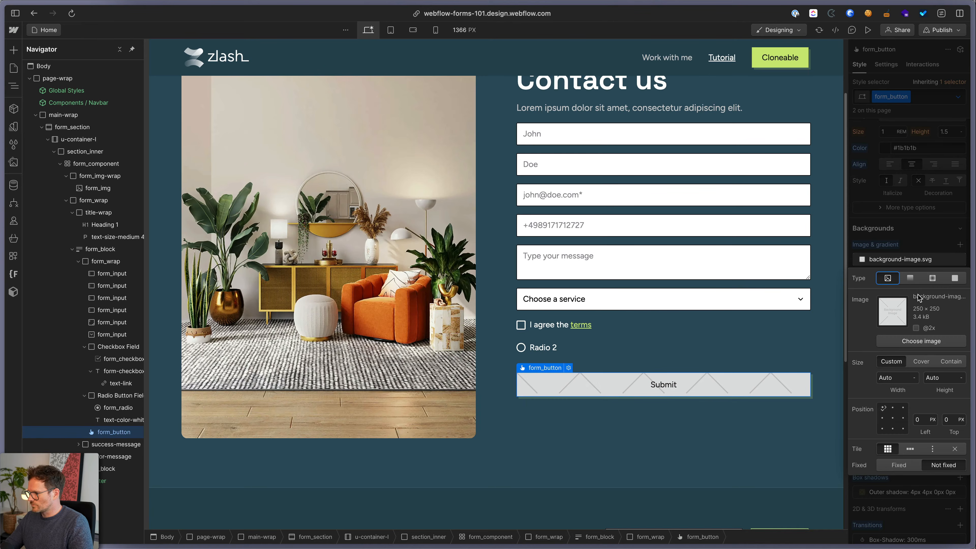
click(921, 341)
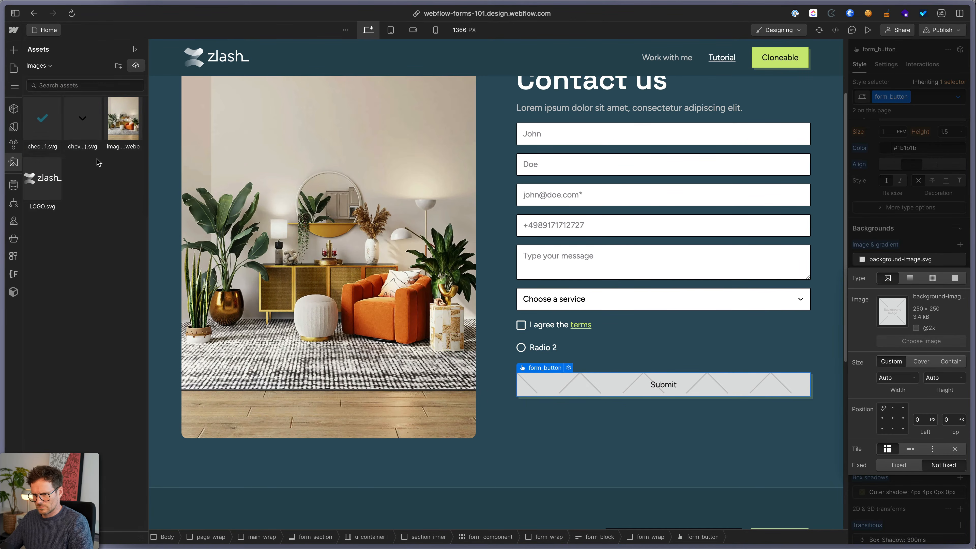
click(58, 127)
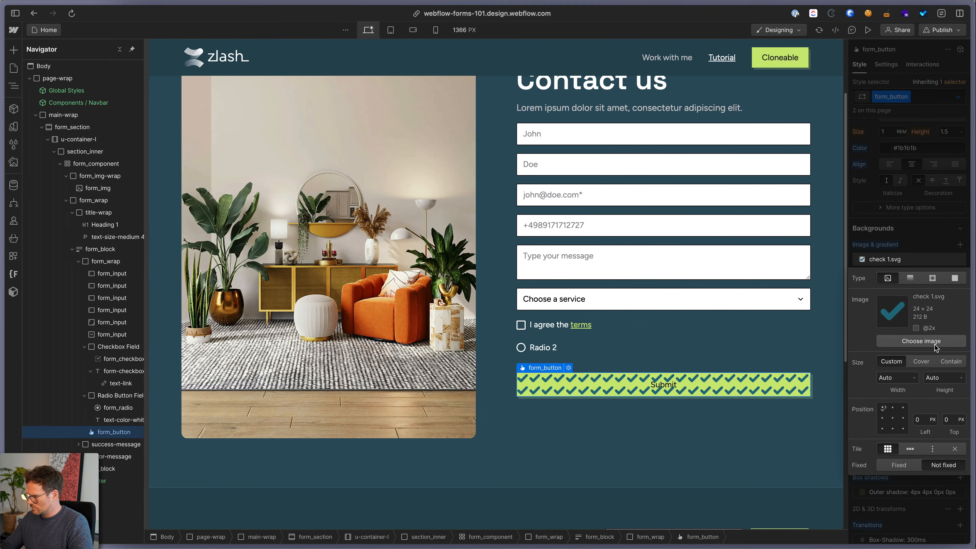
click(883, 418)
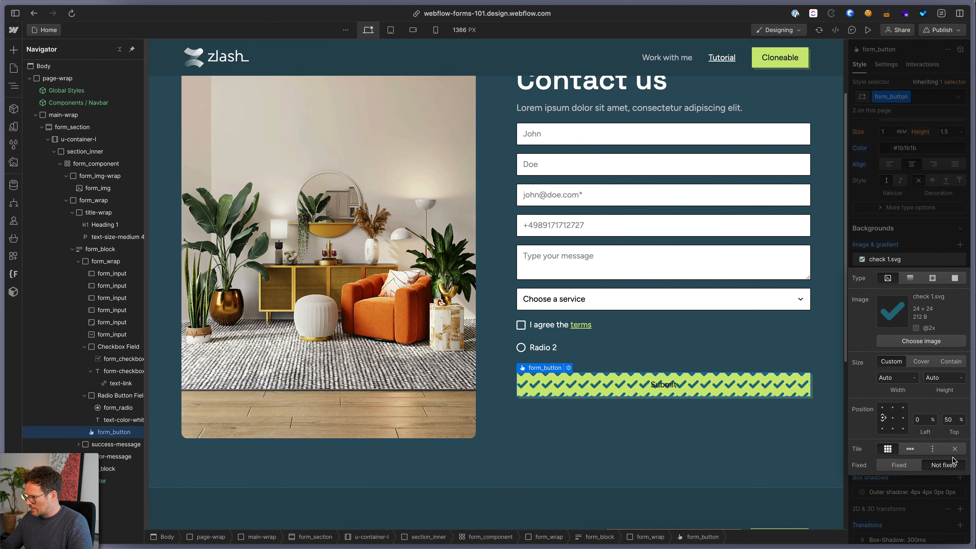
click(956, 450)
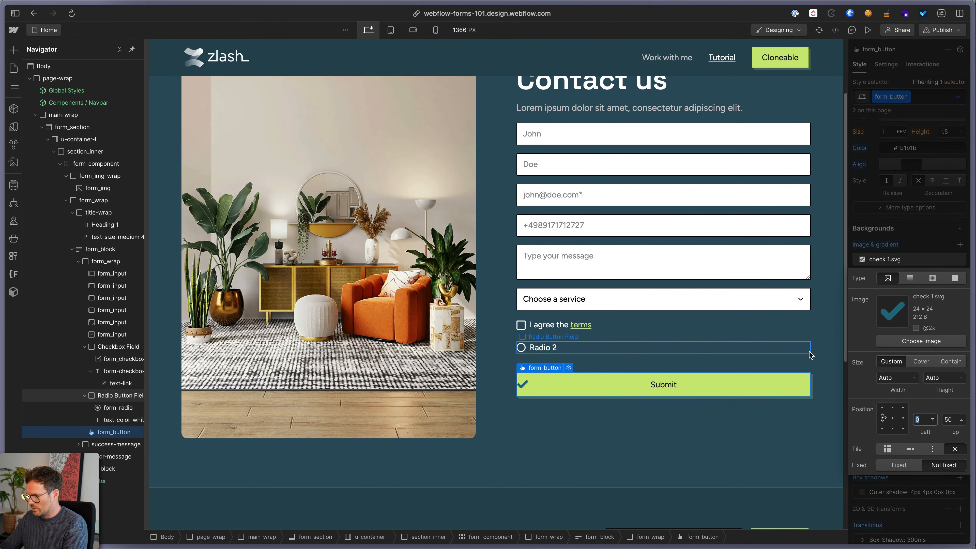
key(Return)
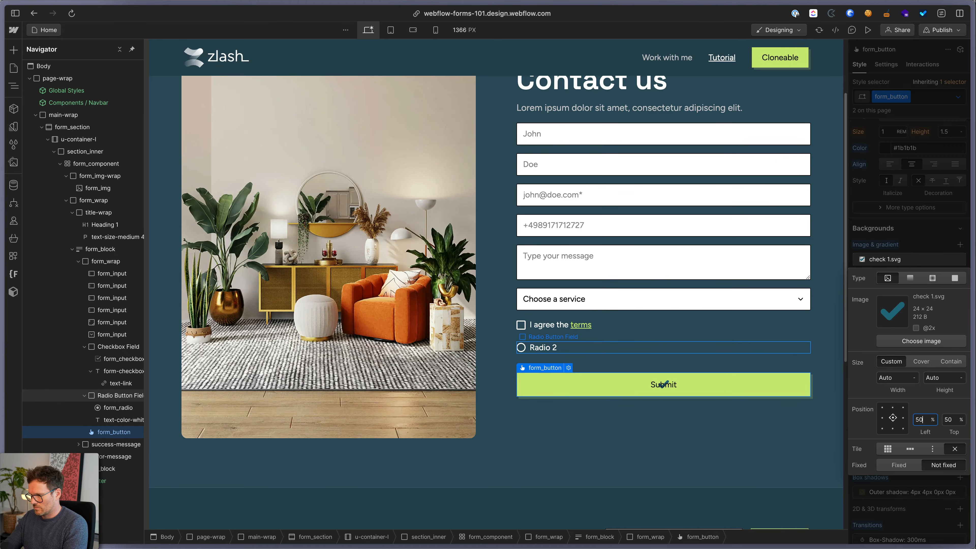
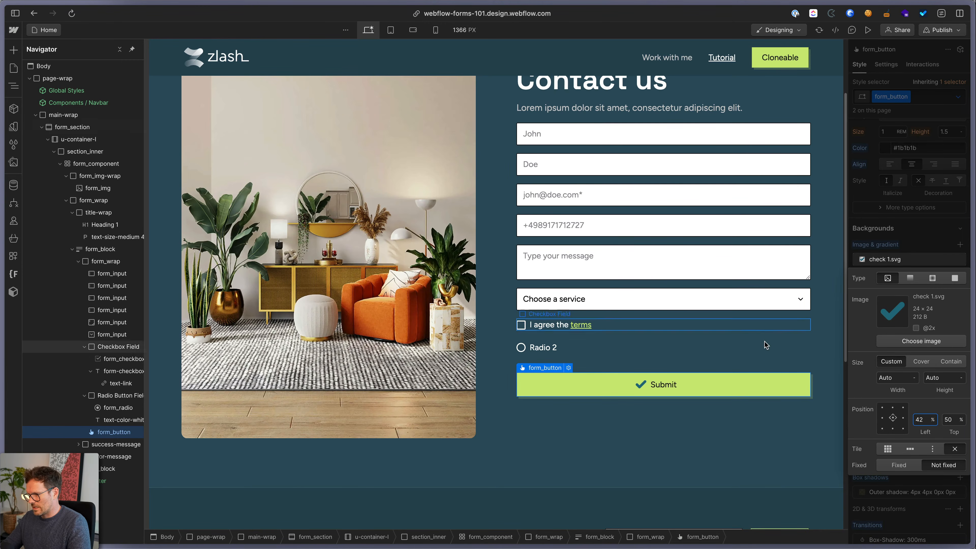
Wrap the John and Doe inputs together in a Div Block with class form_col
click(740, 342)
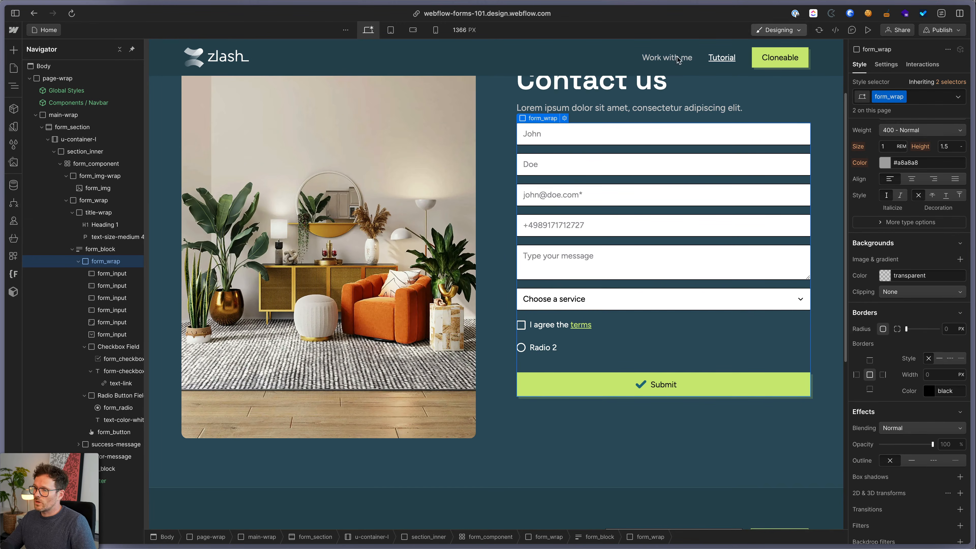
click(561, 134)
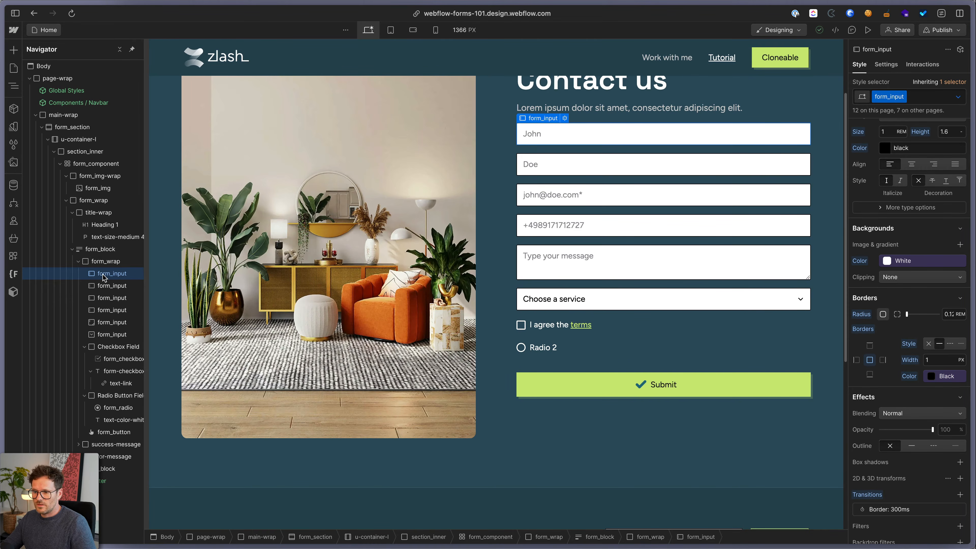
key(alt+super+g)
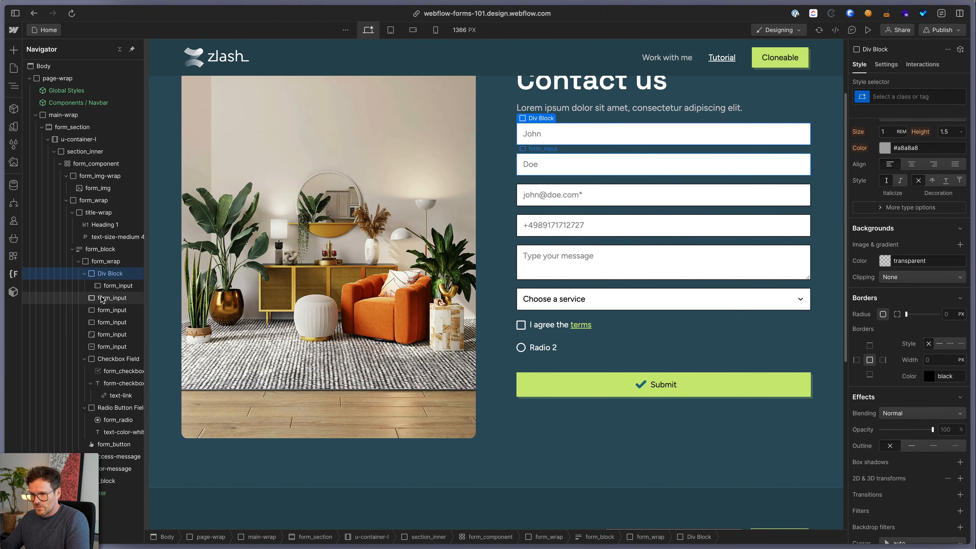
click(96, 299)
drag(94, 299, 114, 290)
click(110, 273)
key(super+Return)
text(fo)
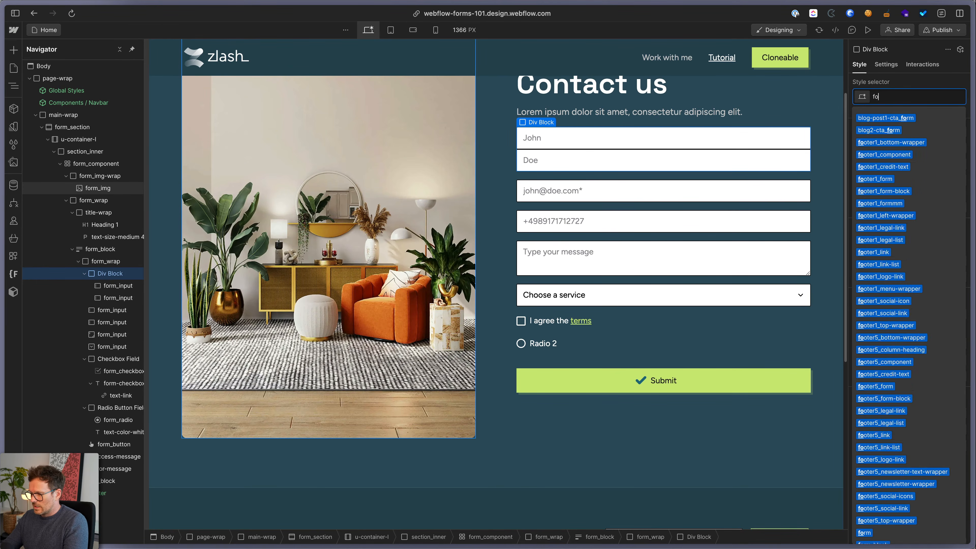
text(rm_)
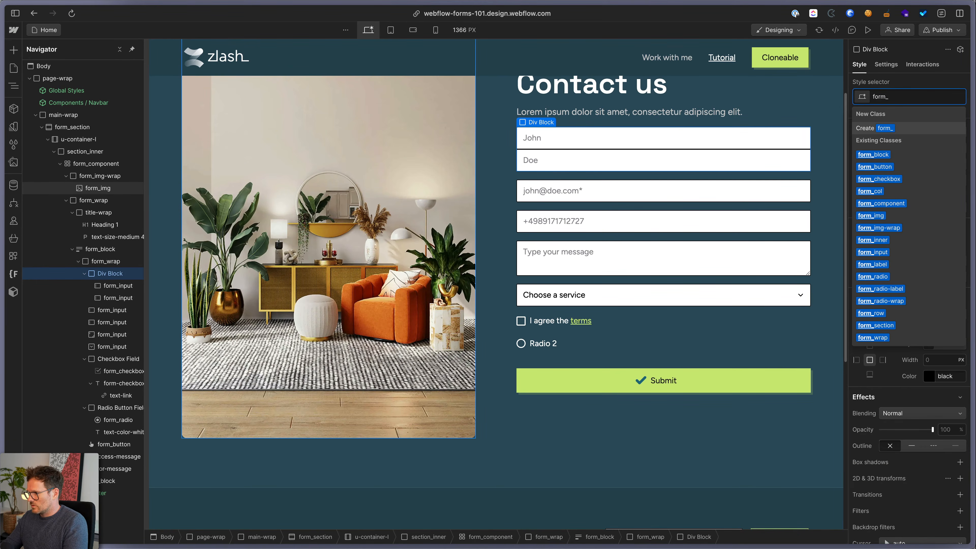
key(Down)
key(Down)
key(Down)
key(Down)
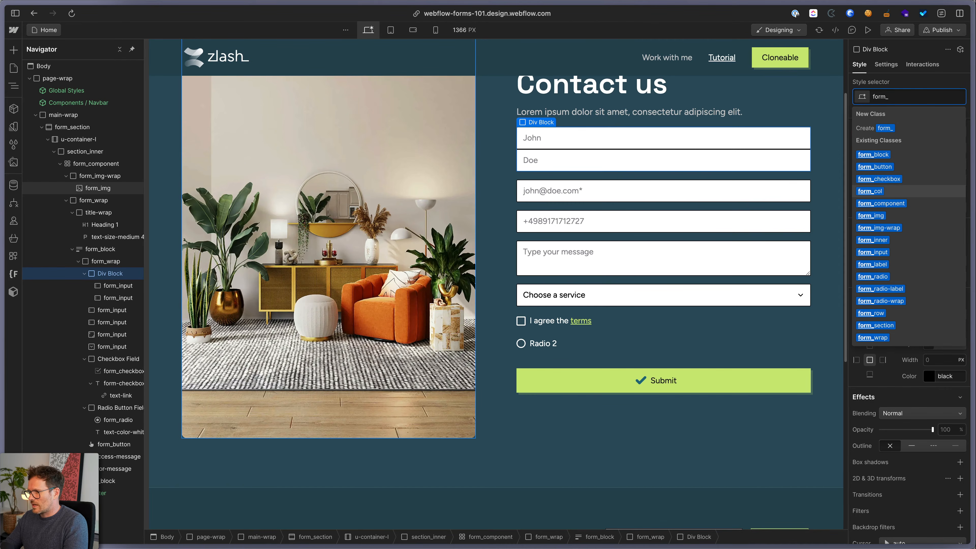
key(Return)
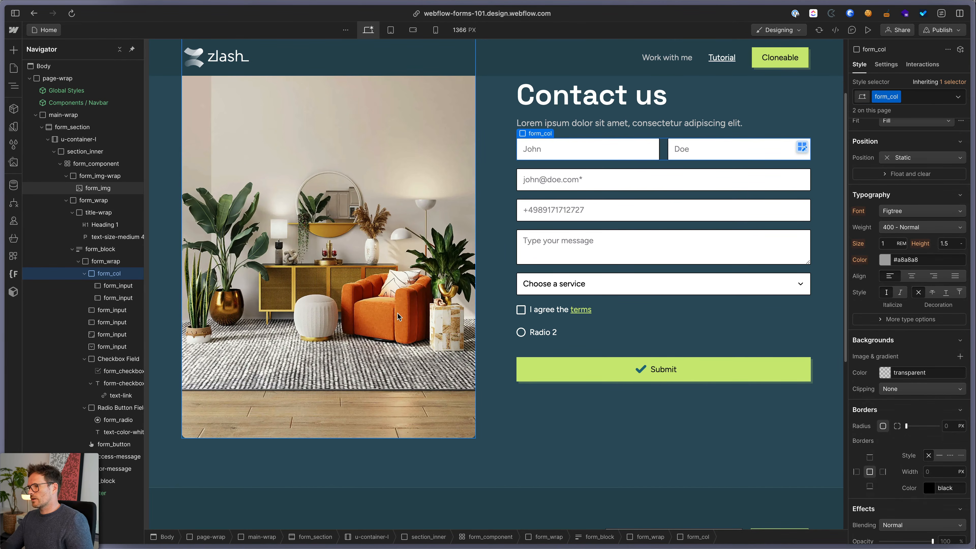
Give form_col a two-column grid with 1rem gap and preview the Tablet breakpoint
scroll(855, 204, up, 10)
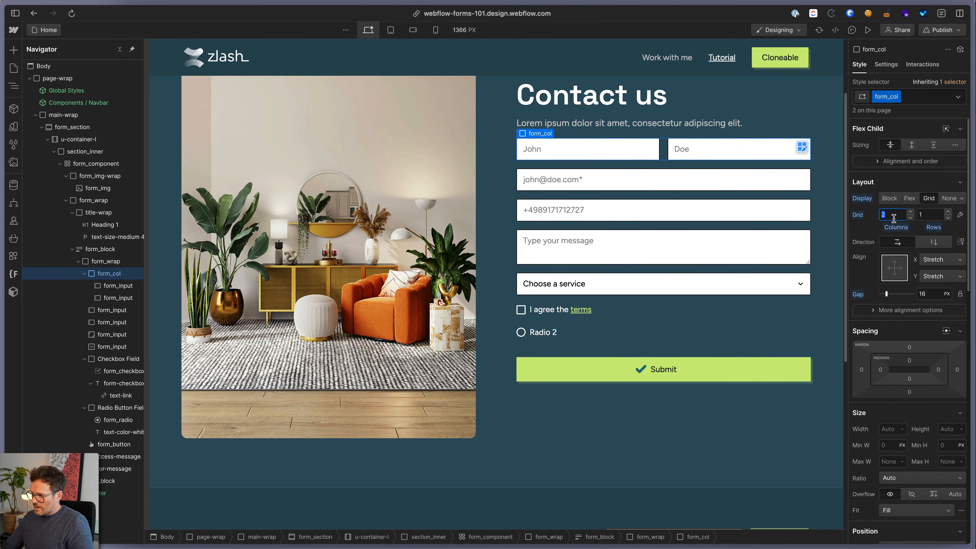
click(928, 212)
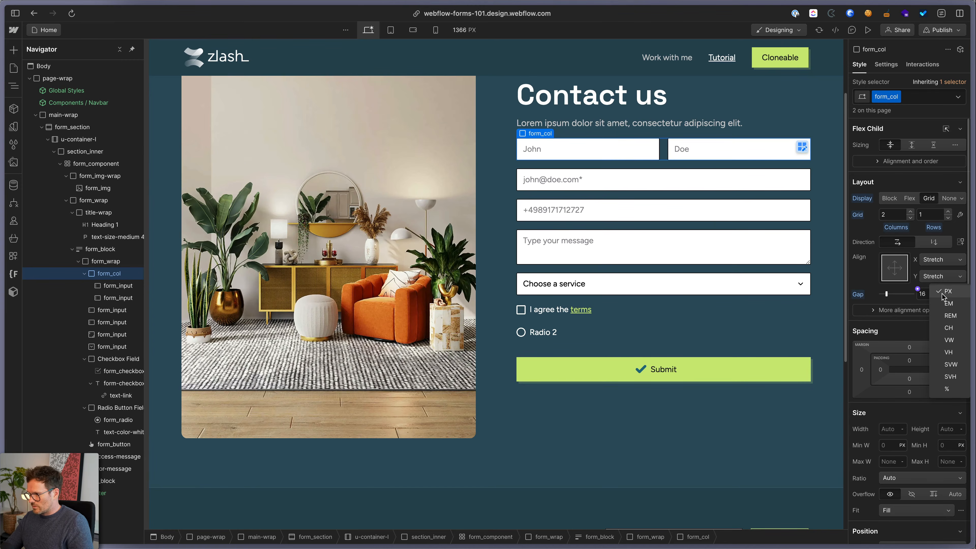
click(927, 295)
text(1rem)
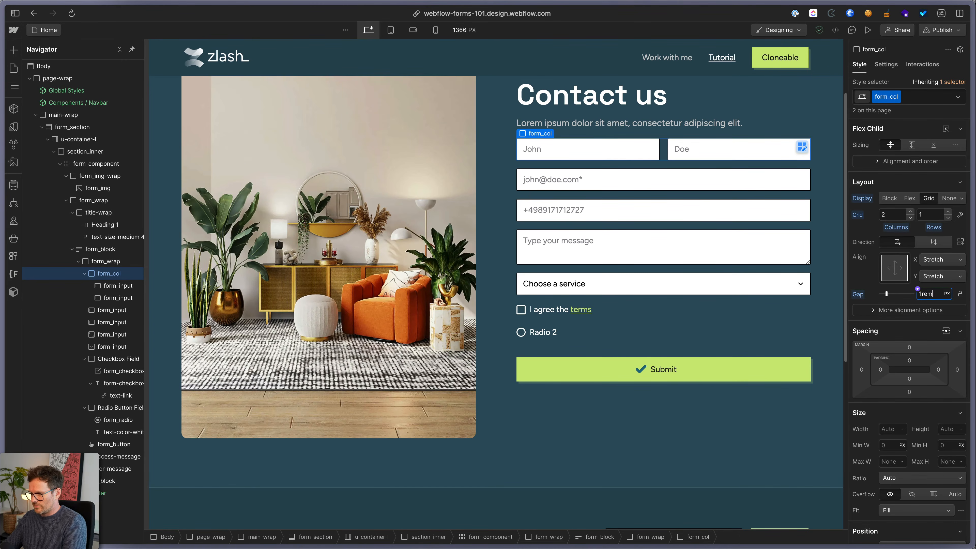
key(Return)
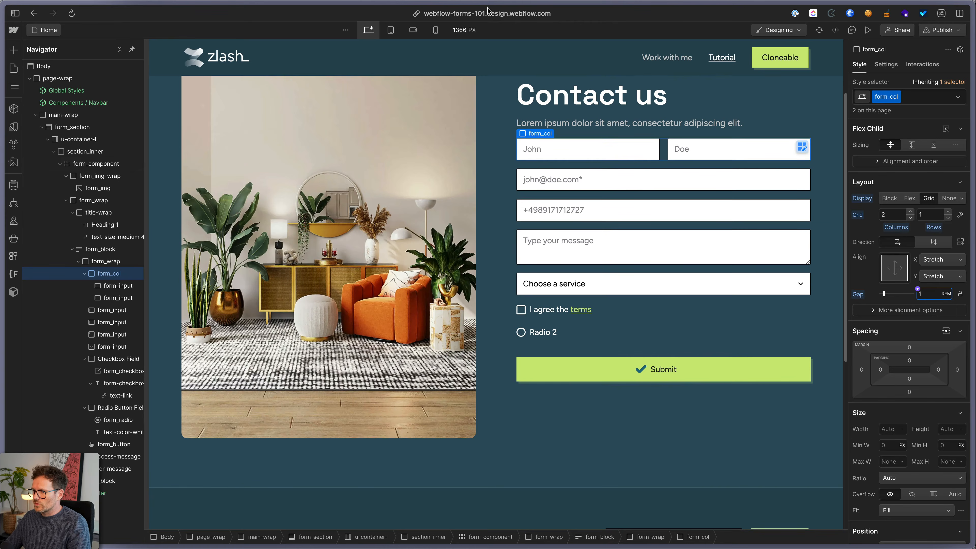
click(393, 30)
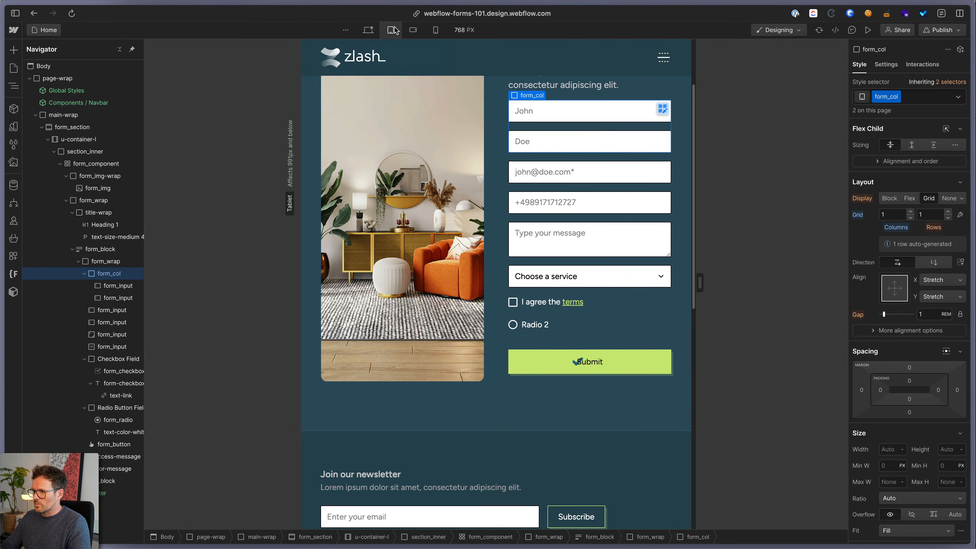
Reset the tablet grid override, set form_col to 1 column, then return to Desktop
alt+click(858, 216)
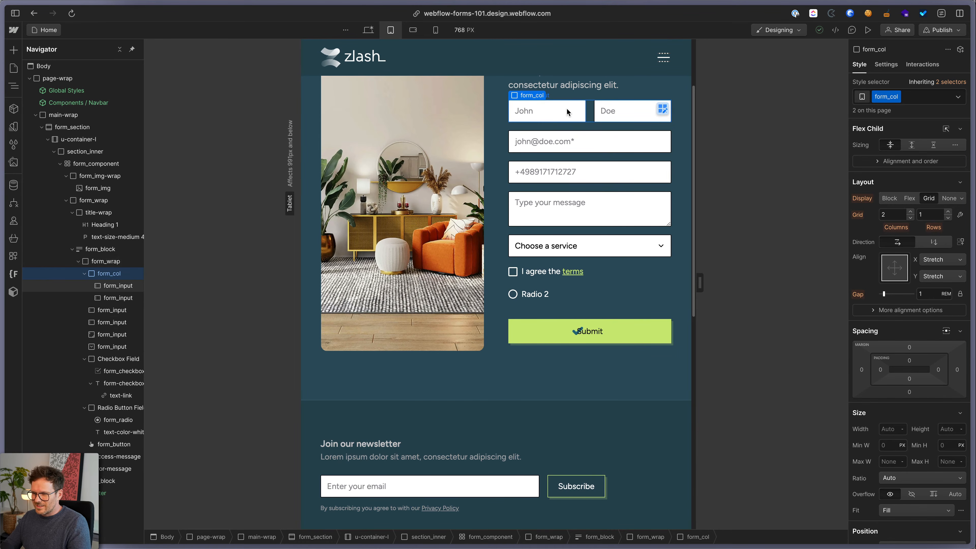
click(888, 217)
text(1)
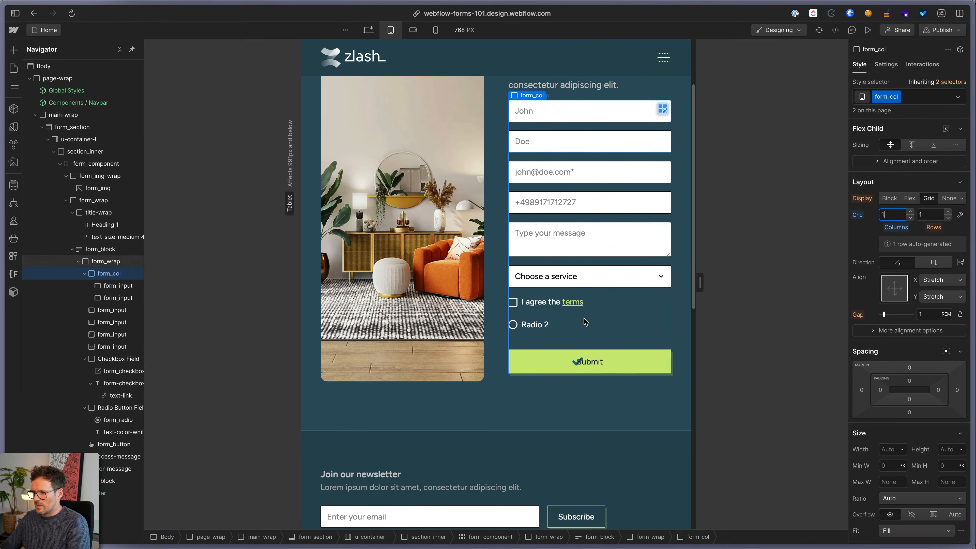
click(576, 367)
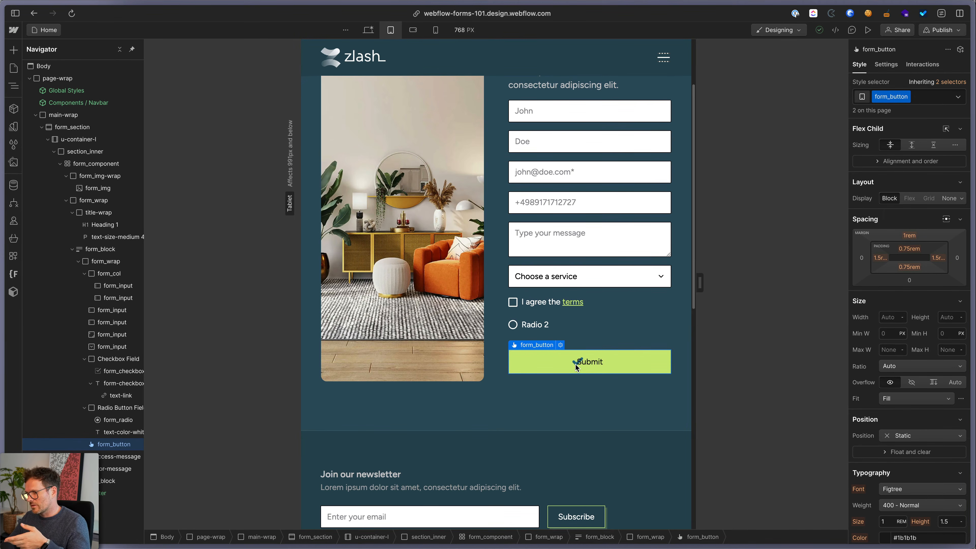
key(shift+1)
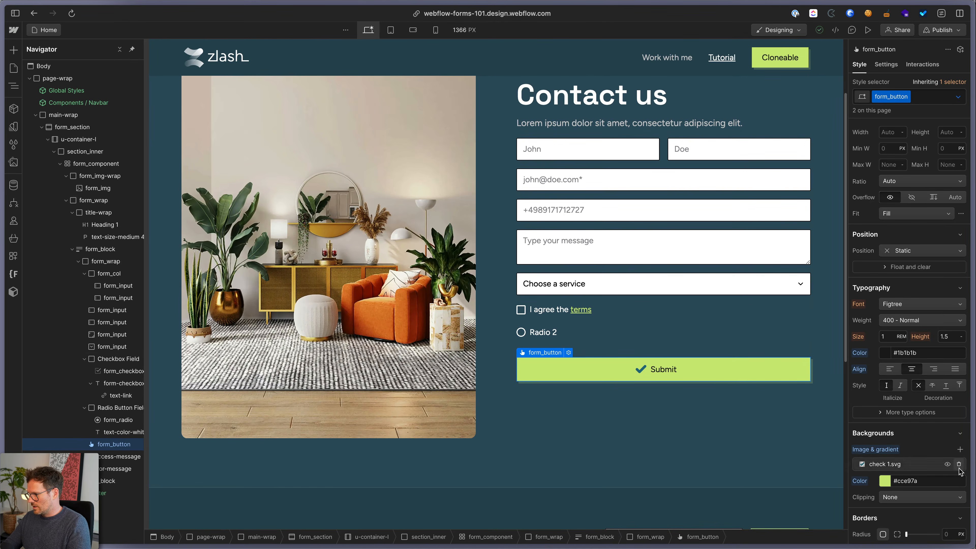
Delete the check 1.svg background image layer from the form_button Submit button
click(959, 465)
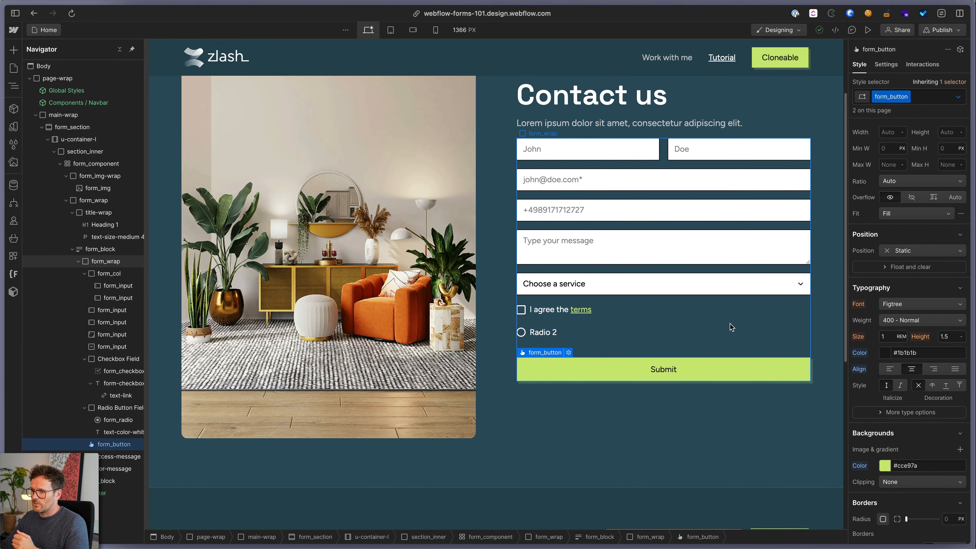
click(545, 149)
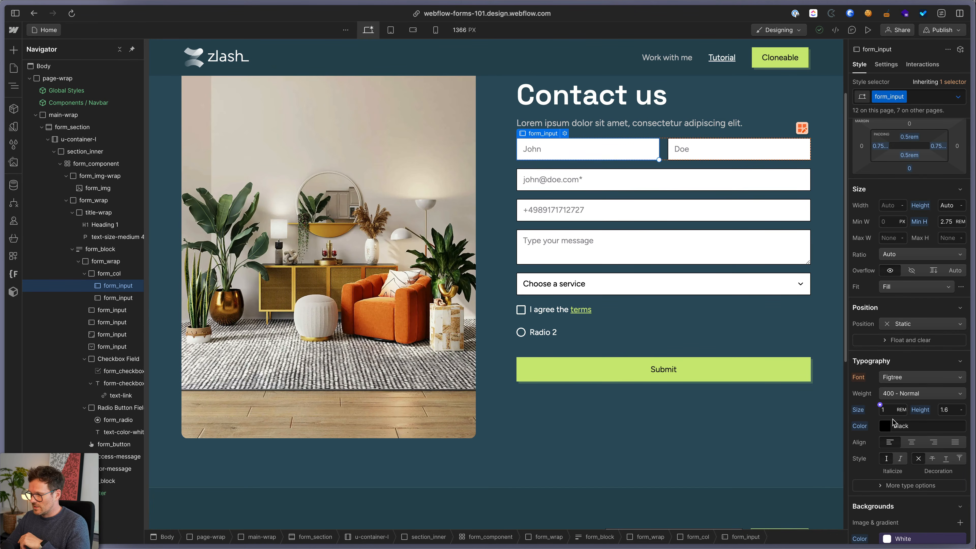
click(895, 410)
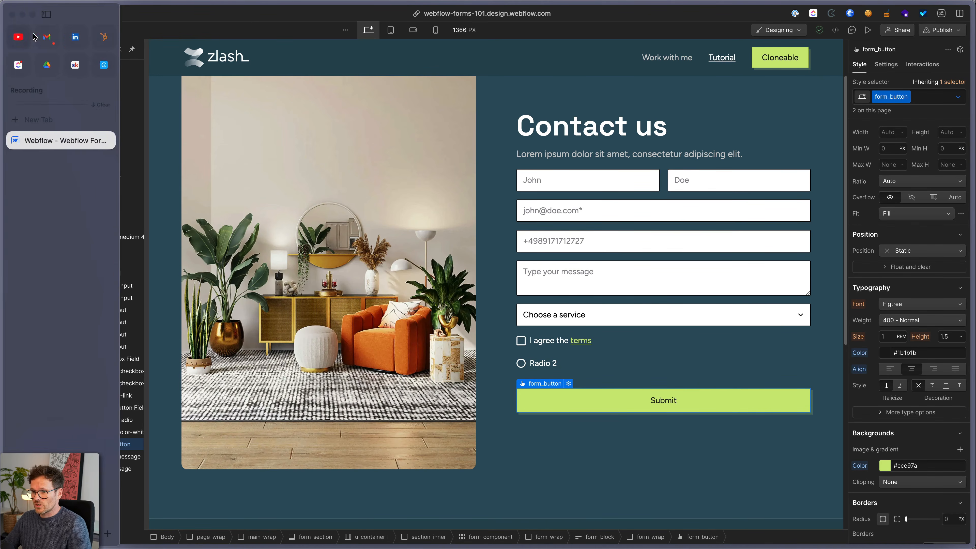
Go to Site settings and the Forms page's notification options, focusing the Sender name field
click(15, 27)
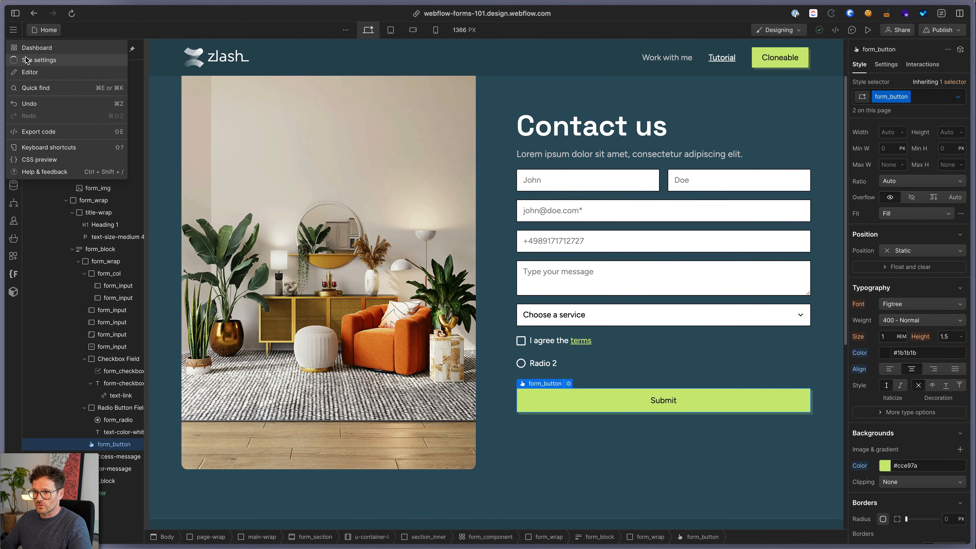
click(25, 56)
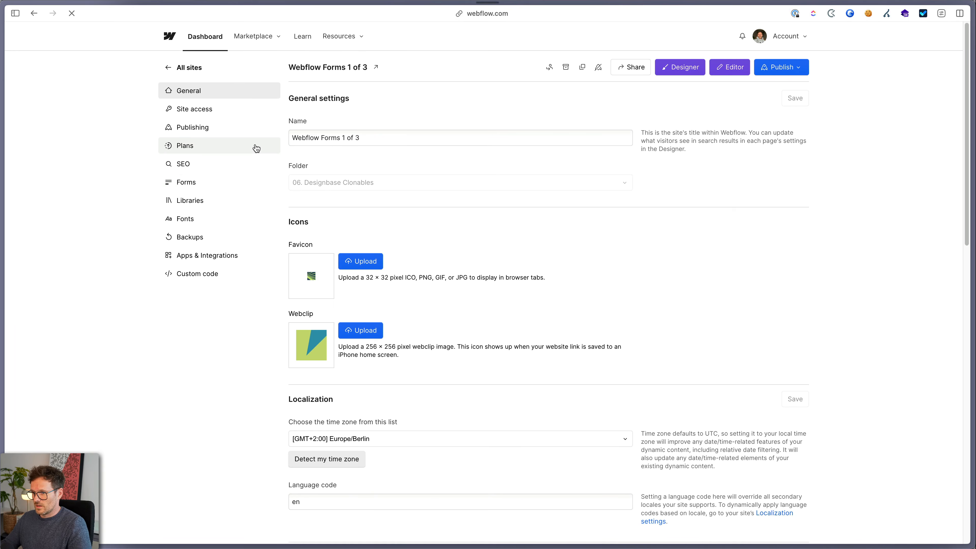
click(188, 188)
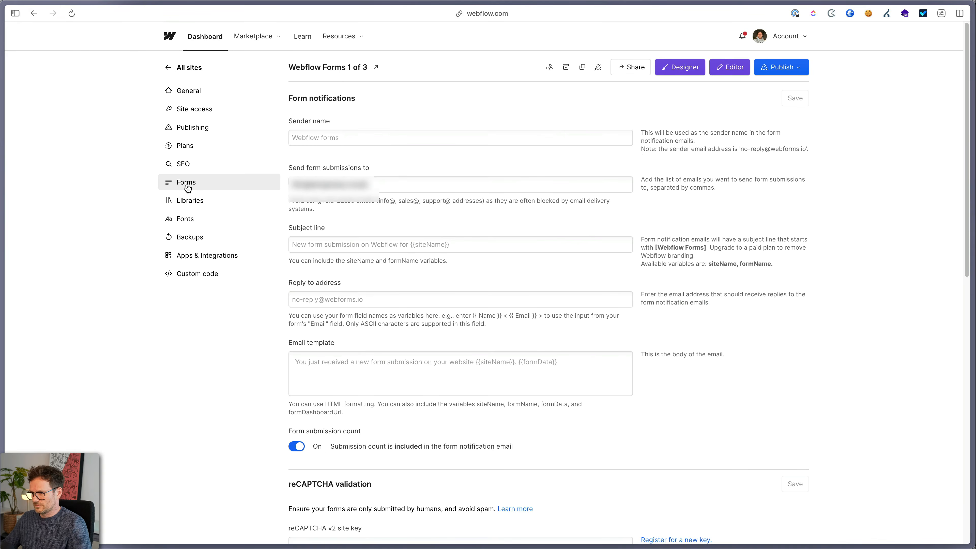
click(337, 135)
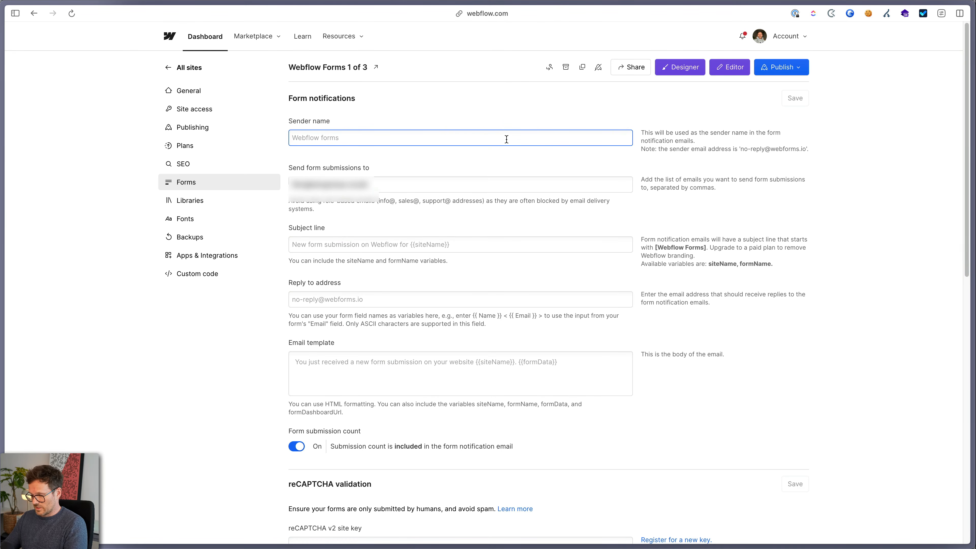
Set sender name to 'Form website' and the recipient to the team e-mail address
text(Form website)
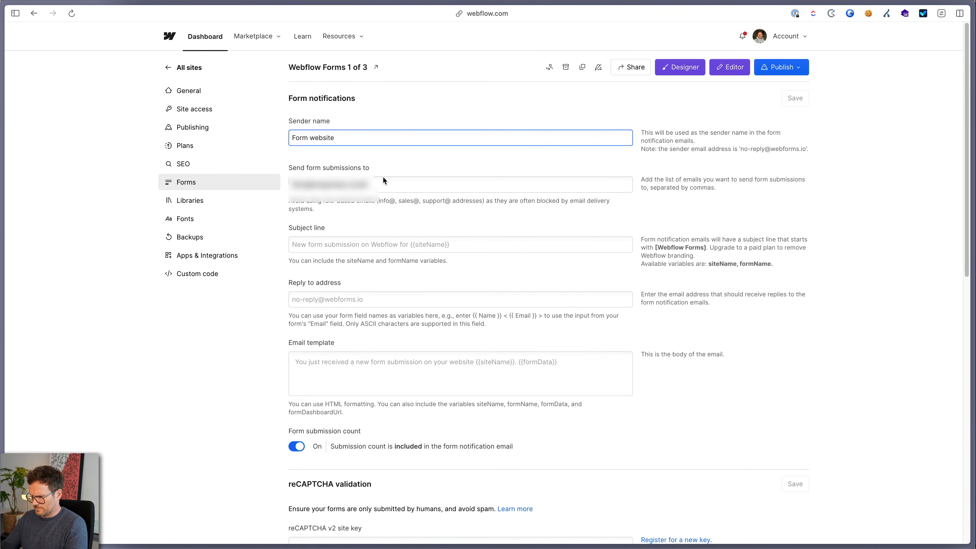
click(348, 186)
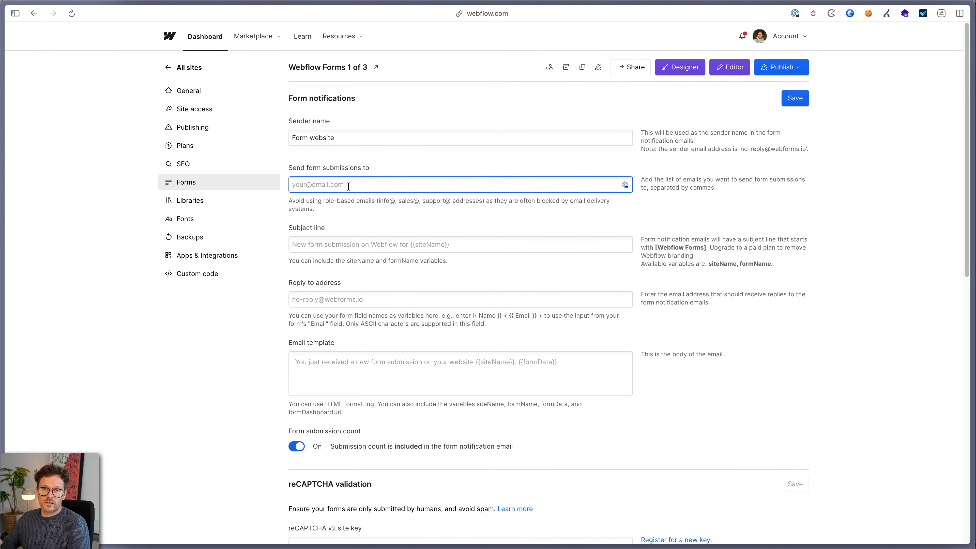
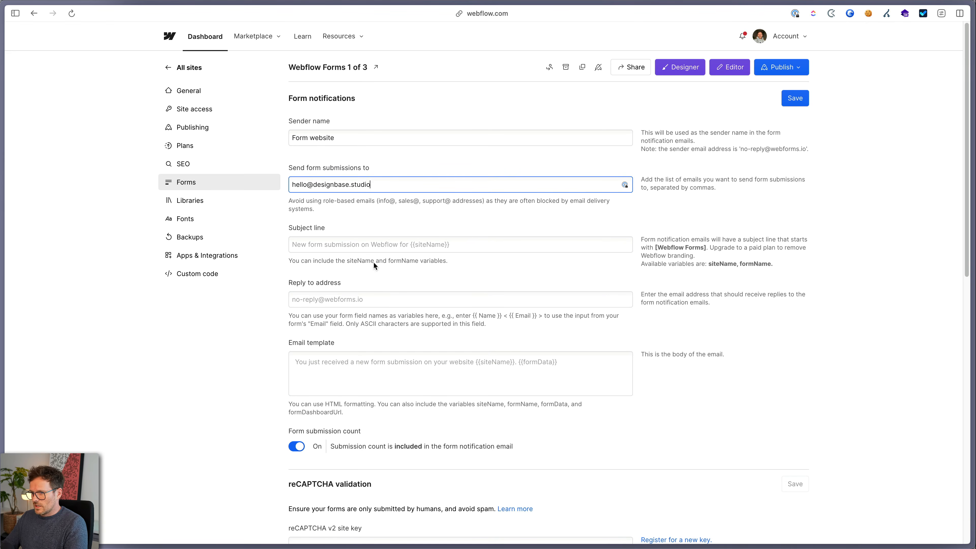
Set the subject line to 'New request from {{siteName}} ({{formName}})'
click(330, 243)
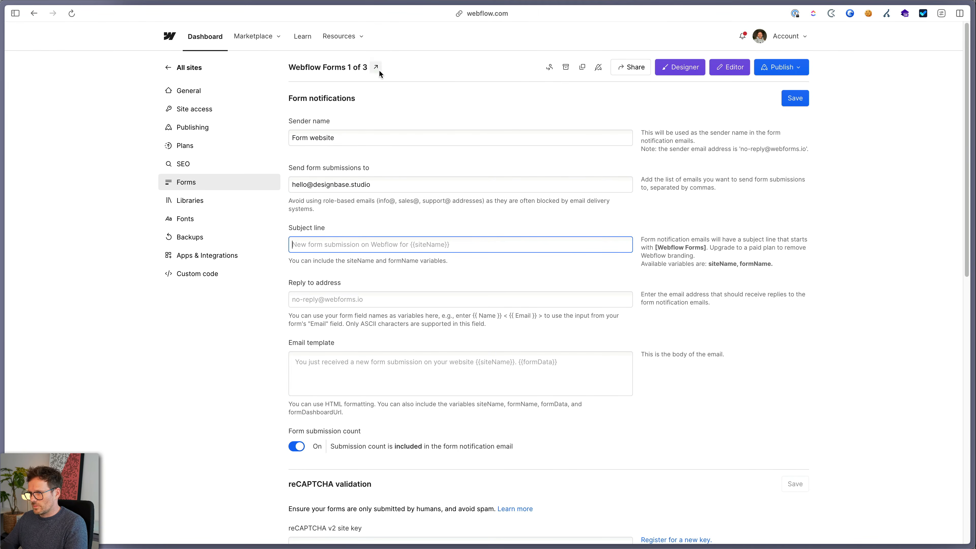
text(New request from {{siteName}})
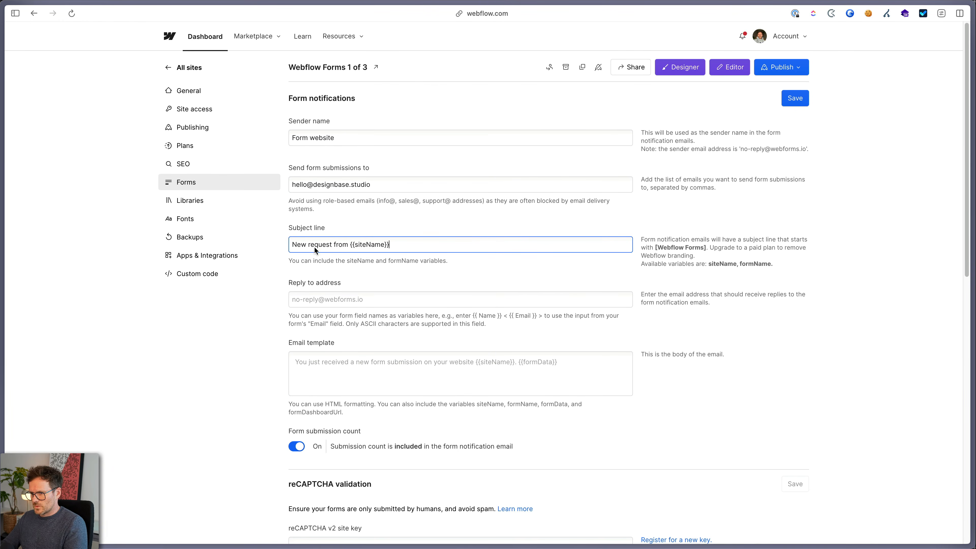
drag(349, 243, 308, 244)
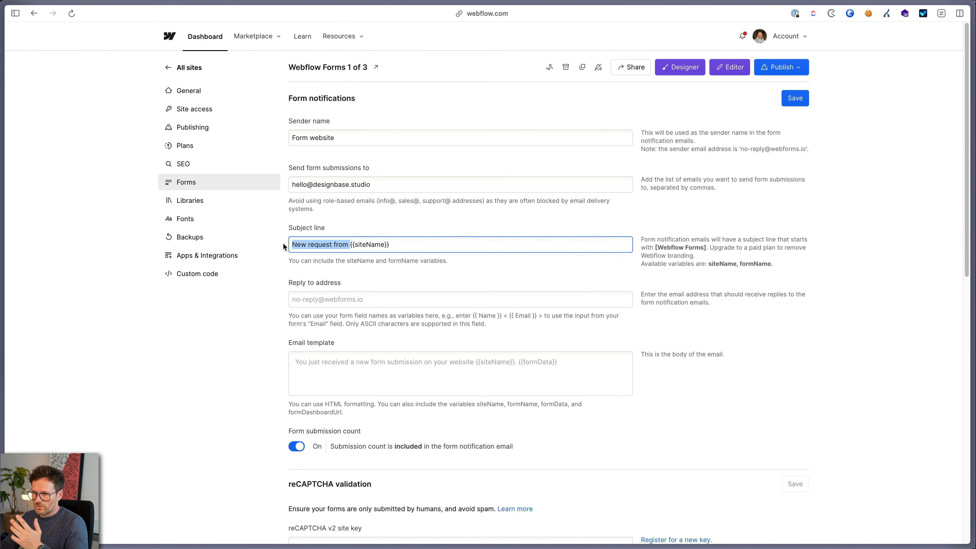
click(351, 244)
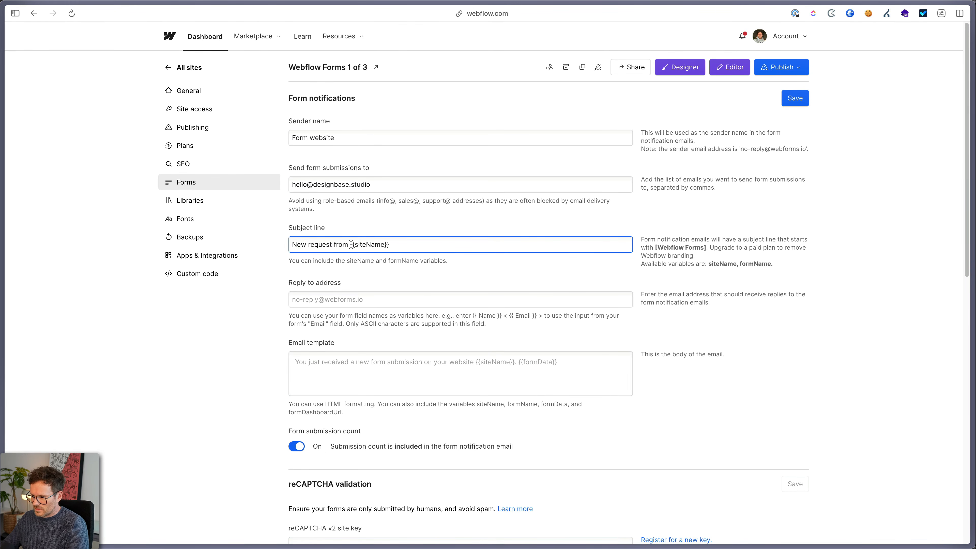
drag(351, 244, 390, 246)
click(361, 244)
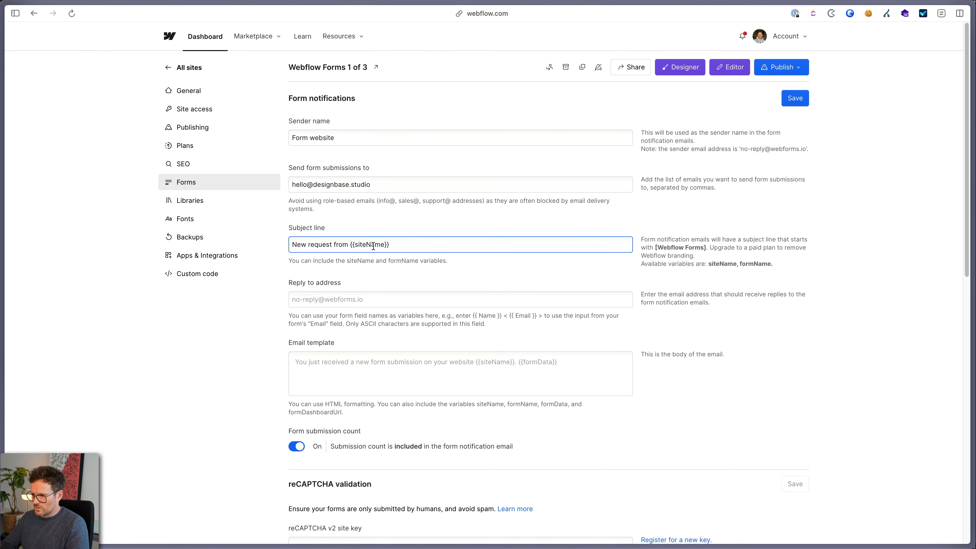
click(396, 242)
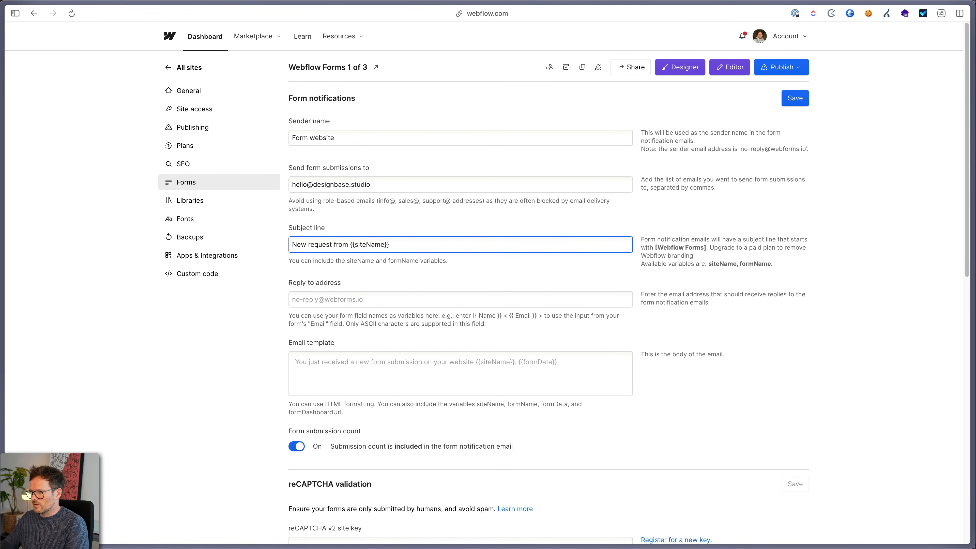
text(()
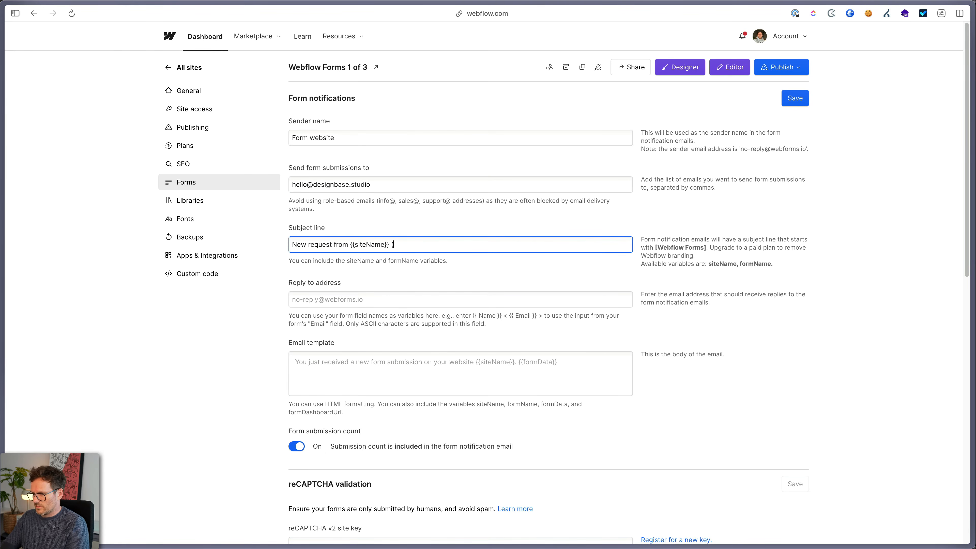
text({{)
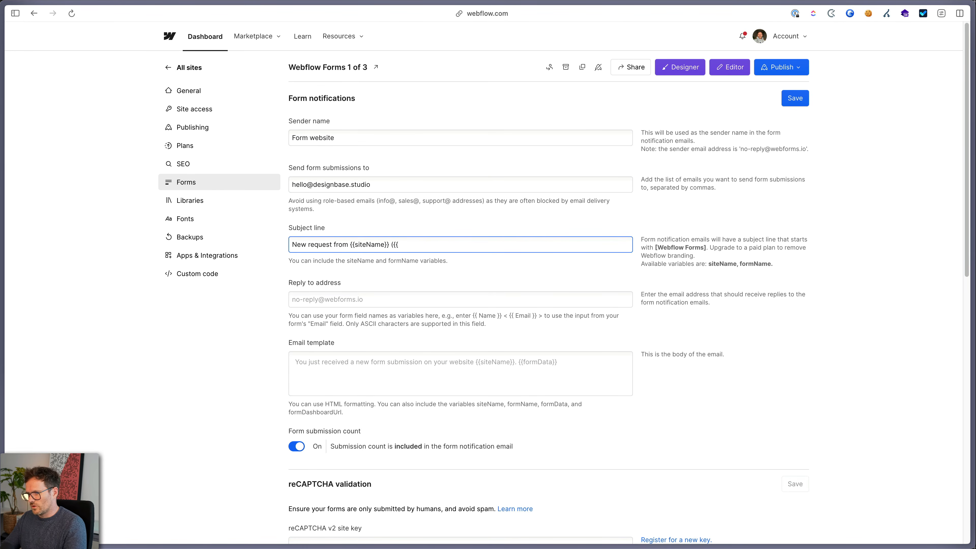
text(formName)
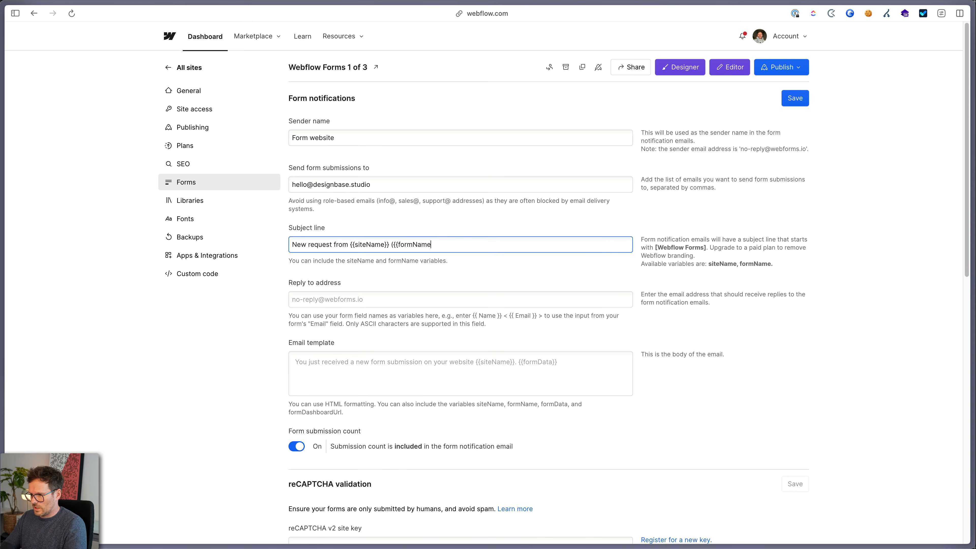
text(}})
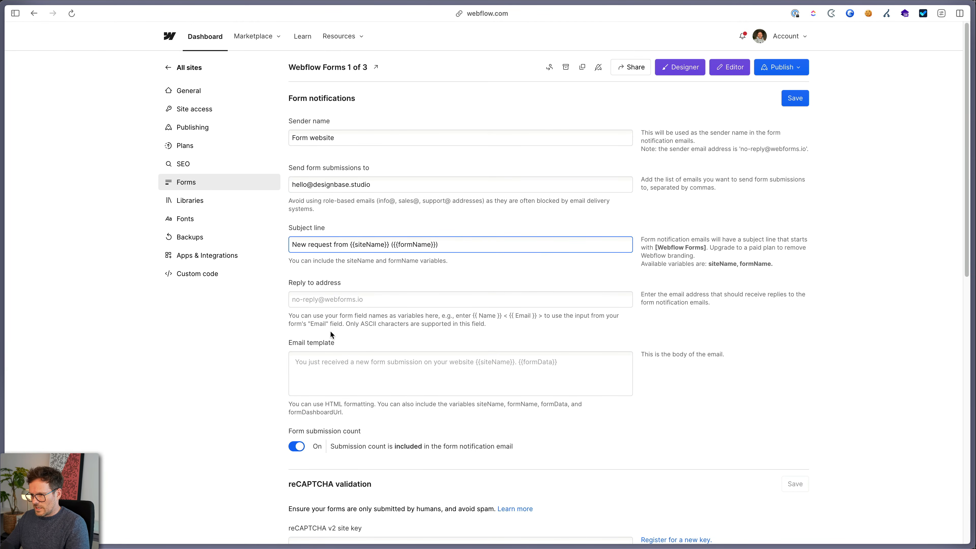
Set the reply-to address to '{{Vorname}} <{{Email}}>' and save the settings
click(325, 301)
text({{Vorname}} < {{Email}} >)
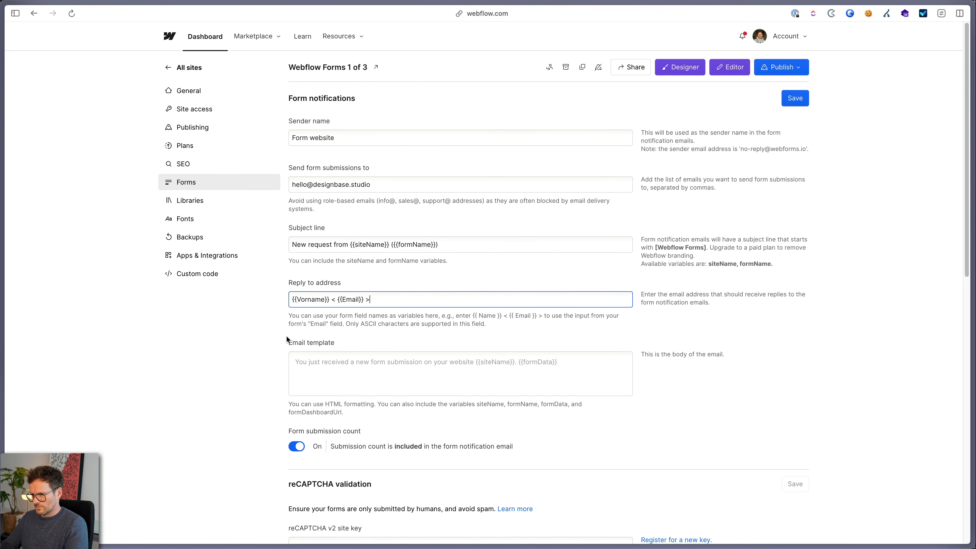
double_click(315, 300)
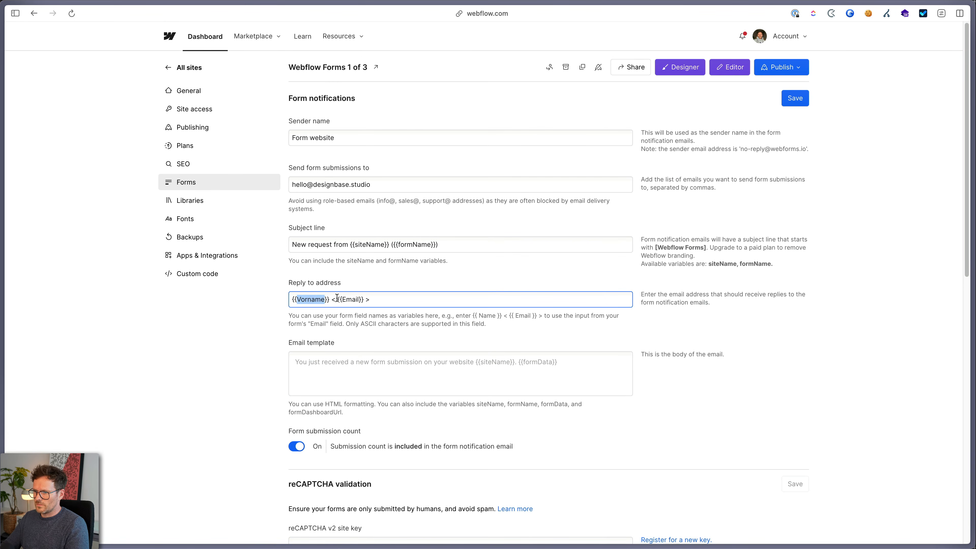
double_click(350, 299)
click(305, 300)
double_click(305, 300)
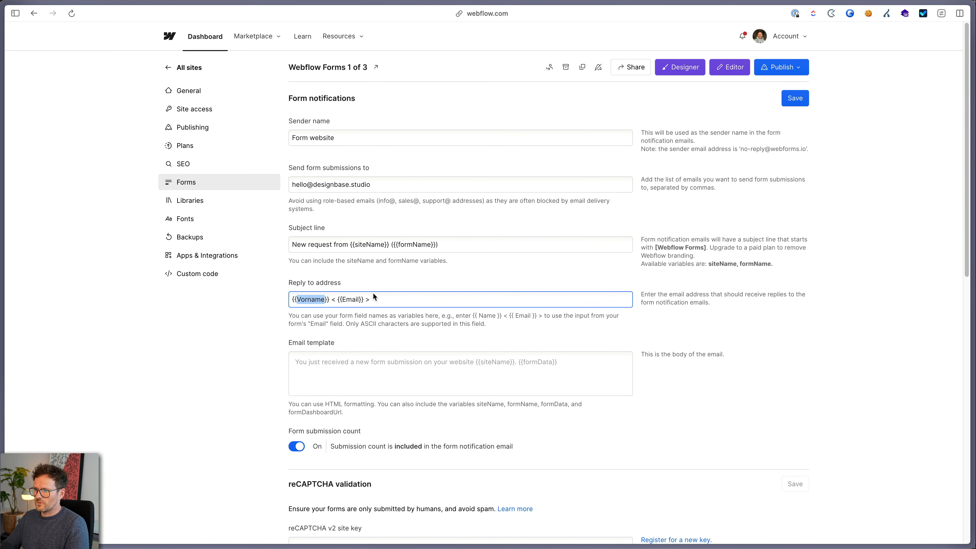
click(346, 299)
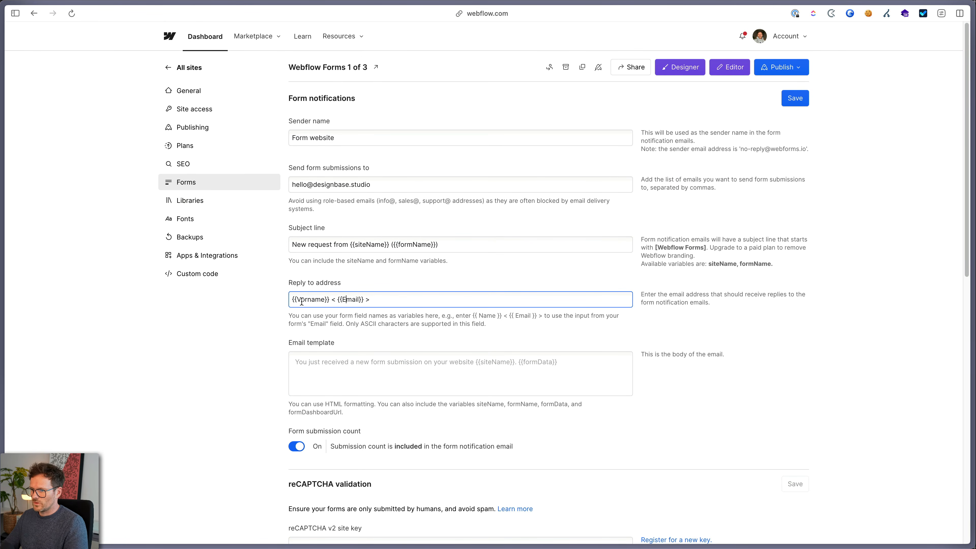
click(792, 99)
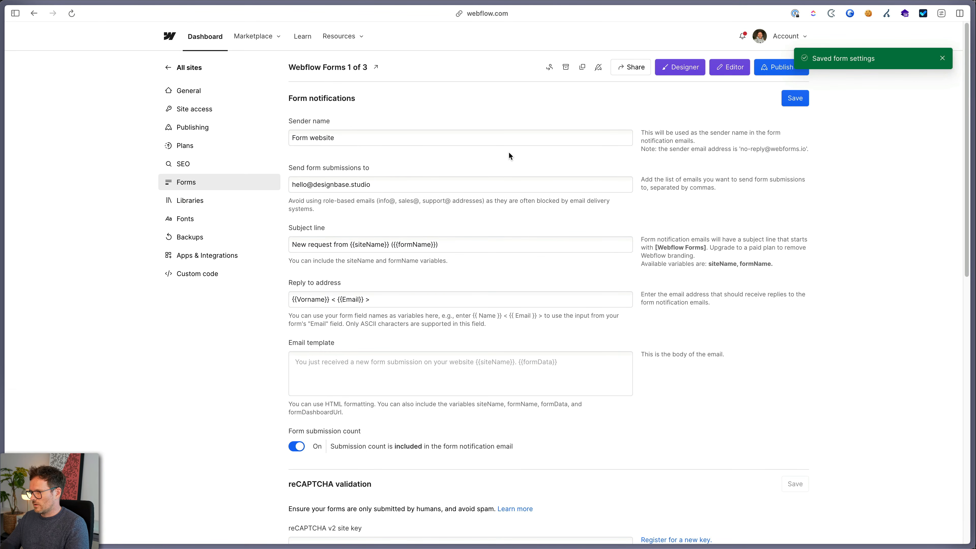
Set the first name input's ID to first-name in the Designer
click(681, 68)
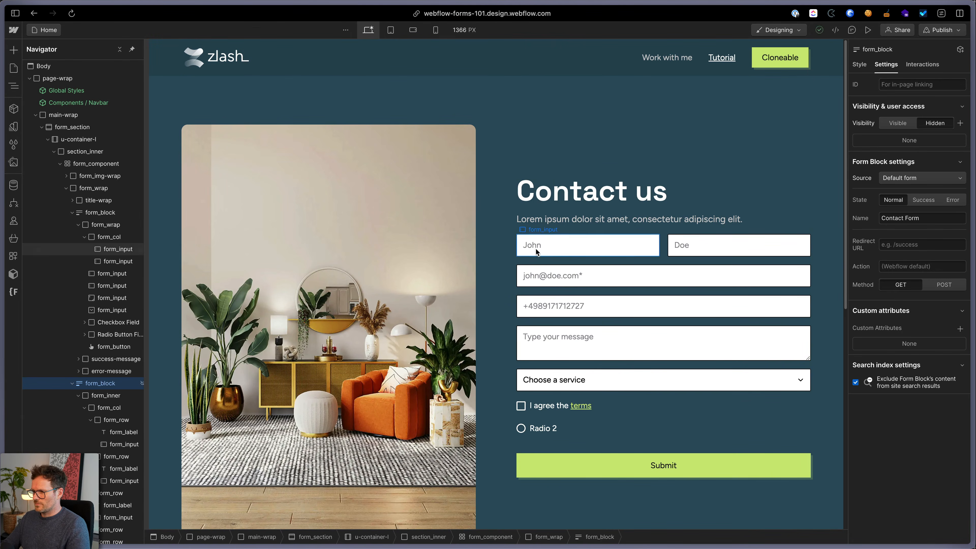
click(537, 250)
click(933, 84)
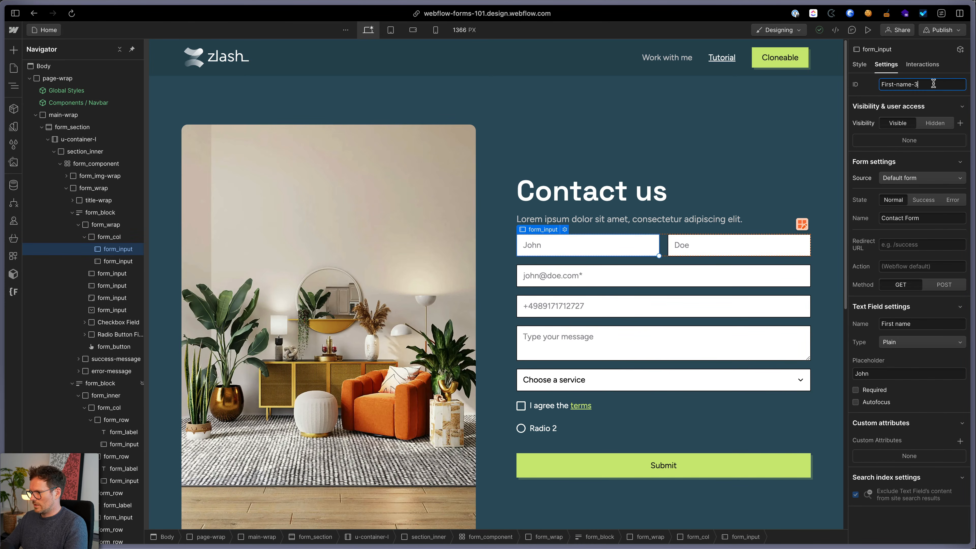
key(super+a)
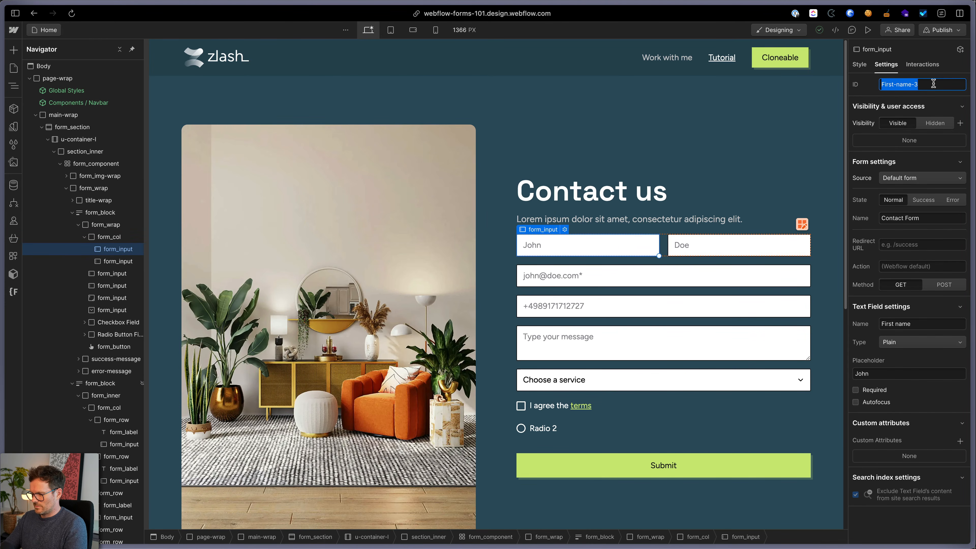
text(first-name)
key(super+a)
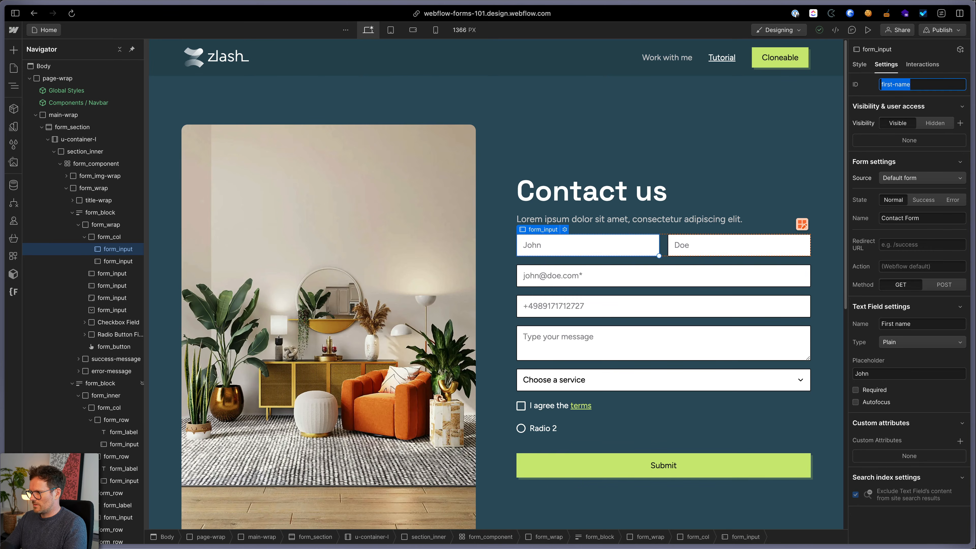
key(Return)
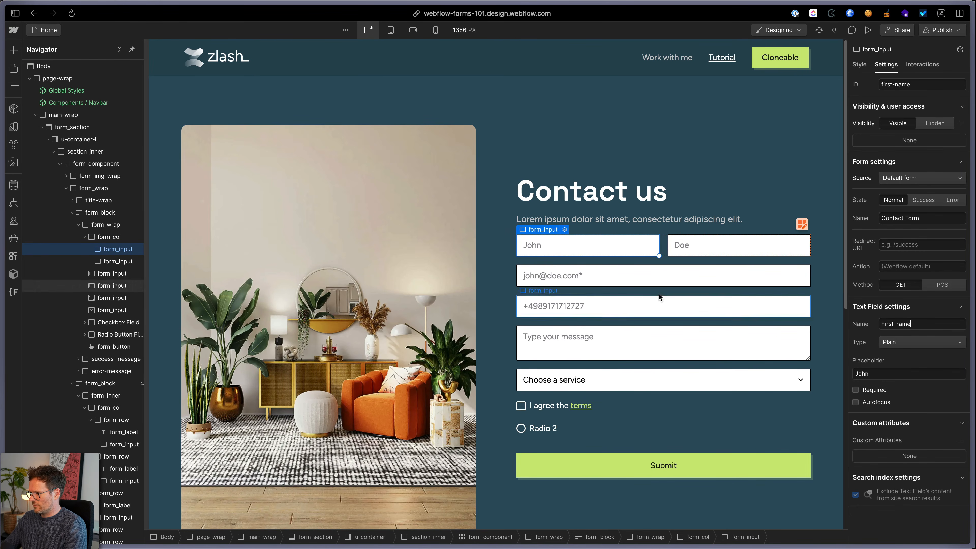
Change the email input's ID from Email-5 to Email
click(576, 278)
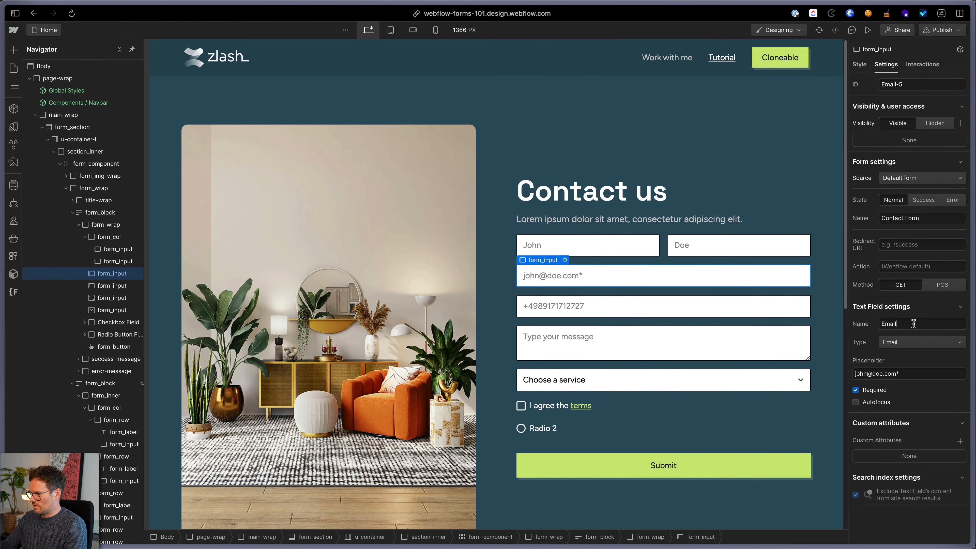
click(916, 85)
key(BackSpace)
key(BackSpace)
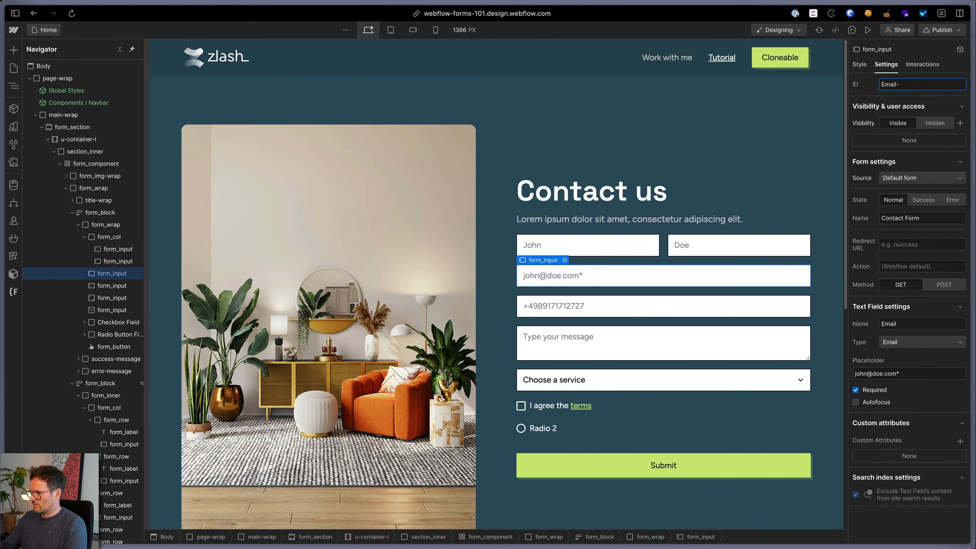
key(Return)
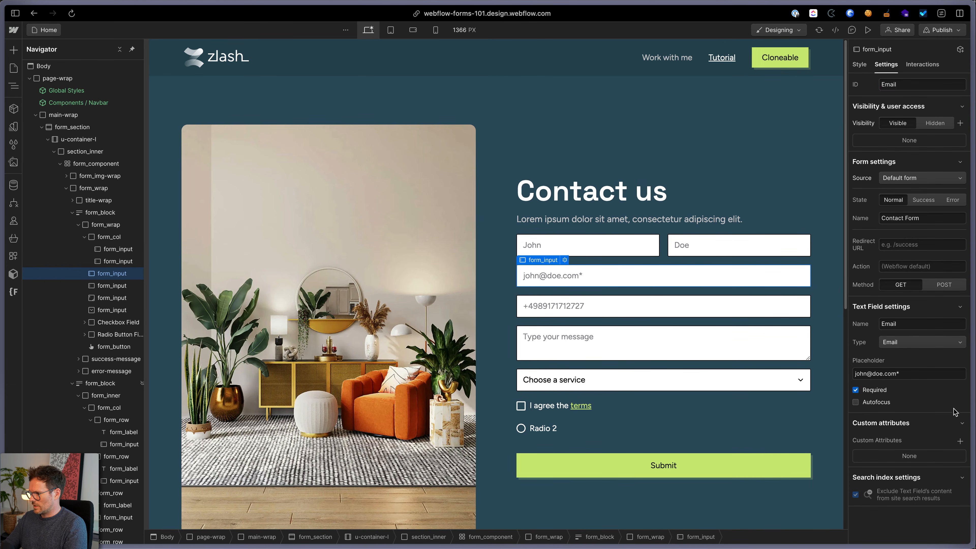
click(955, 422)
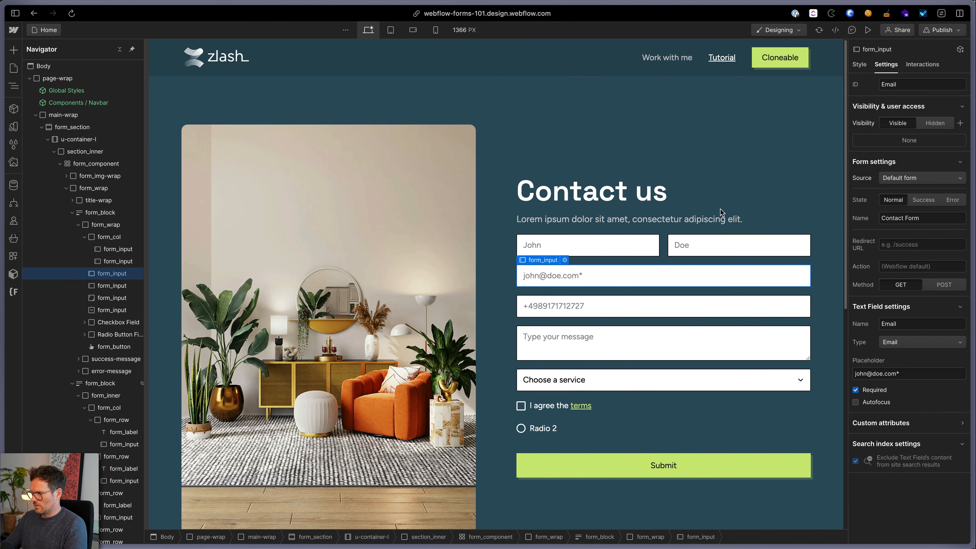
click(13, 30)
click(15, 61)
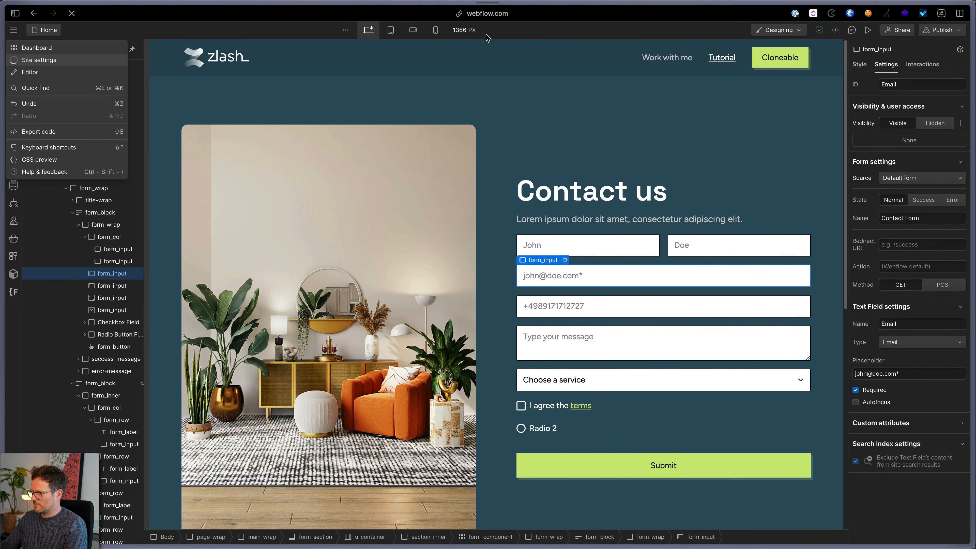
Replace Vorname with First Name in reply-to and paste the HTML email template
double_click(310, 299)
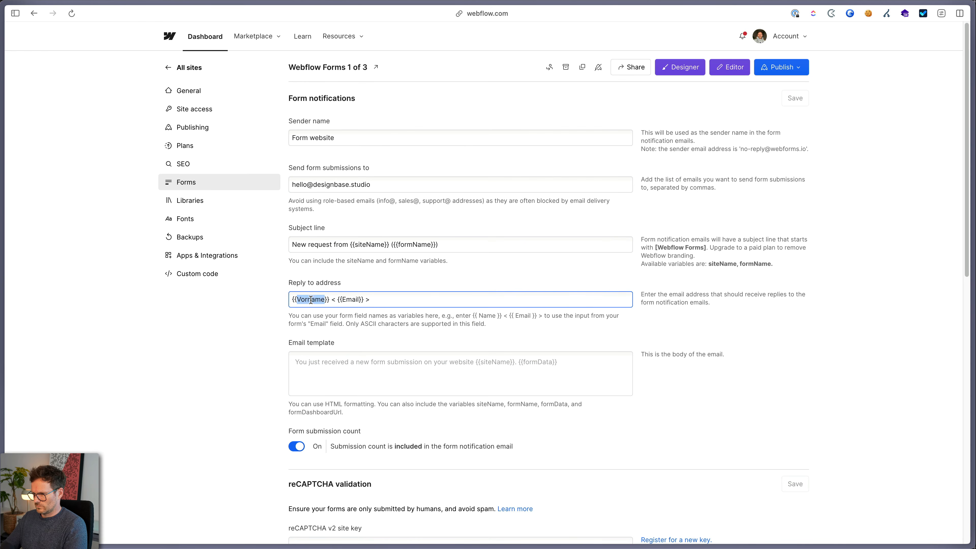
text(First Name)
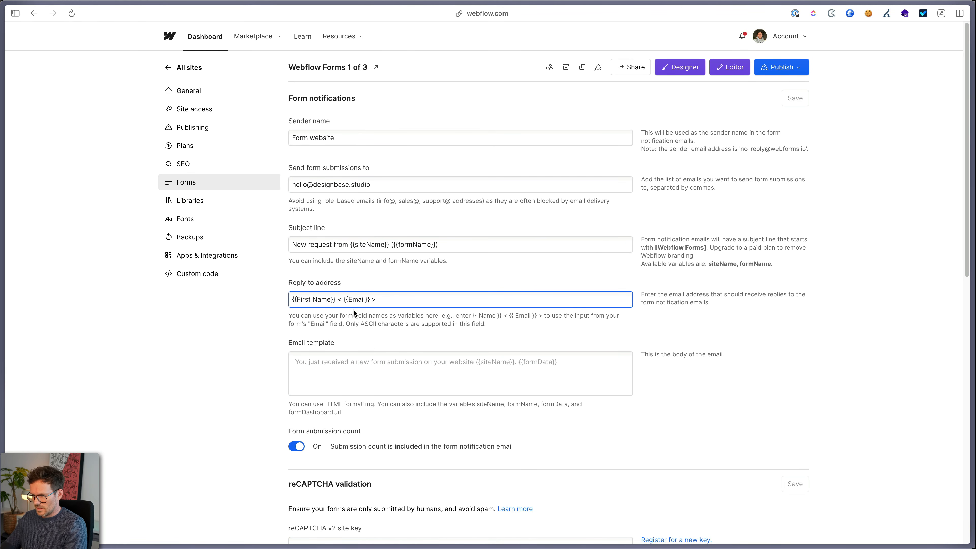
click(344, 370)
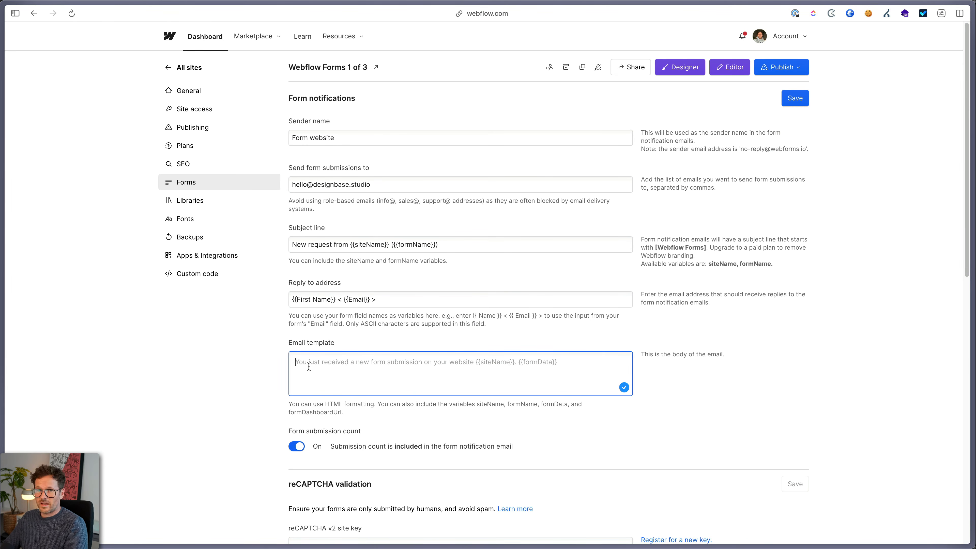
text(<p>Hi Felix,<br> you just received a new form submission on {{siteName}} from you {{formName}}</p>  <p>Here is the message:</p>  {{formData}})
Review the template's paragraph tag, siteName and formData variables, and the available variables list
scroll(307, 369, up, 2)
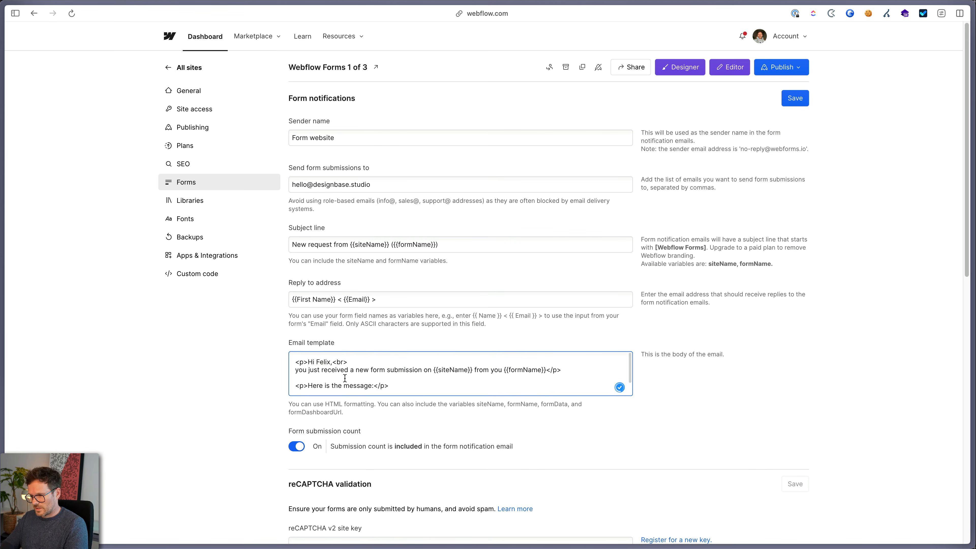
drag(299, 362, 340, 362)
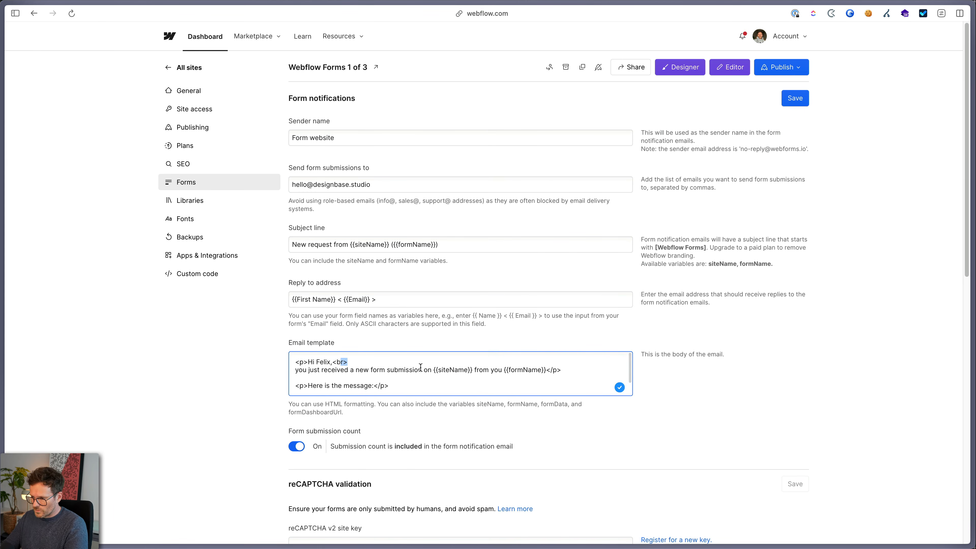
drag(433, 369, 539, 371)
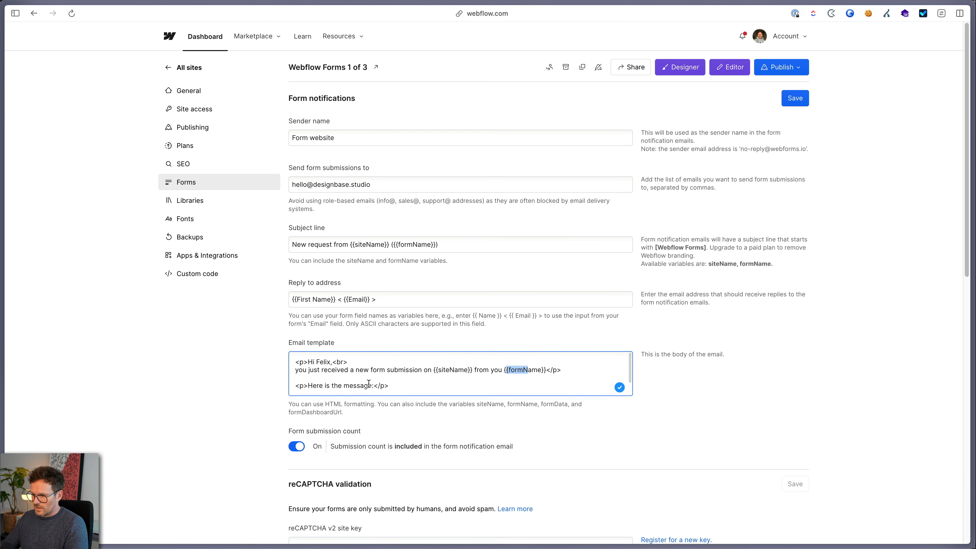
scroll(367, 385, down, 1)
drag(333, 387, 290, 386)
double_click(316, 387)
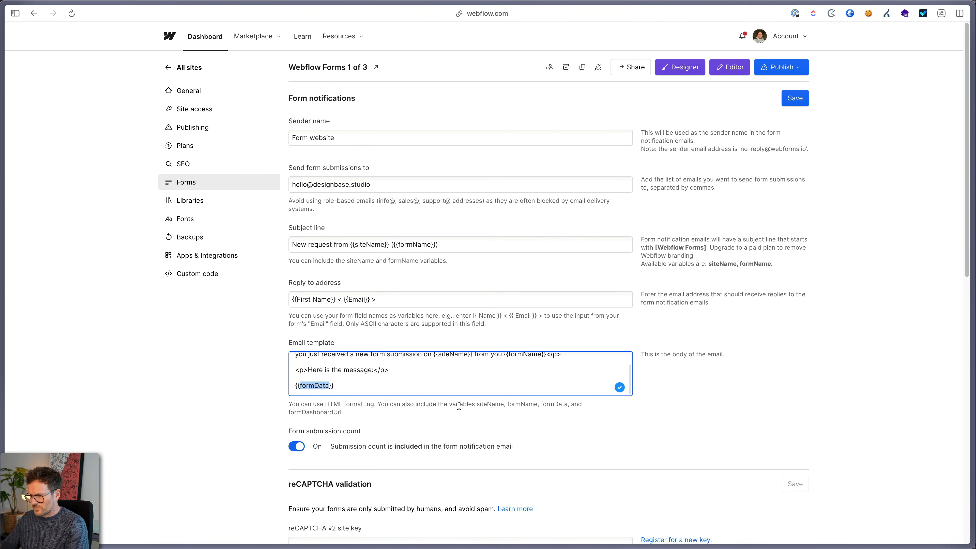
drag(479, 405, 586, 415)
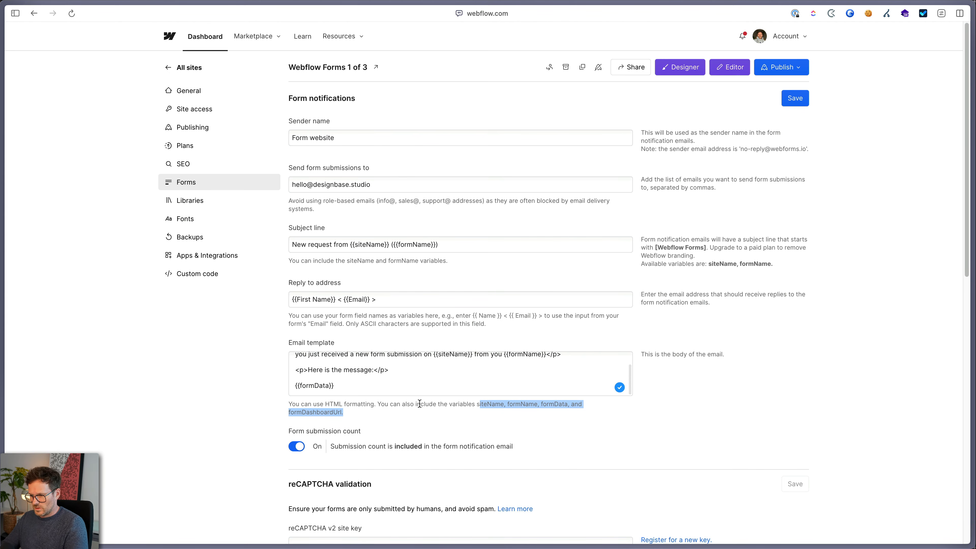
scroll(447, 415, down, 1)
scroll(448, 419, down, 15)
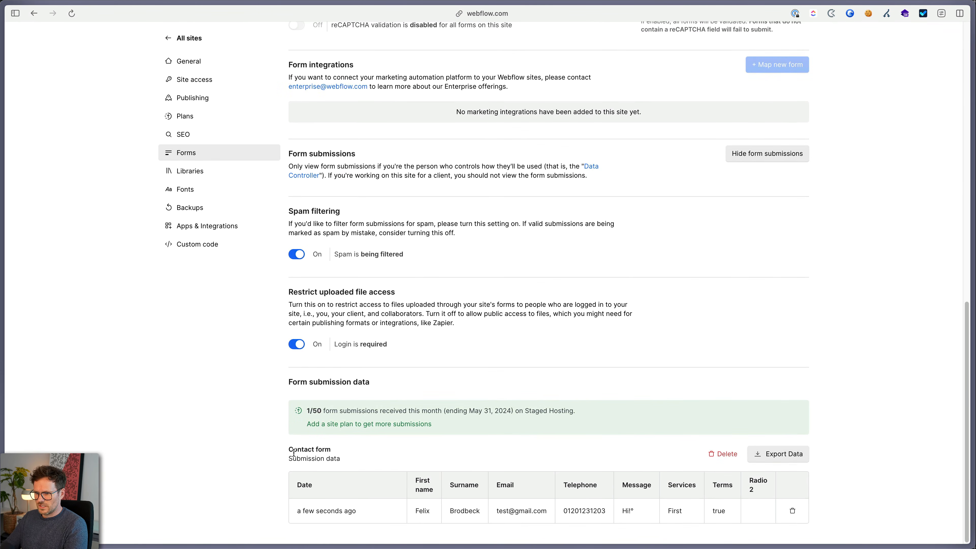
Review the Contact form's test submission values in the form submission data
drag(289, 448, 353, 451)
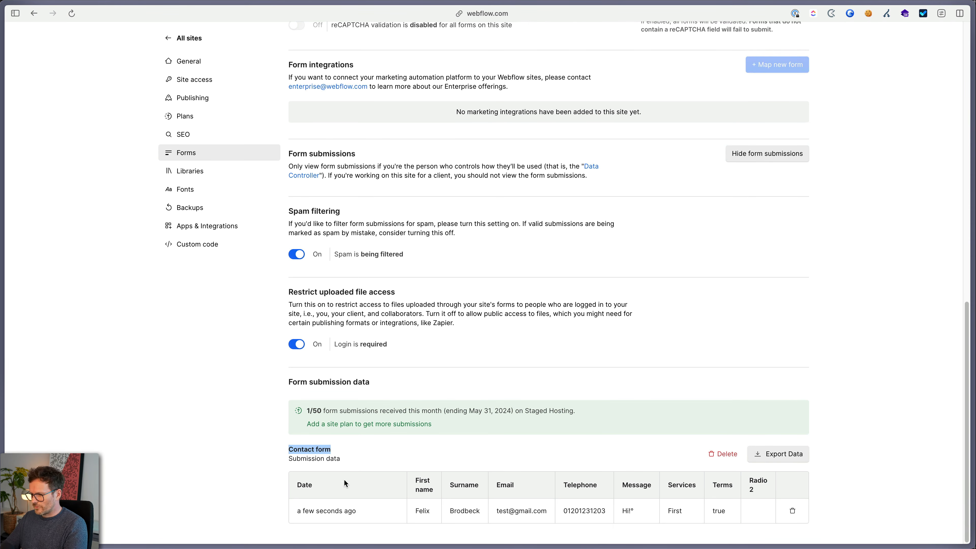
drag(418, 512, 684, 514)
scroll(672, 477, up, 15)
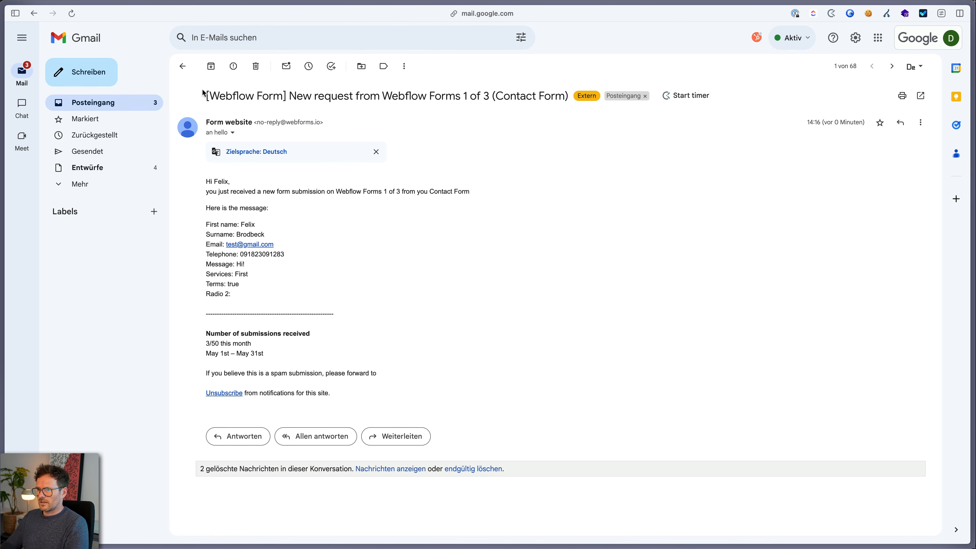
Review the notification's [Webflow Form] subject, site name, greeting and submitted field values
drag(286, 96, 188, 99)
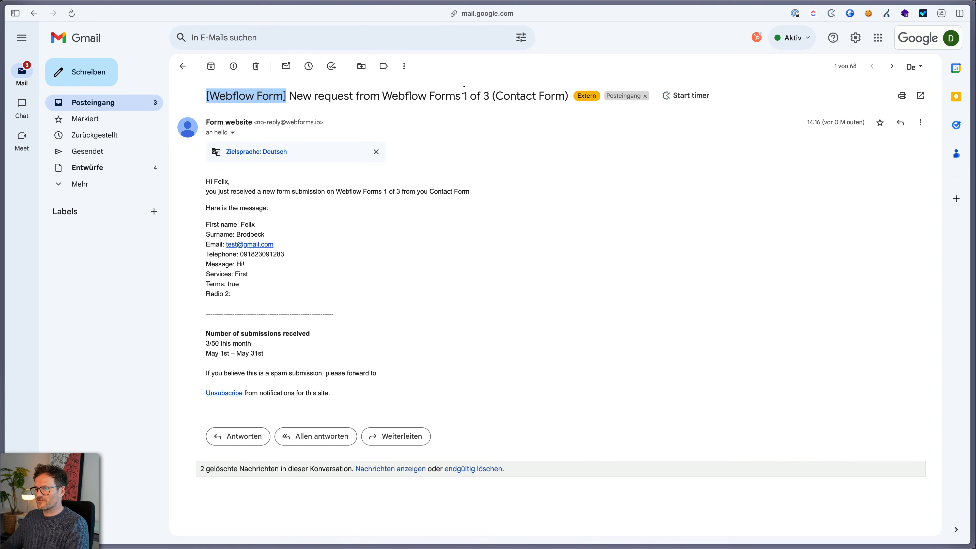
drag(382, 96, 491, 98)
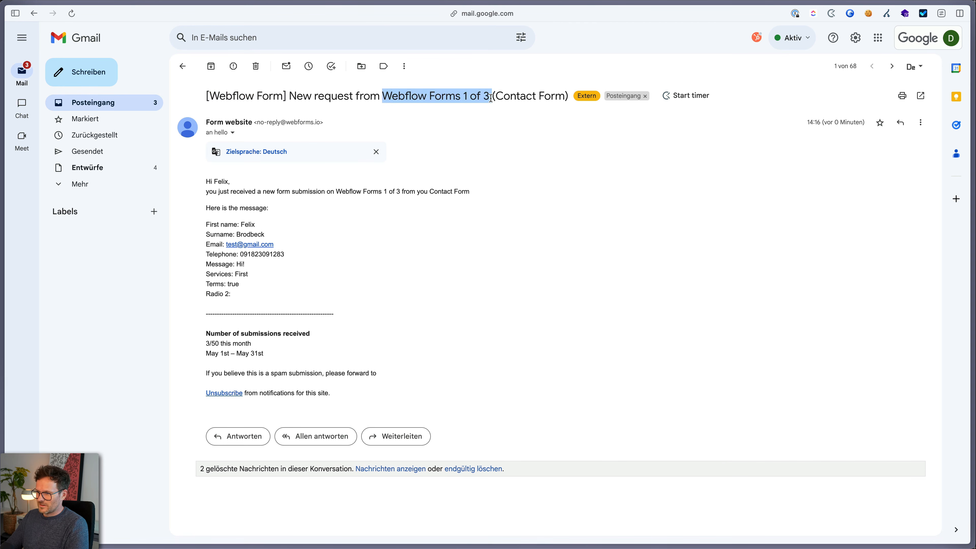
click(205, 186)
drag(207, 187, 384, 202)
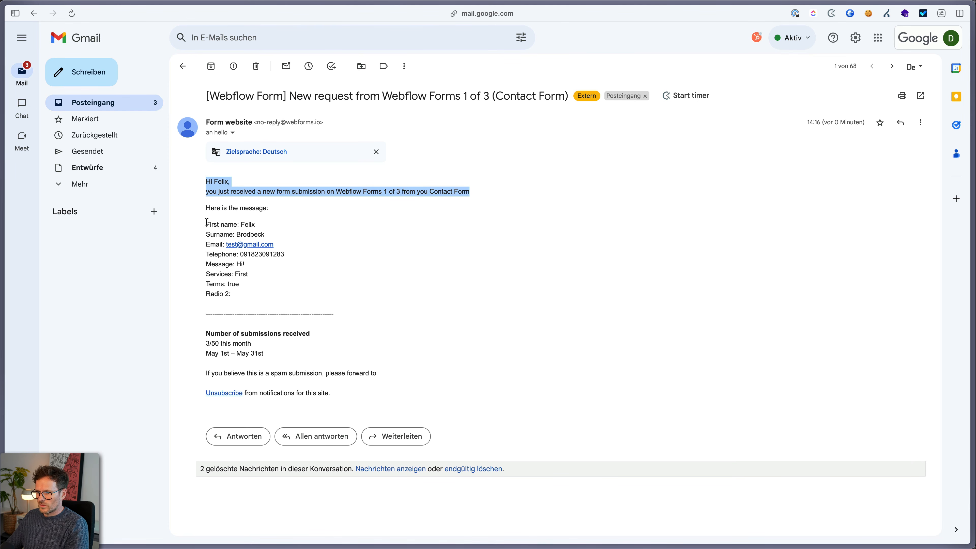
drag(206, 223, 314, 288)
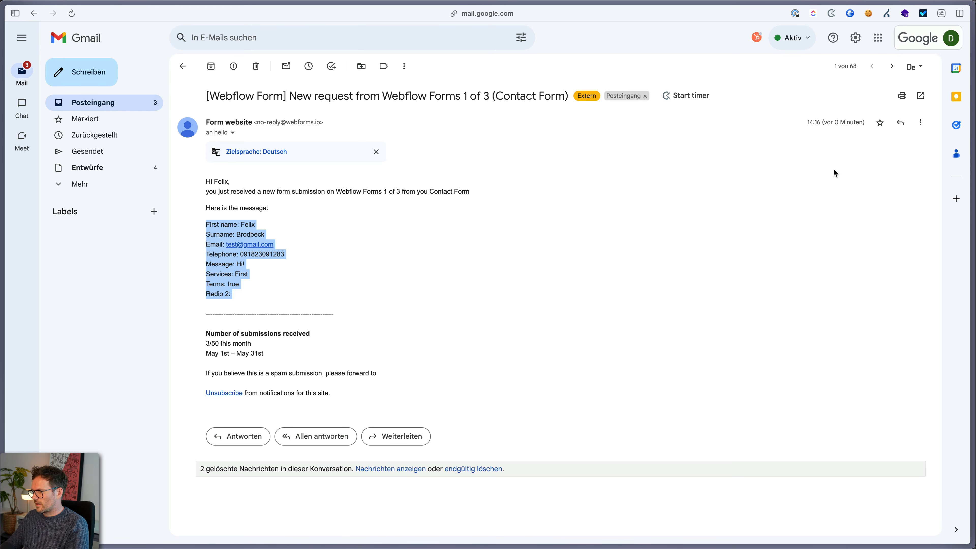
Start a reply and confirm it is addressed to the form submitter
click(902, 124)
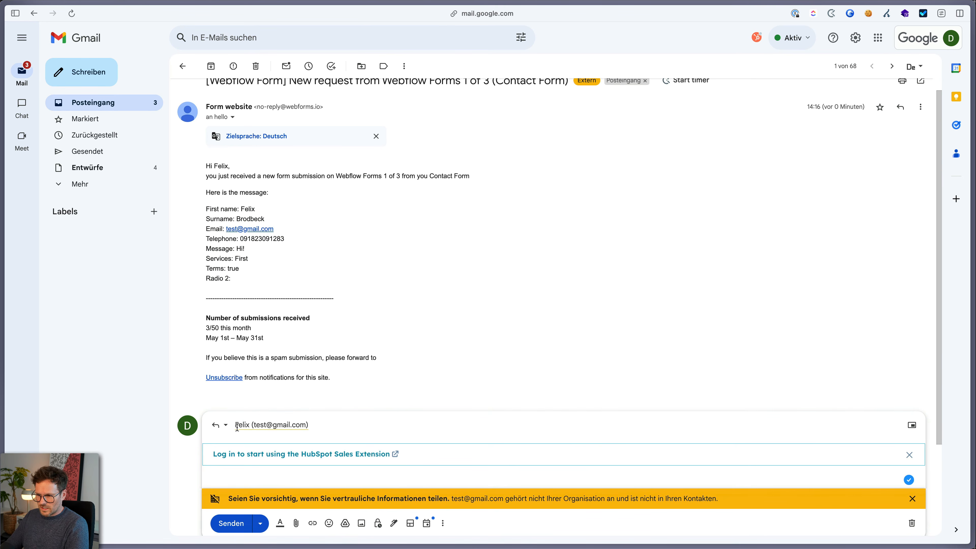
click(254, 427)
mouse_move(274, 415)
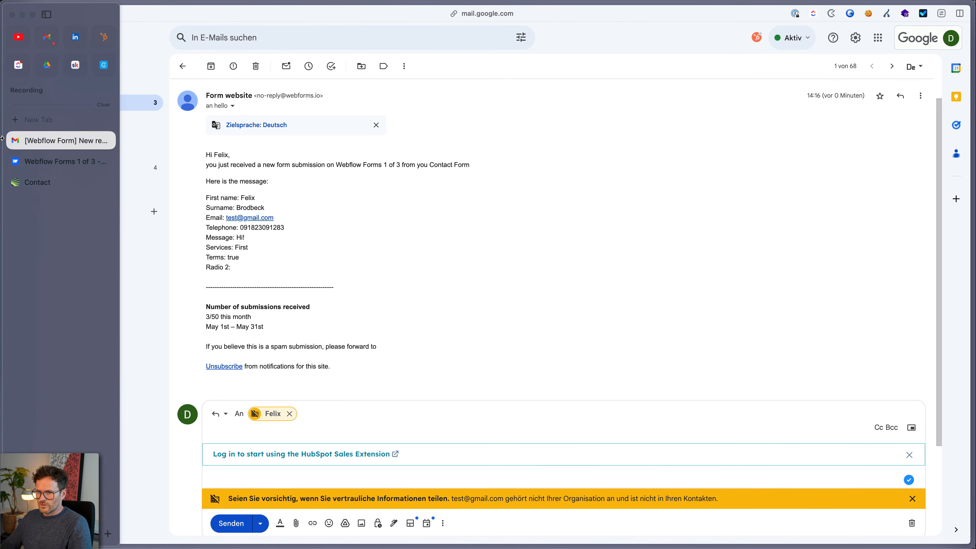
Switch back to the Webflow Forms settings and select the whole recipient address
click(46, 162)
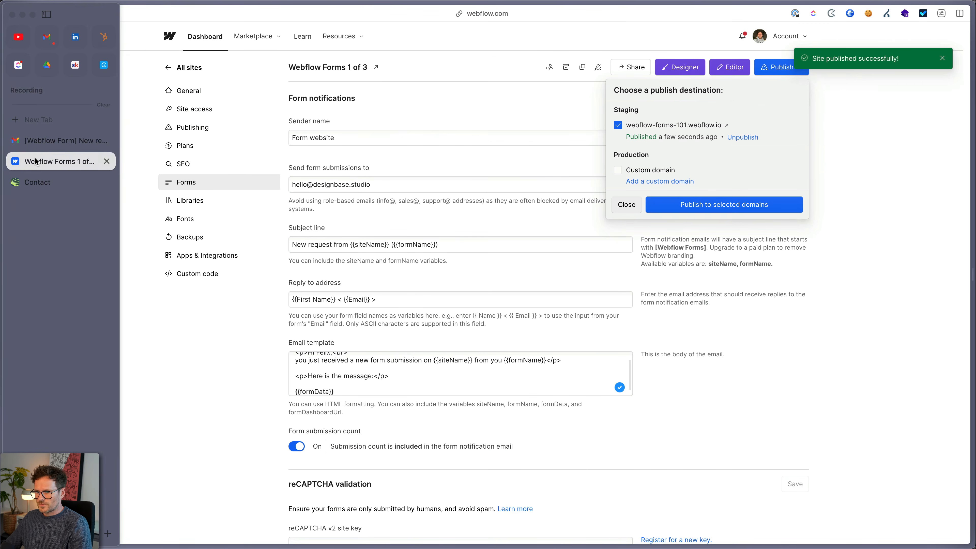
click(626, 205)
click(388, 184)
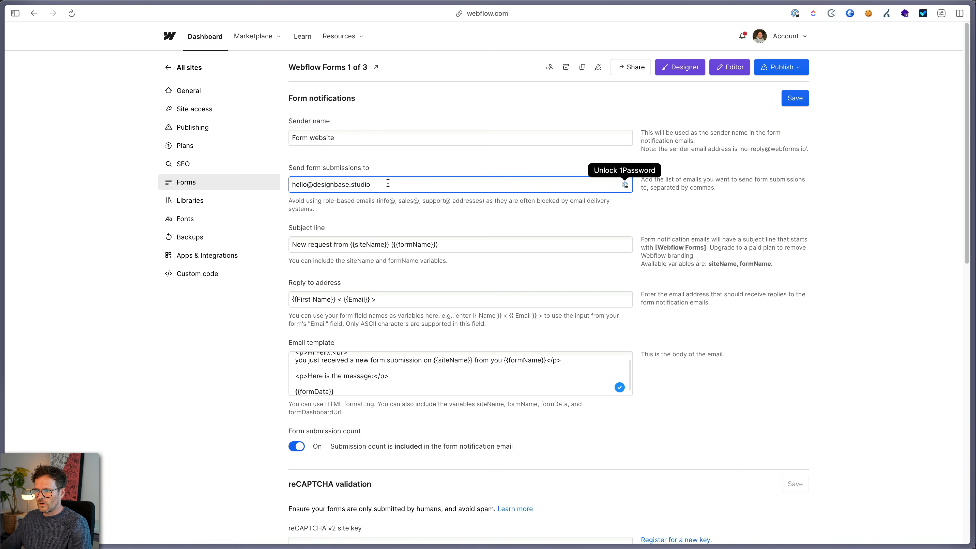
triple_click(330, 183)
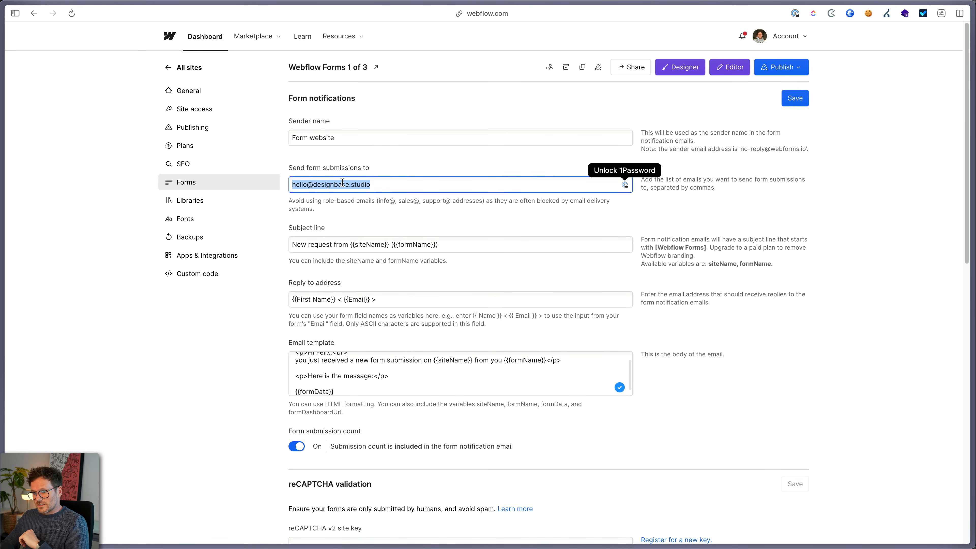
scroll(359, 387, up, 1)
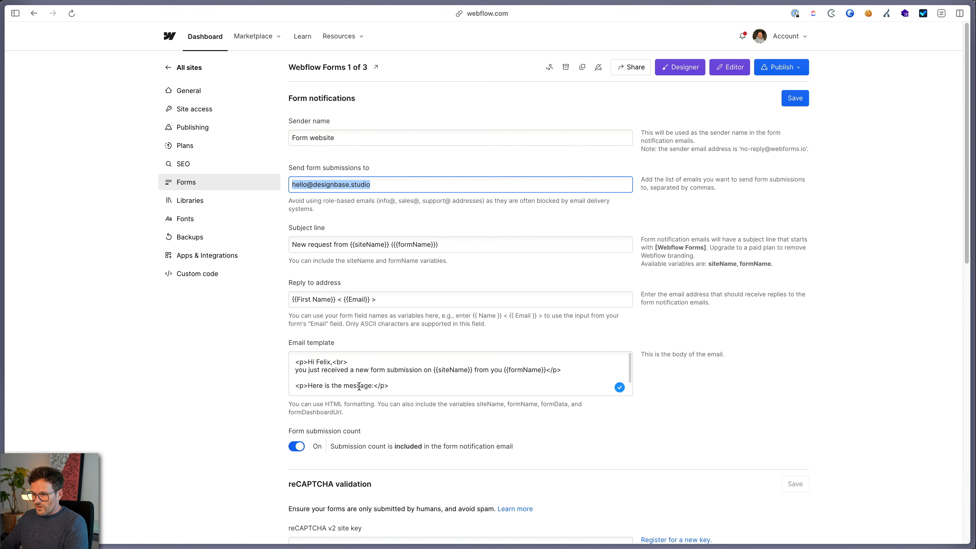